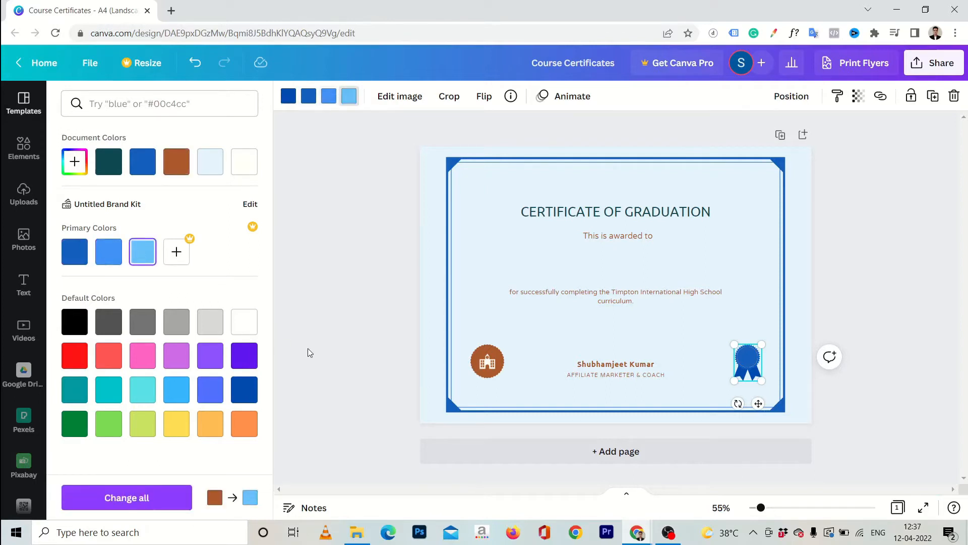
# Delete the brown school logo and its faint leftover element
pyautogui.click(493, 352)
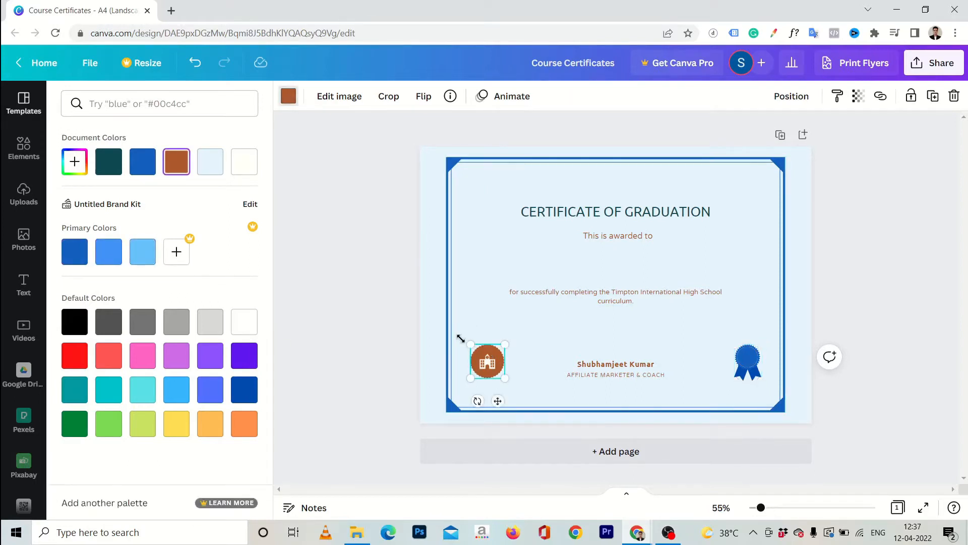
pyautogui.press('Delete')
pyautogui.click(487, 366)
pyautogui.press('Delete')
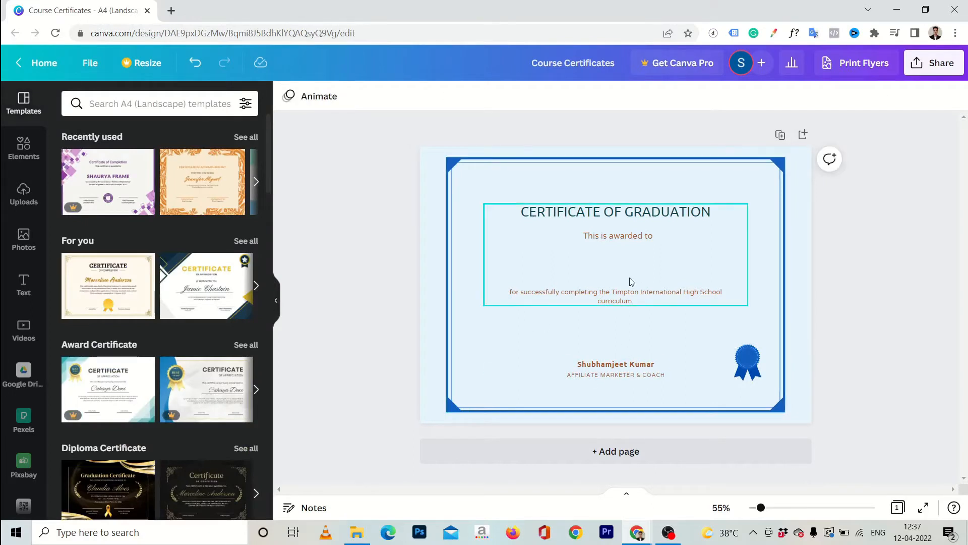
# Change the heading word GRADUATION to COMPLETION
pyautogui.doubleClick(639, 211)
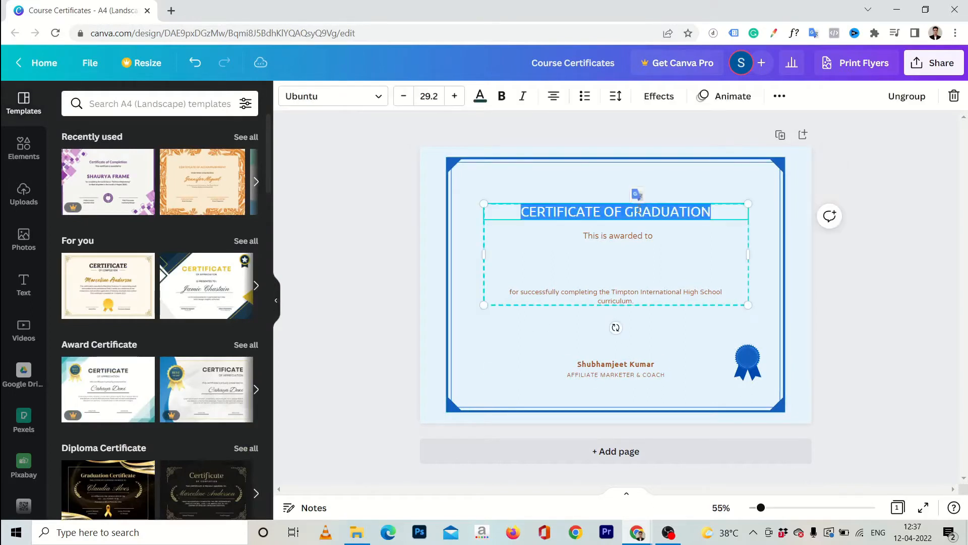
pyautogui.click(630, 211)
pyautogui.doubleClick(630, 211)
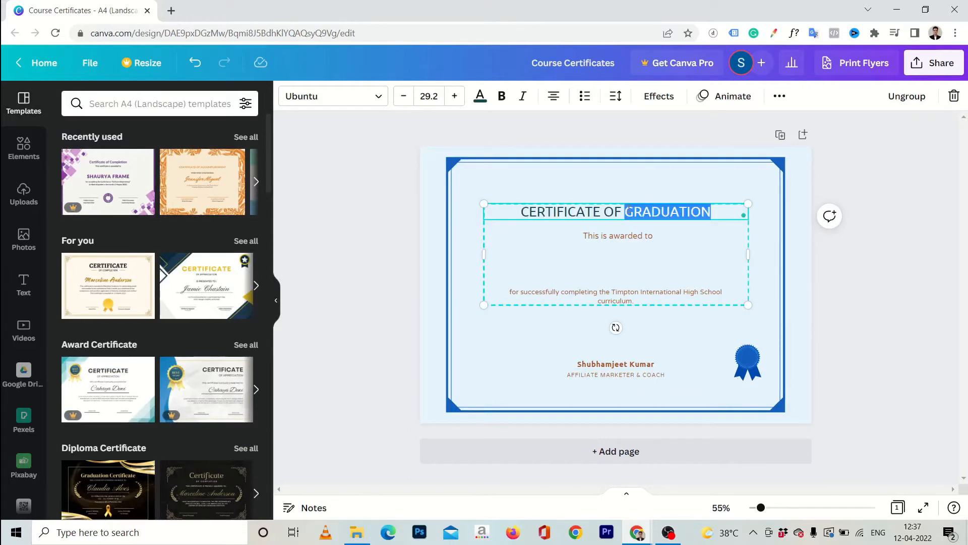
pyautogui.write('COMPLETION')
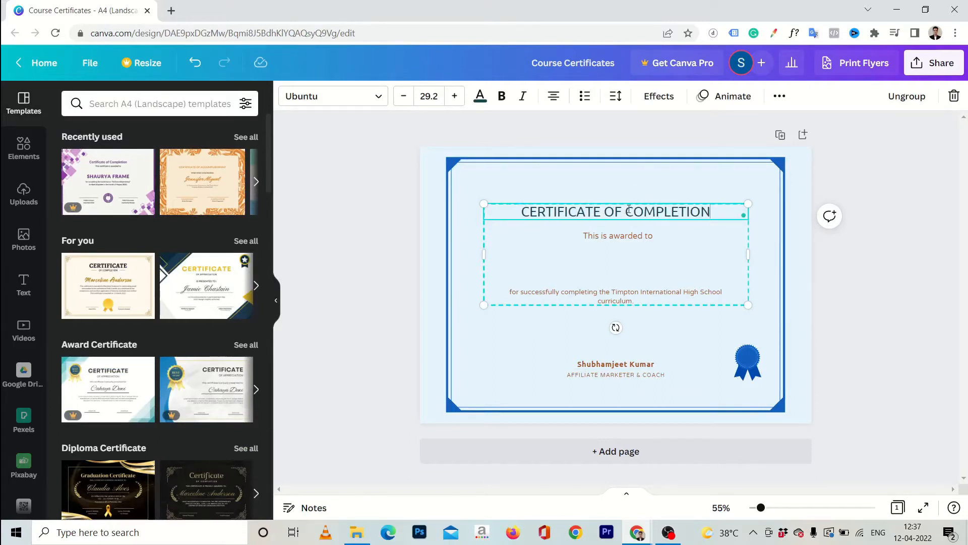
pyautogui.click(635, 239)
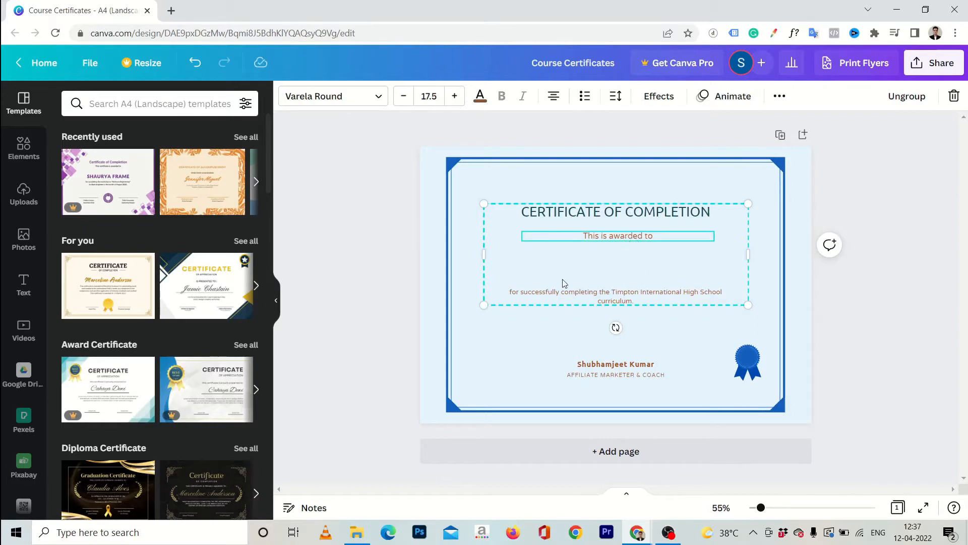
pyautogui.click(620, 347)
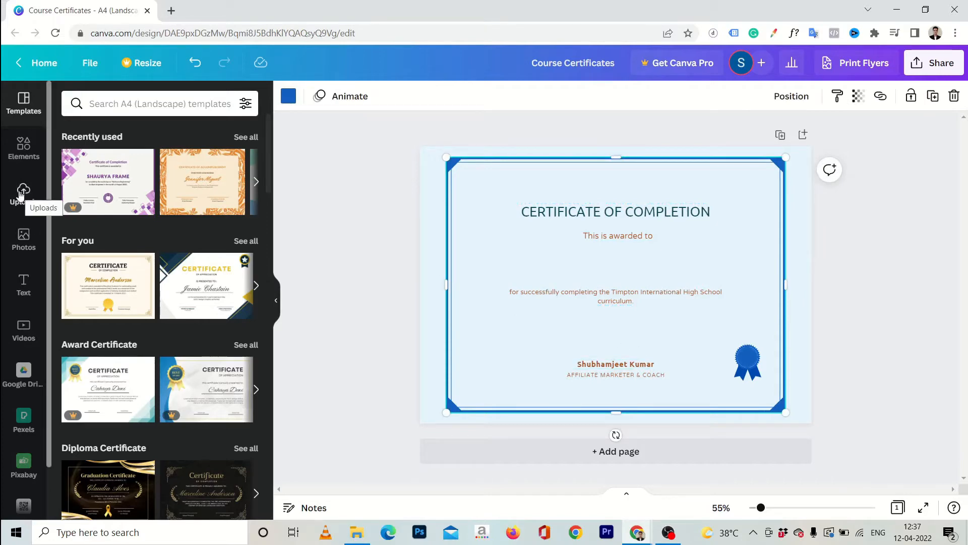
# Add the uploaded signature image and shrink it to sit above the signer's name
pyautogui.click(20, 194)
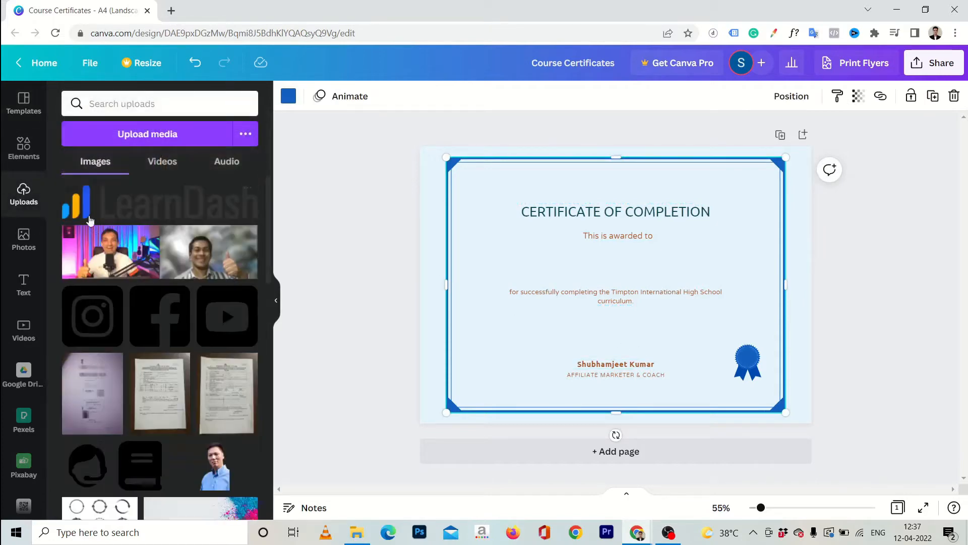
pyautogui.scroll(-10, 157, 306)
pyautogui.scroll(-10, 156, 303)
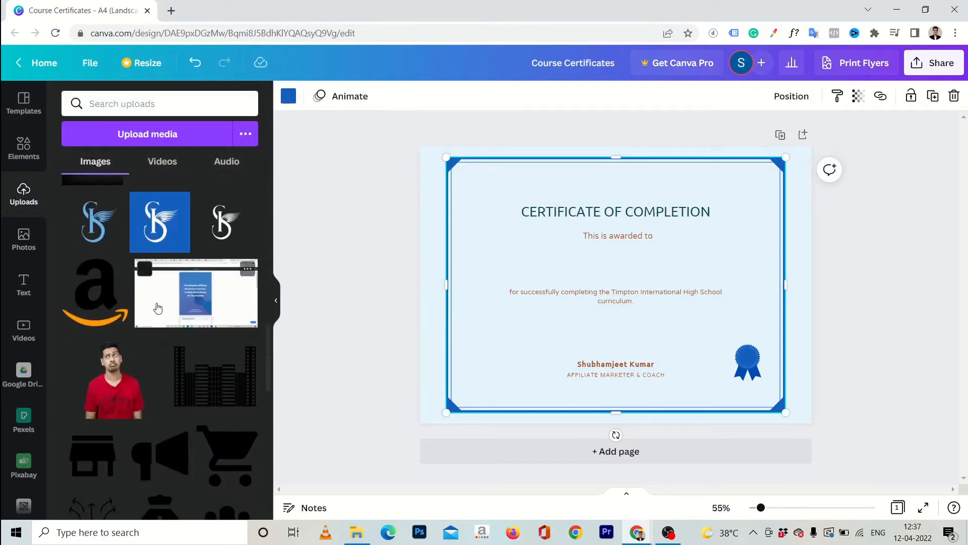
pyautogui.click(86, 315)
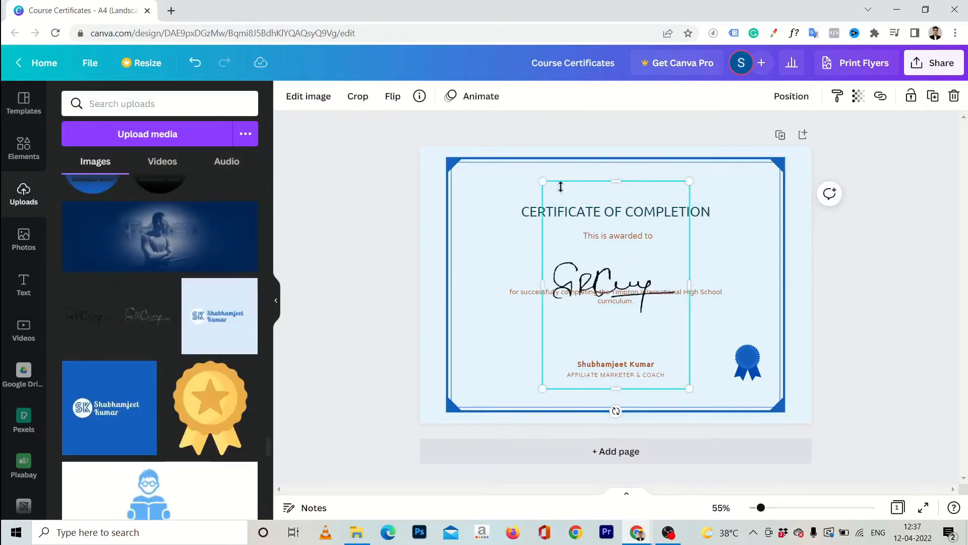
pyautogui.moveTo(543, 181); pyautogui.dragTo(606, 347)
pyautogui.moveTo(693, 387)
pyautogui.mouseDown()
pyautogui.moveTo(647, 350)
pyautogui.moveTo(612, 349)
pyautogui.mouseUp()
pyautogui.click(856, 372)
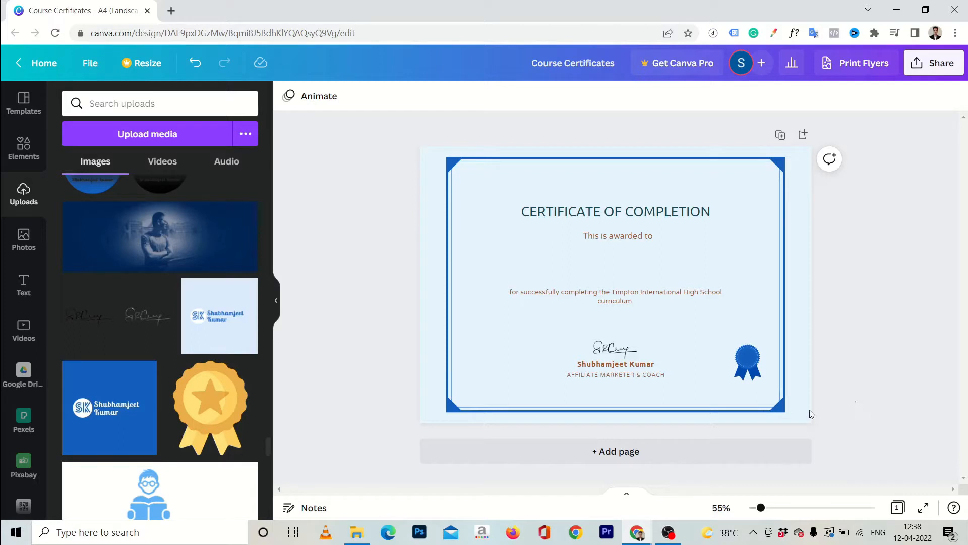
# Add a second page with a 'border' corner graphic in its bottom-left corner
pyautogui.click(622, 453)
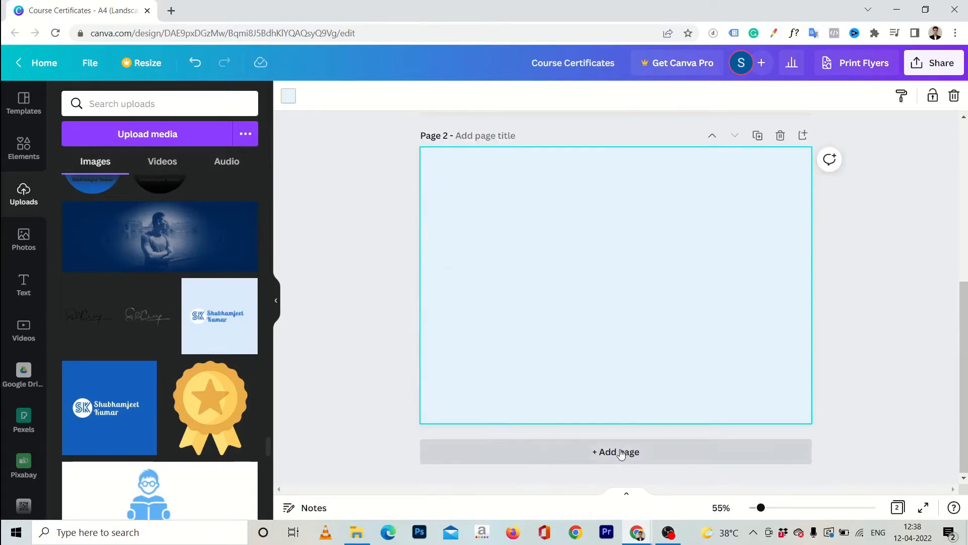
pyautogui.click(23, 146)
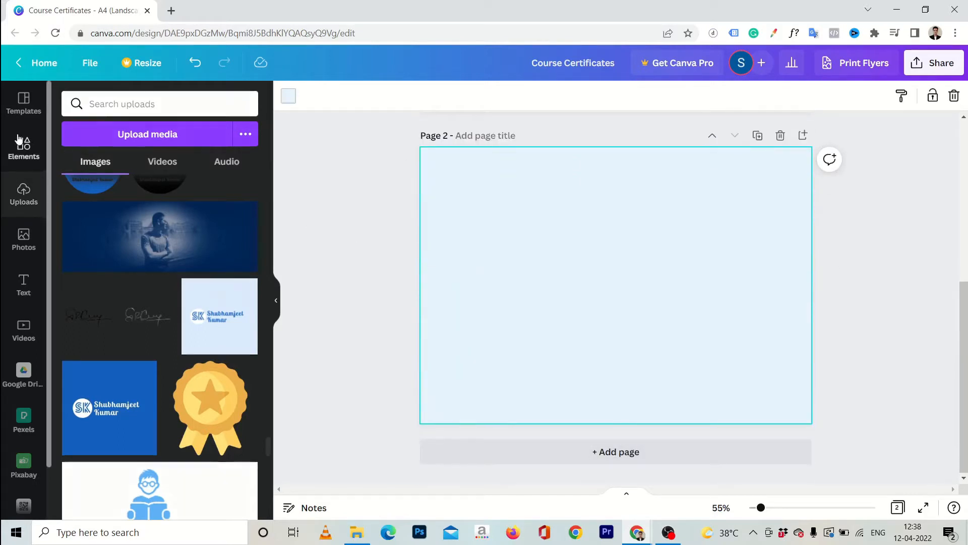
pyautogui.click(165, 103)
pyautogui.write('border')
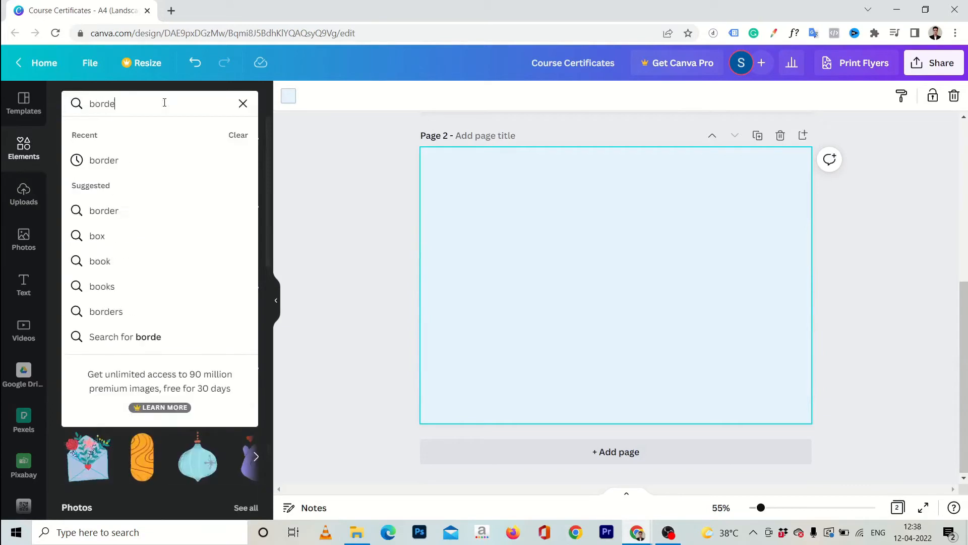
pyautogui.press('Return')
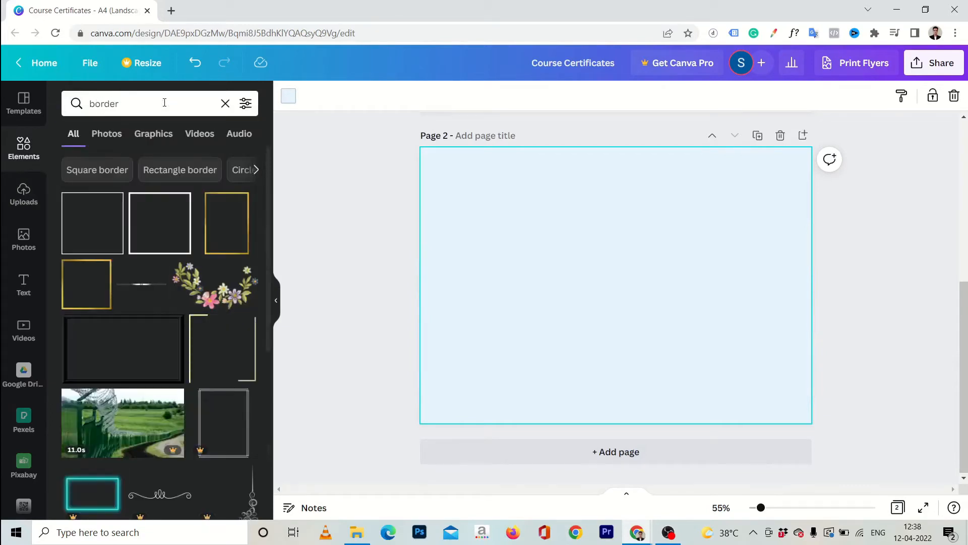
pyautogui.scroll(-5, 200, 343)
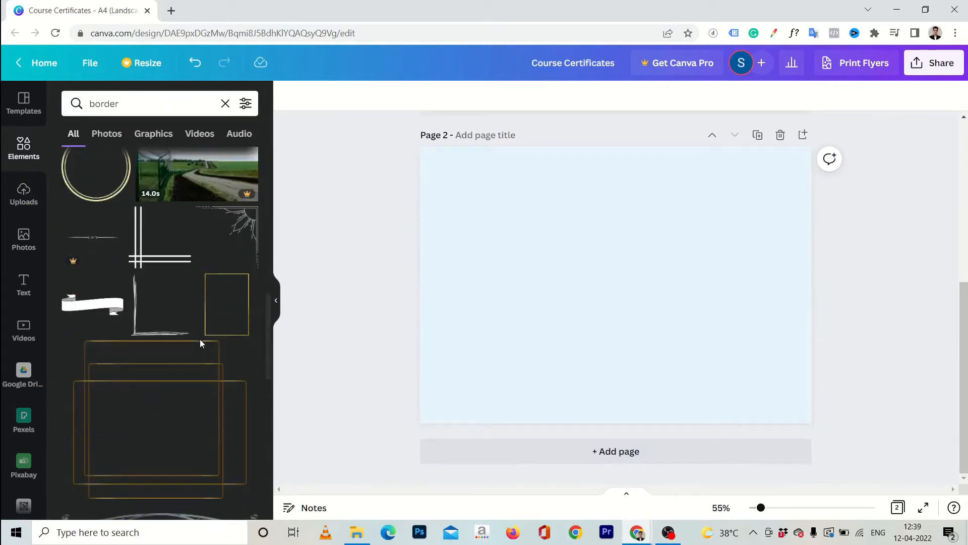
pyautogui.click(162, 249)
pyautogui.moveTo(579, 310); pyautogui.dragTo(438, 393)
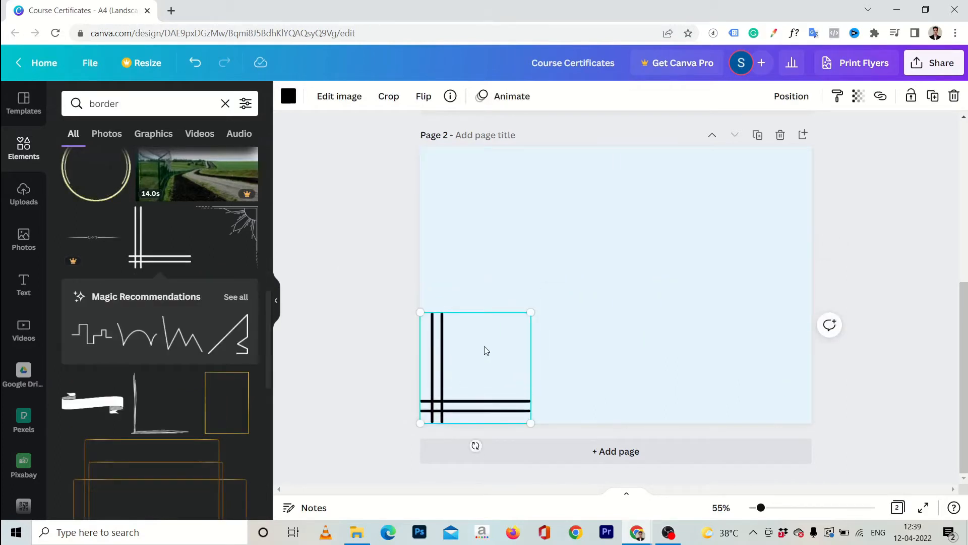
# Copy the corner graphic to the top-right corner, flipped horizontally and vertically
pyautogui.hotkey('ctrl', 'd')
pyautogui.moveTo(479, 368); pyautogui.dragTo(723, 205)
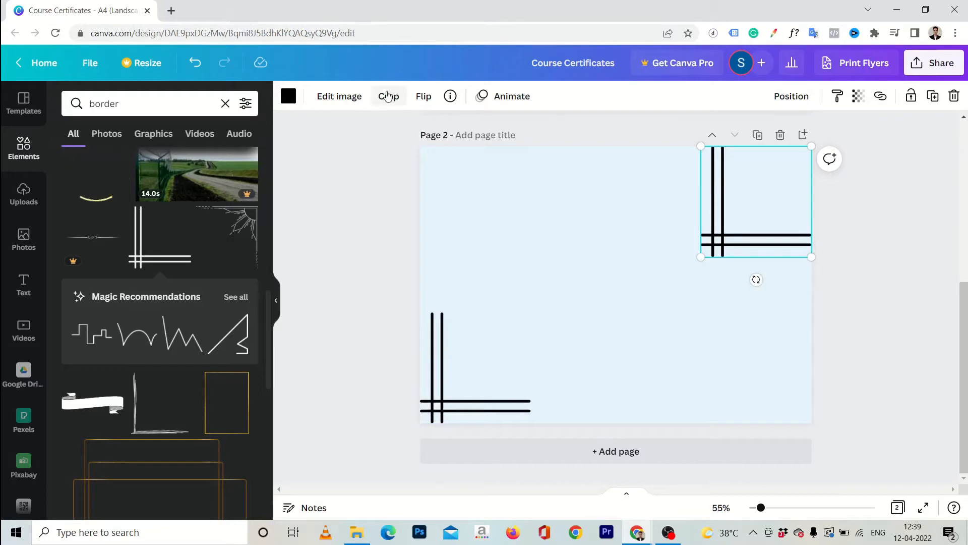
pyautogui.click(431, 99)
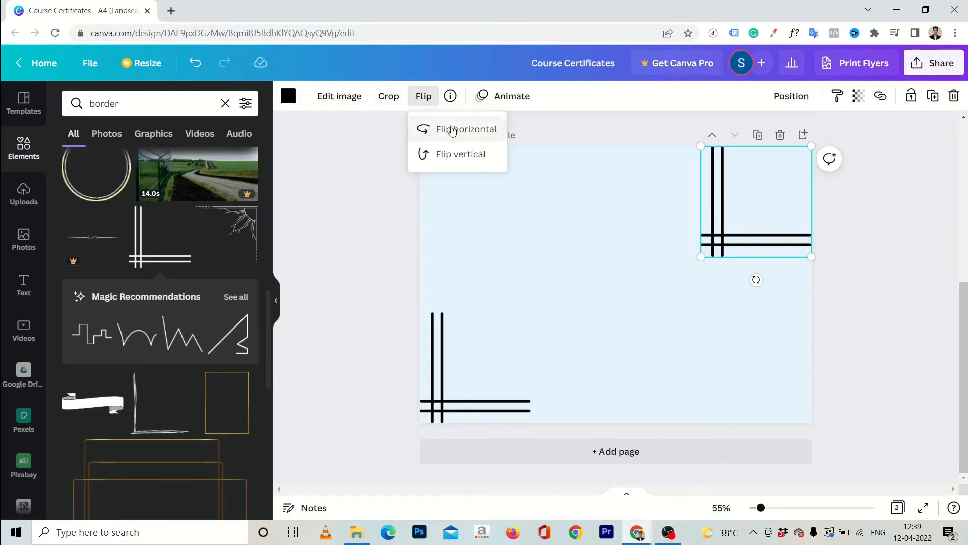
pyautogui.click(453, 133)
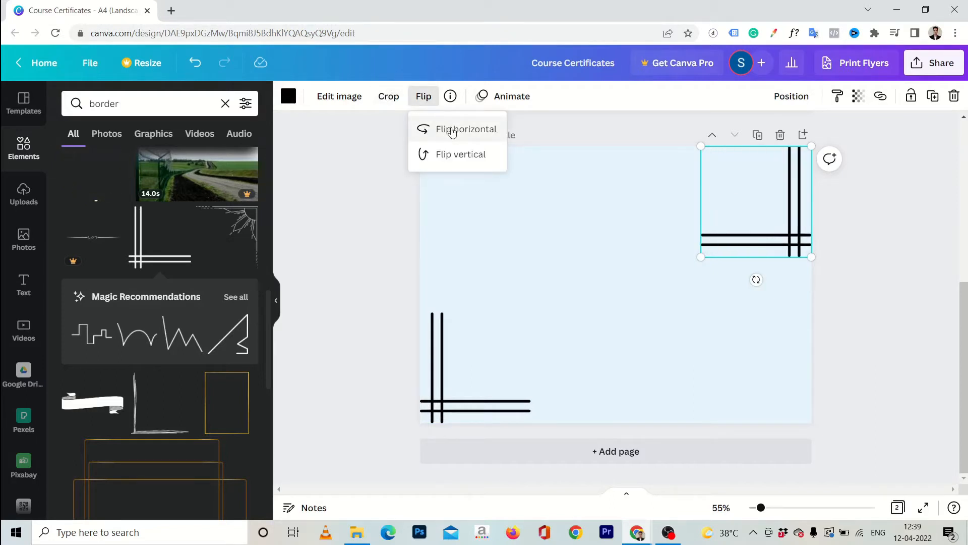
pyautogui.click(433, 155)
pyautogui.click(907, 291)
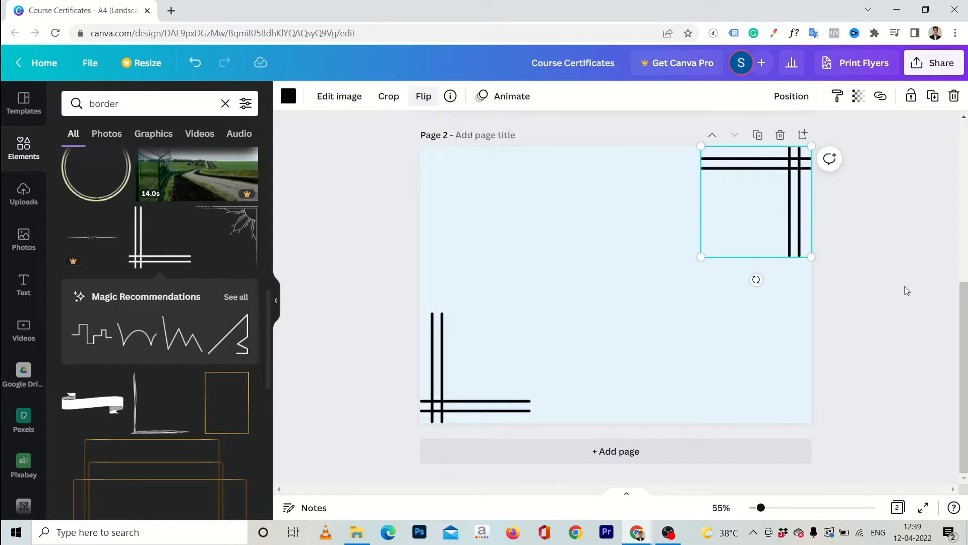
pyautogui.click(885, 292)
pyautogui.click(478, 366)
pyautogui.click(758, 210)
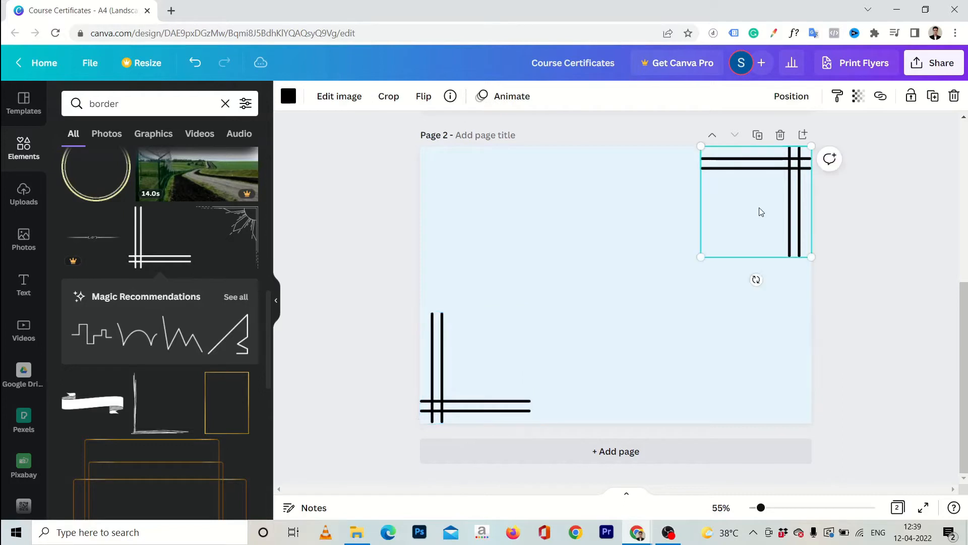
# Copy a corner graphic to the top-left corner, flipped horizontally
pyautogui.hotkey('ctrl', 'd')
pyautogui.moveTo(794, 196); pyautogui.dragTo(515, 191)
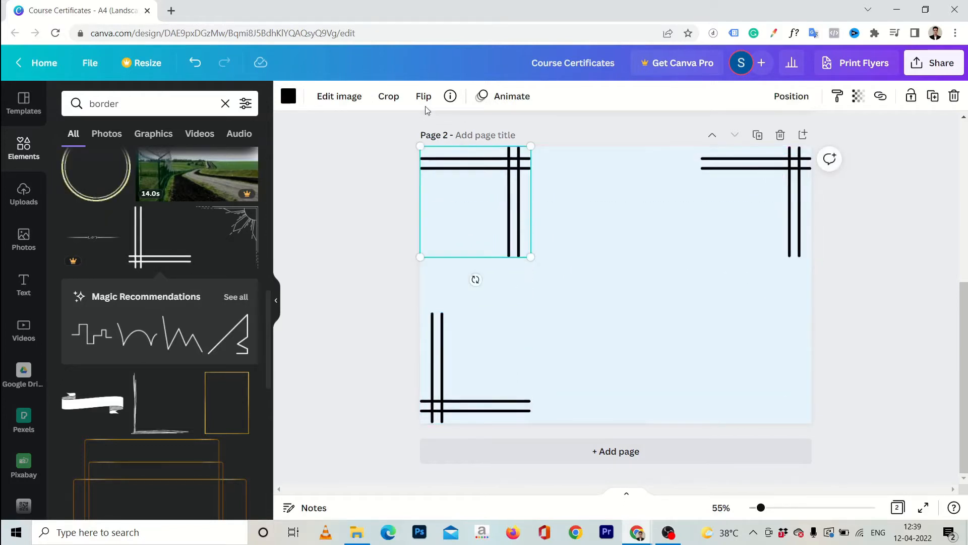
pyautogui.click(422, 97)
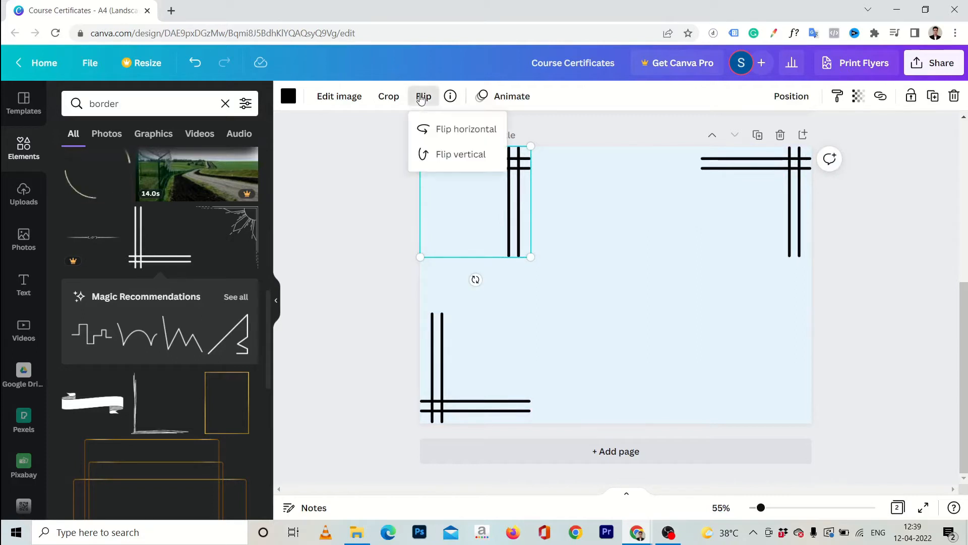
pyautogui.click(432, 127)
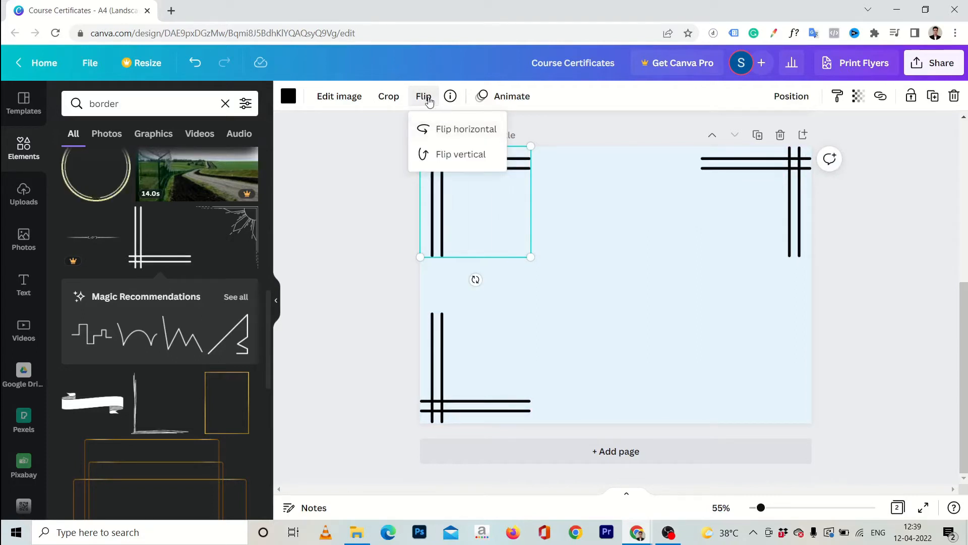
# Copy the bottom-left graphic to the bottom-right corner, flipped horizontally
pyautogui.click(446, 353)
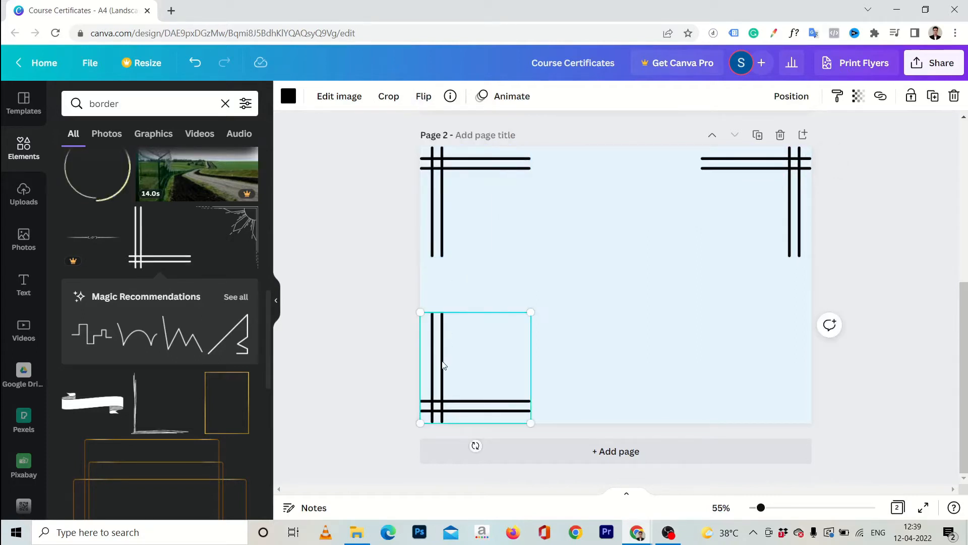
pyautogui.hotkey('ctrl', 'd')
pyautogui.moveTo(447, 378); pyautogui.dragTo(718, 364)
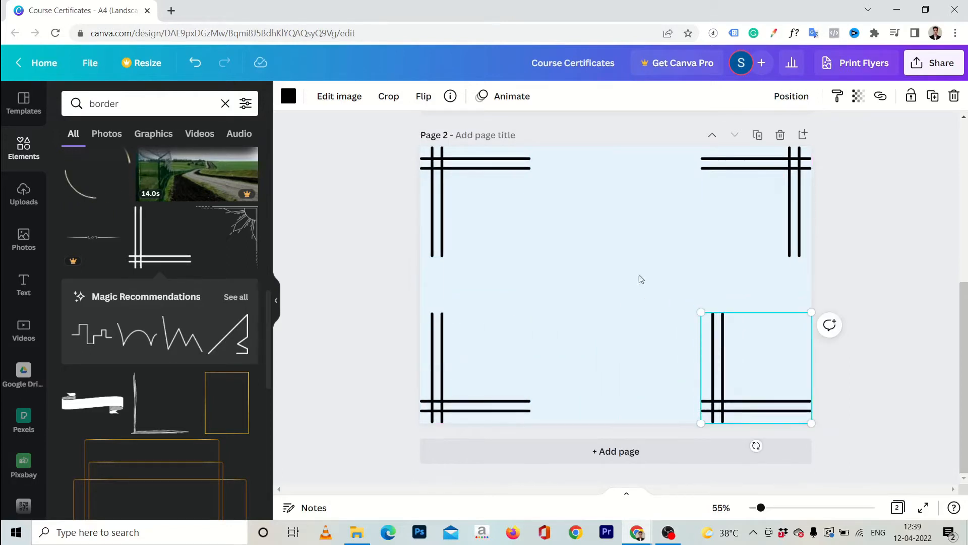
pyautogui.click(423, 98)
pyautogui.click(422, 131)
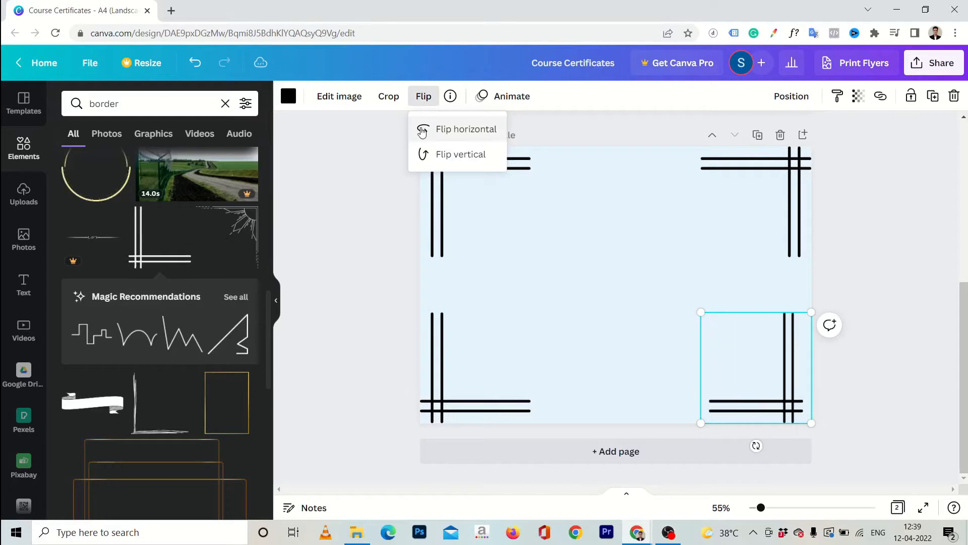
pyautogui.click(912, 202)
pyautogui.moveTo(369, 141); pyautogui.dragTo(893, 428)
pyautogui.click(369, 243)
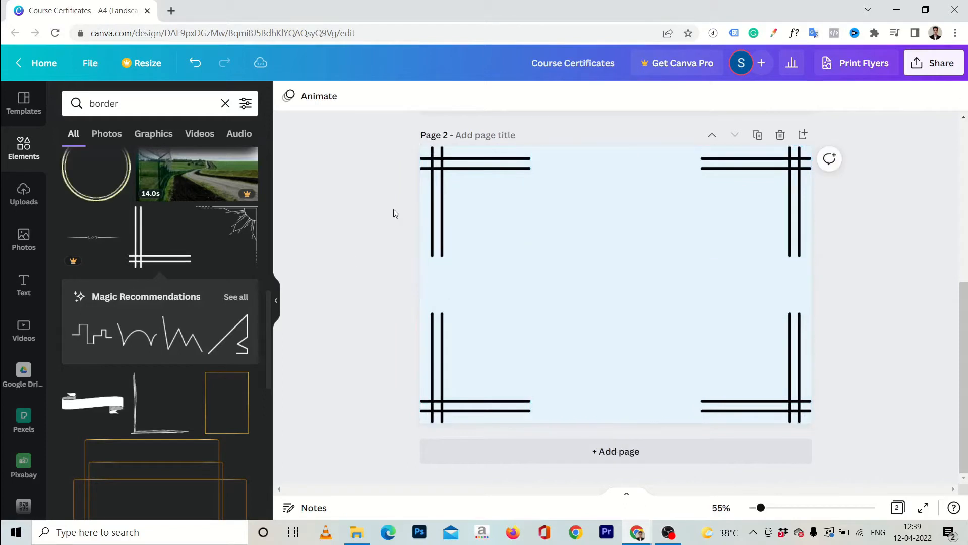
pyautogui.click(421, 191)
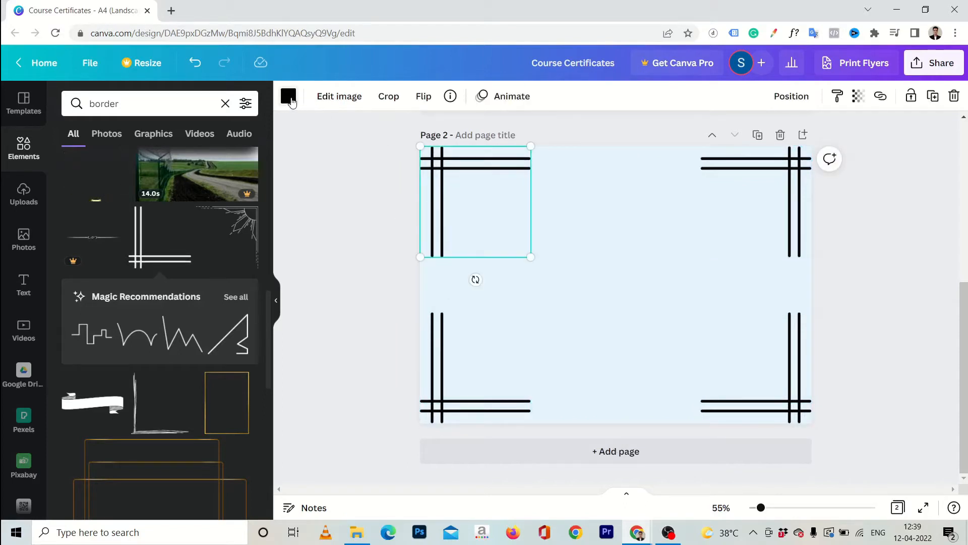
# Recolour each of the four corner graphics with the first blue Primary Colors swatch
pyautogui.click(288, 95)
pyautogui.click(75, 285)
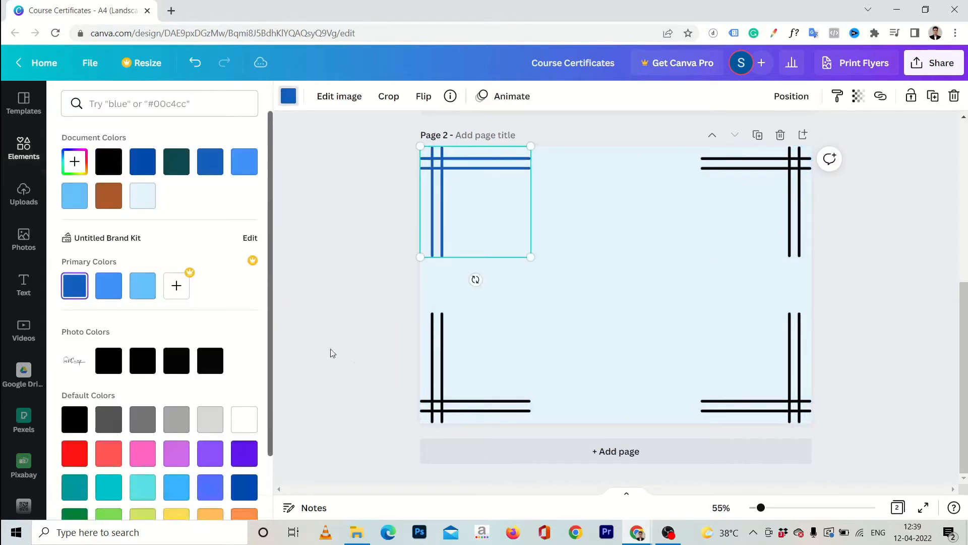
pyautogui.click(439, 397)
pyautogui.click(75, 286)
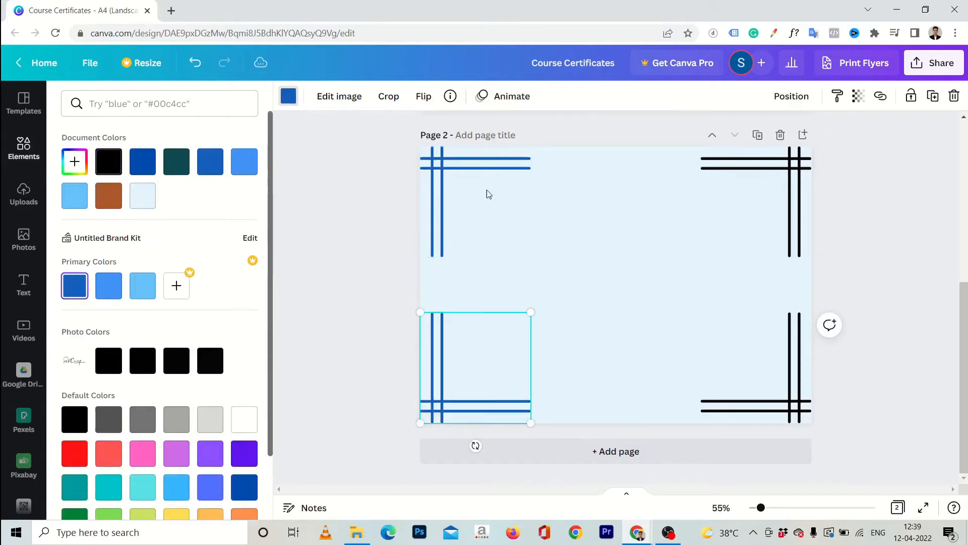
pyautogui.click(775, 158)
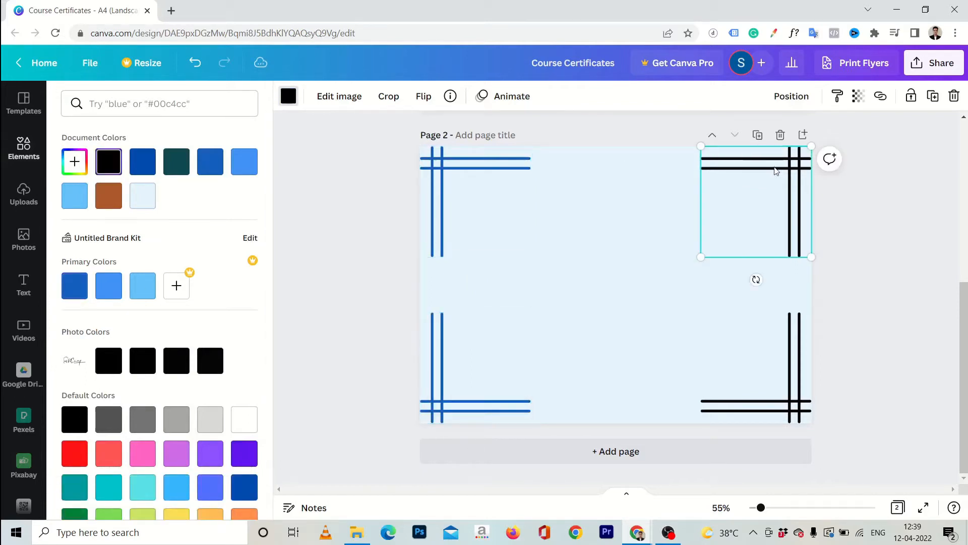
pyautogui.click(74, 286)
pyautogui.click(797, 384)
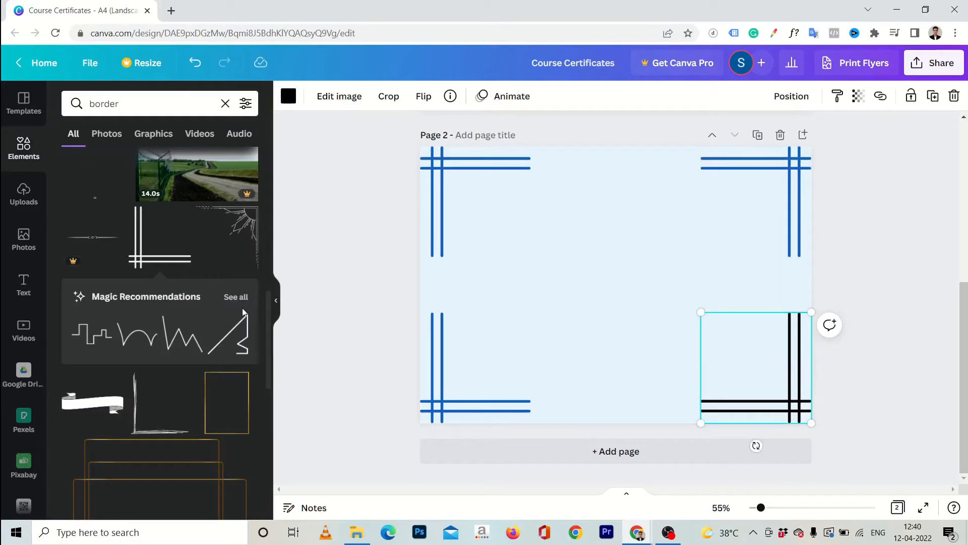
pyautogui.click(288, 96)
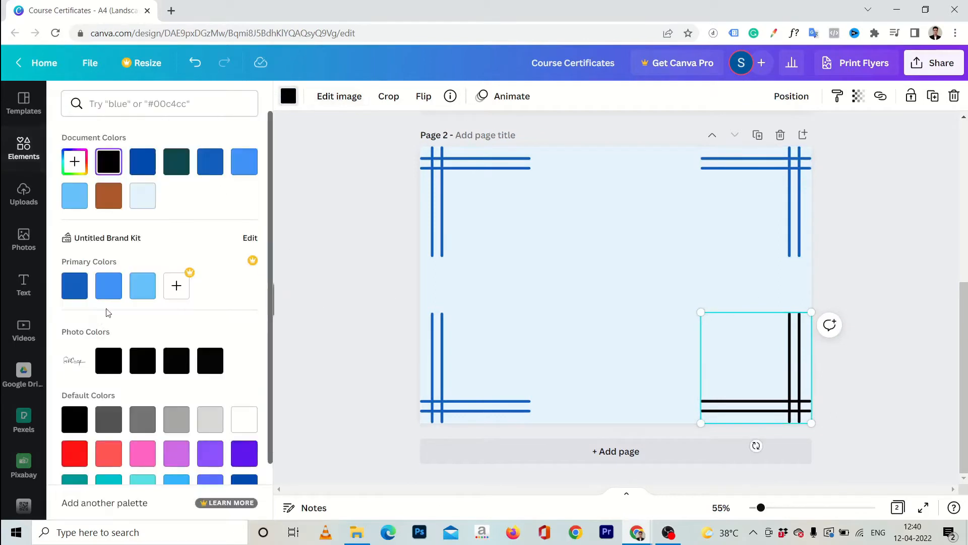
pyautogui.click(72, 295)
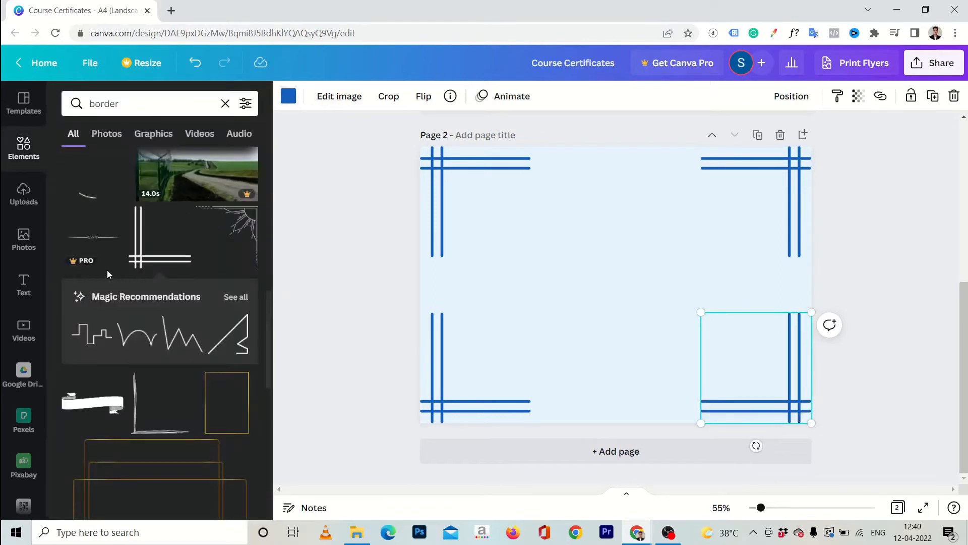
pyautogui.click(12, 286)
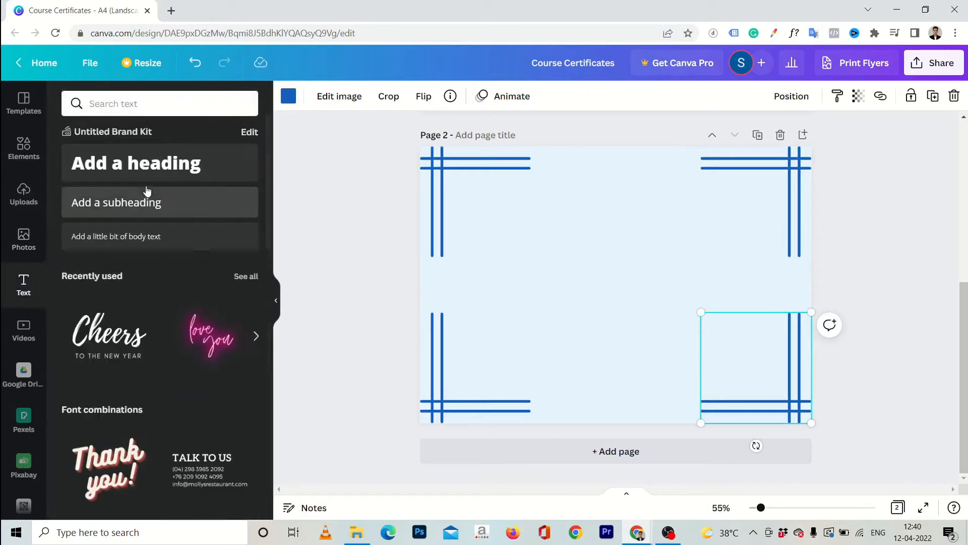
# Place a heading at the page top reading 'Course COmpletion Certificate' and select its text
pyautogui.moveTo(156, 170); pyautogui.dragTo(600, 195)
pyautogui.write('Course COmple')
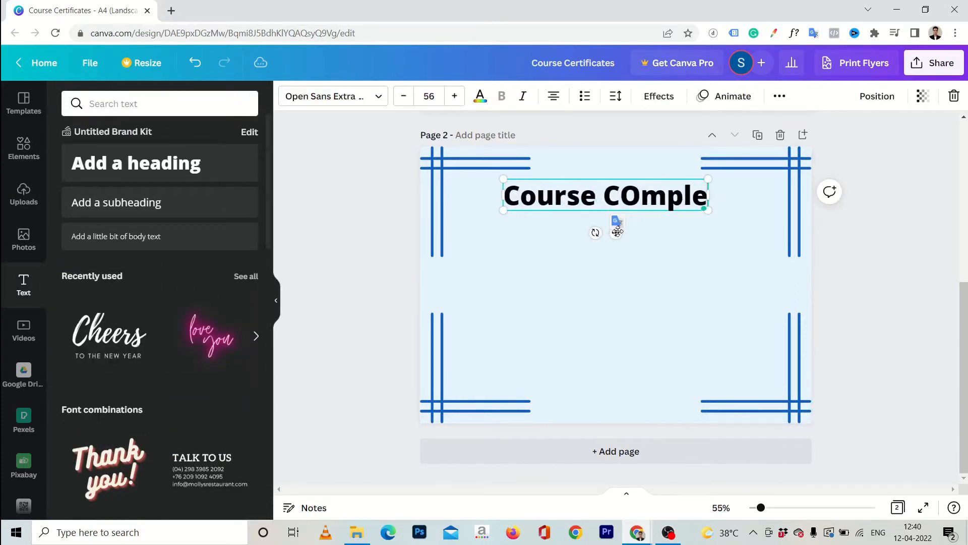
pyautogui.write('tion Cer')
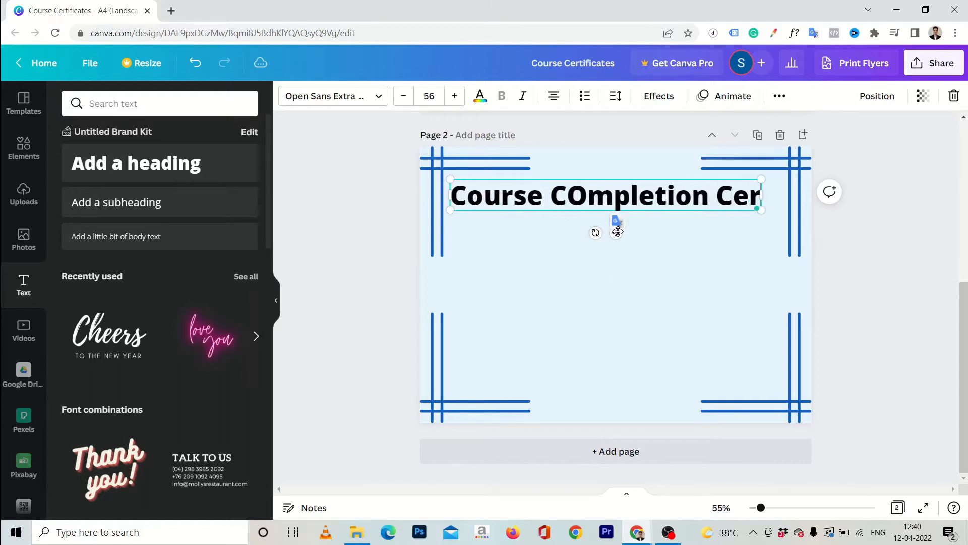
pyautogui.write('tificat')
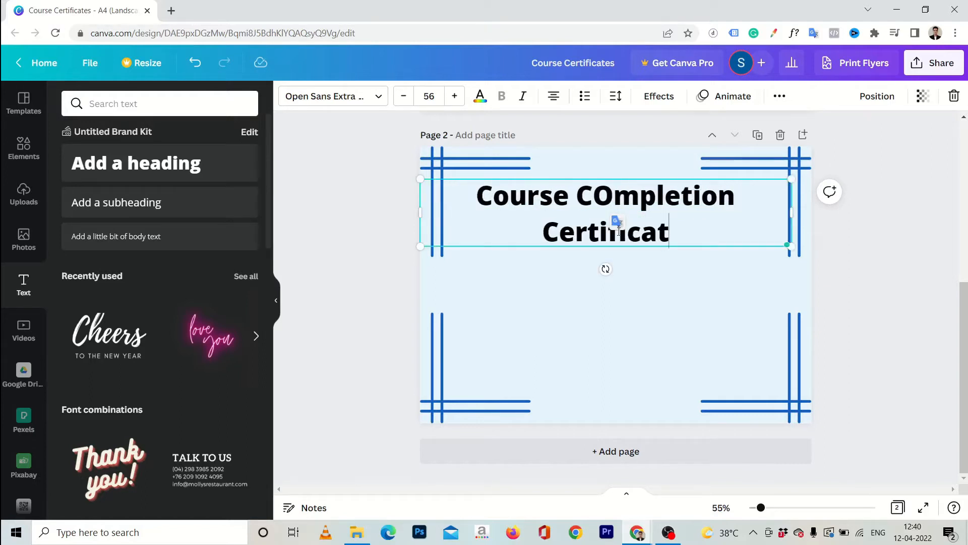
pyautogui.write('e')
pyautogui.hotkey('ctrl', 'a')
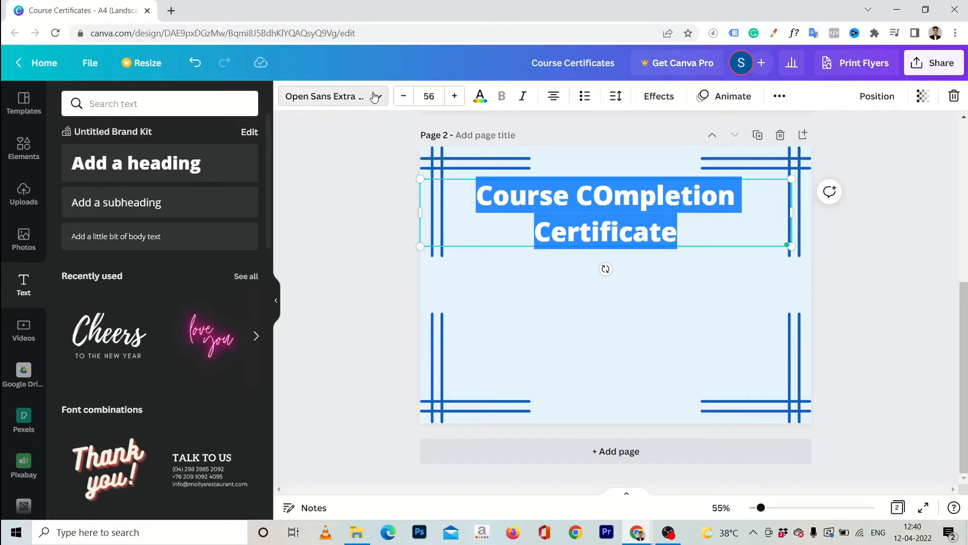
# Set the heading font to Ubuntu at size 35
pyautogui.click(332, 96)
pyautogui.write('vare')
pyautogui.doubleClick(141, 99)
pyautogui.write('ubun')
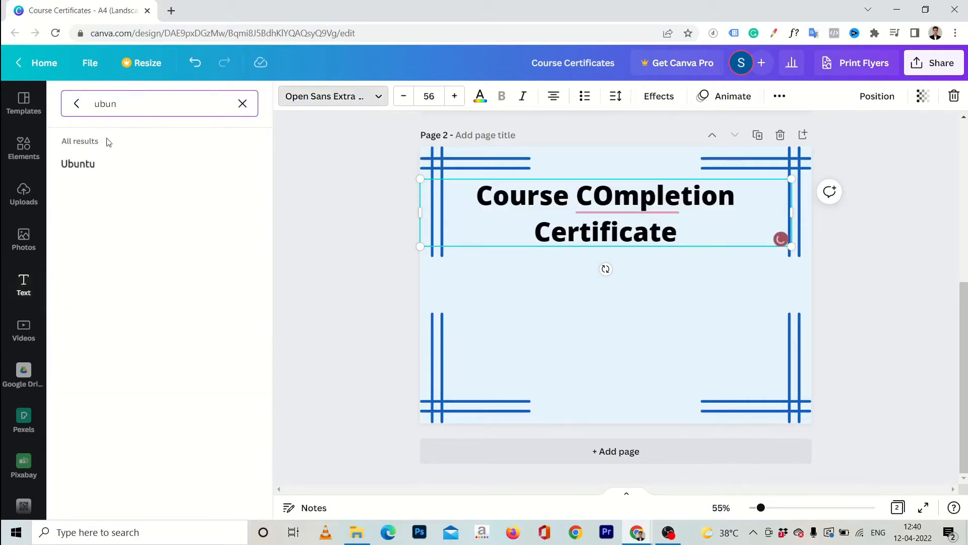
pyautogui.click(91, 162)
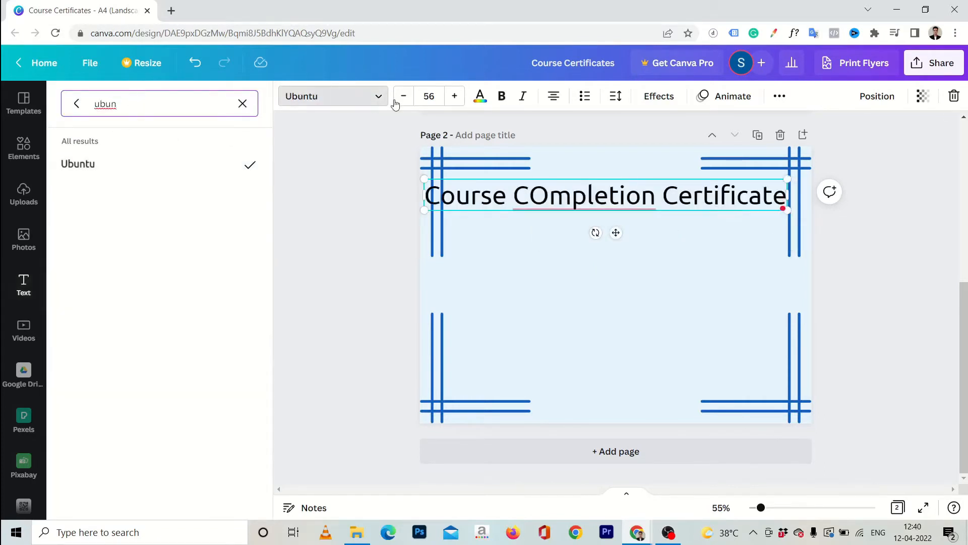
pyautogui.click(436, 98)
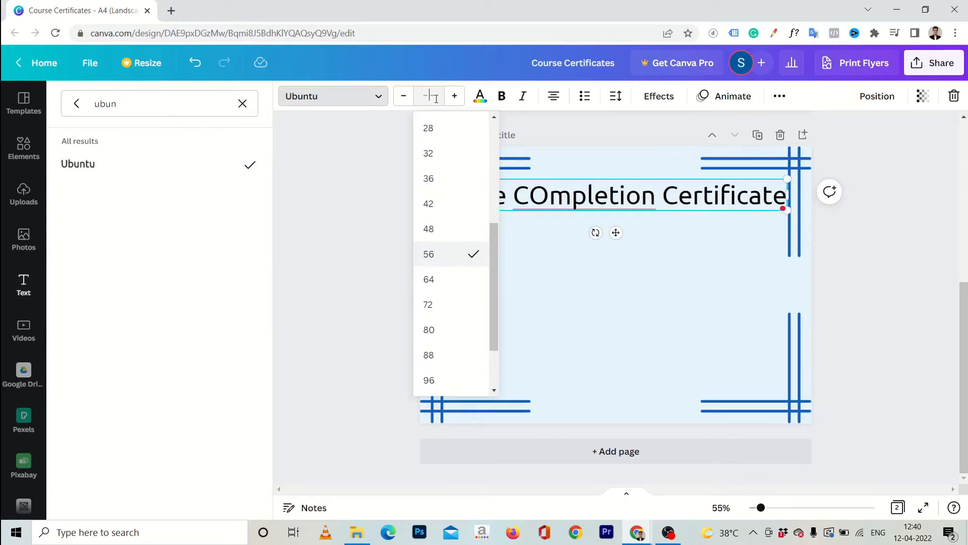
pyautogui.press('Return')
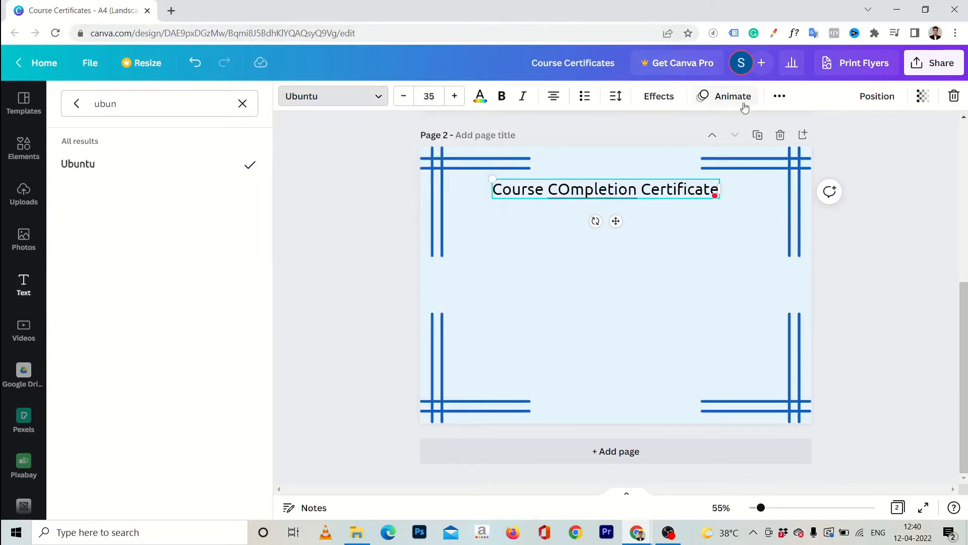
# Make the heading all caps and centre it horizontally near the page top
pyautogui.click(779, 97)
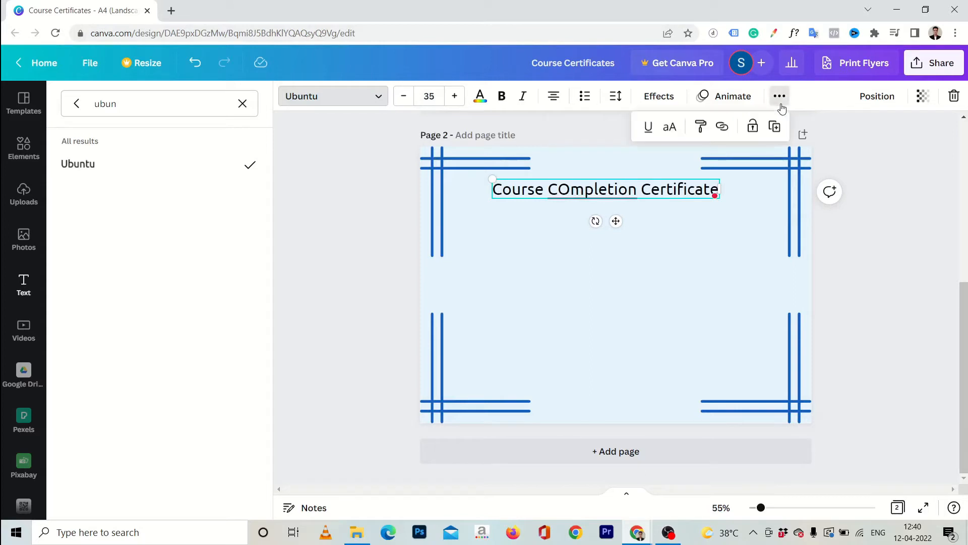
pyautogui.click(671, 130)
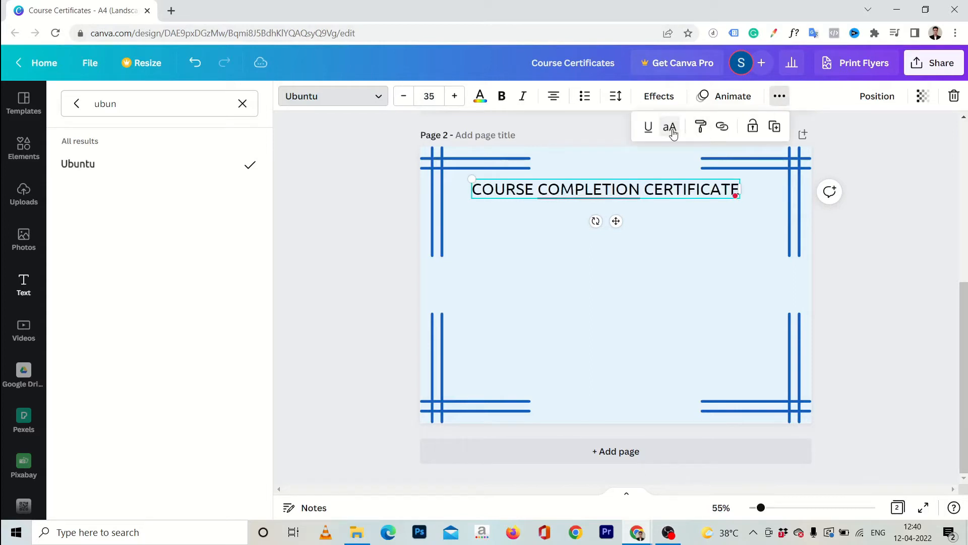
pyautogui.click(560, 181)
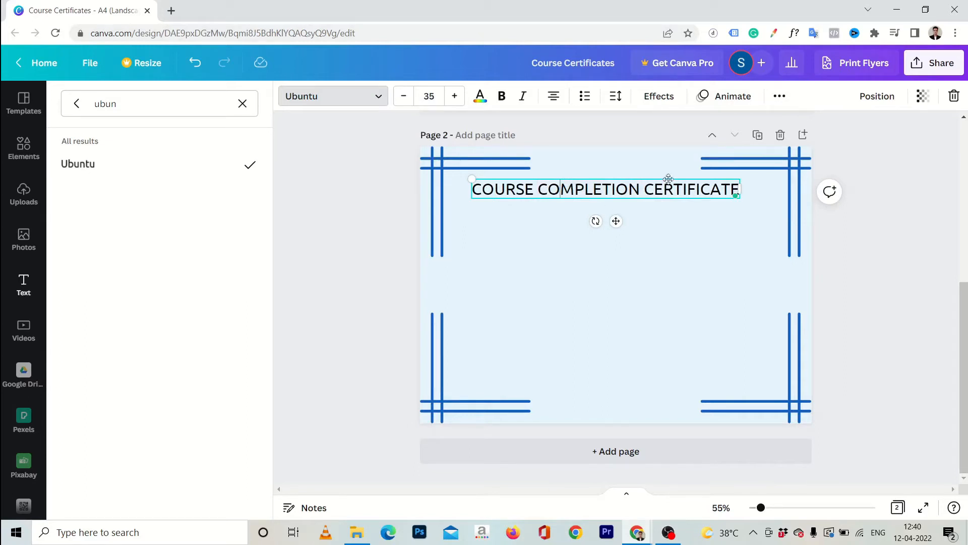
pyautogui.click(786, 103)
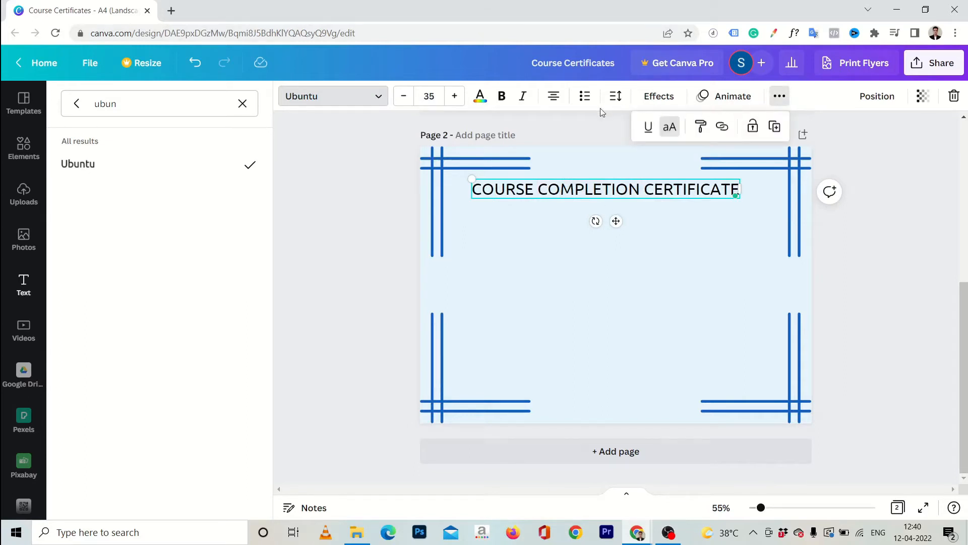
pyautogui.click(878, 99)
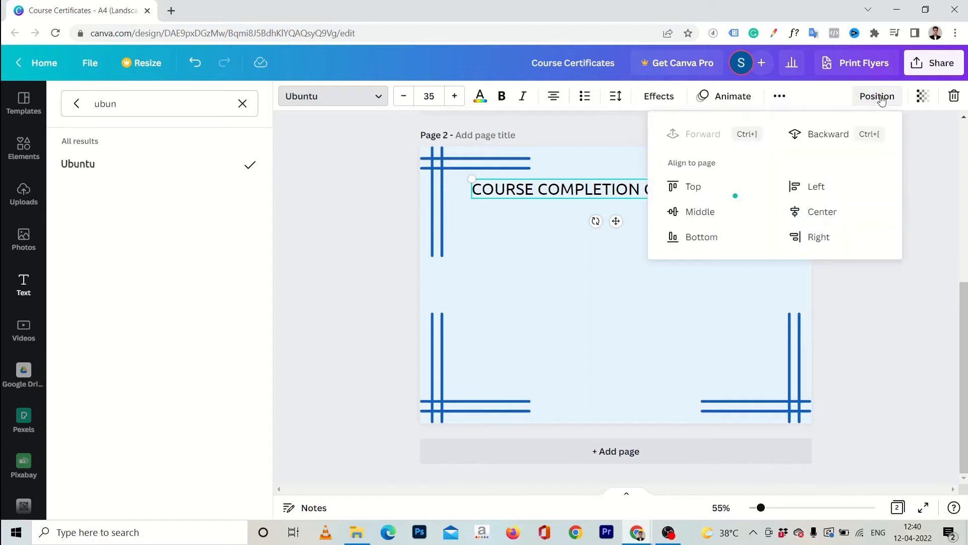
pyautogui.click(816, 216)
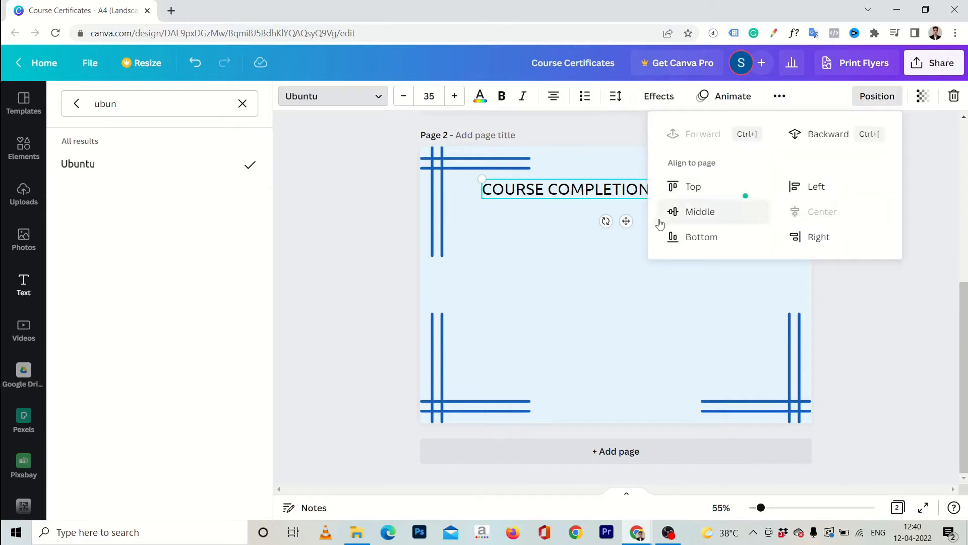
pyautogui.moveTo(625, 220); pyautogui.dragTo(626, 190)
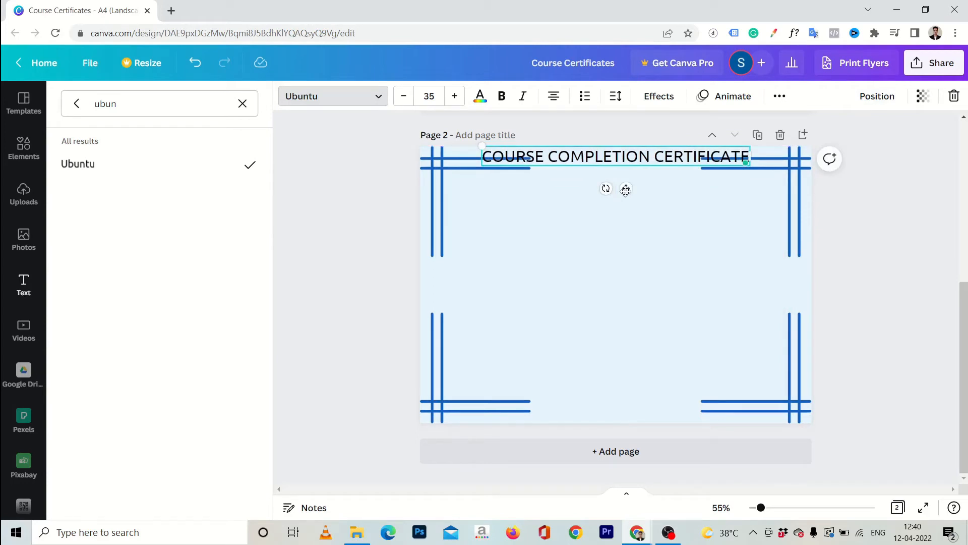
pyautogui.moveTo(627, 188); pyautogui.dragTo(627, 214)
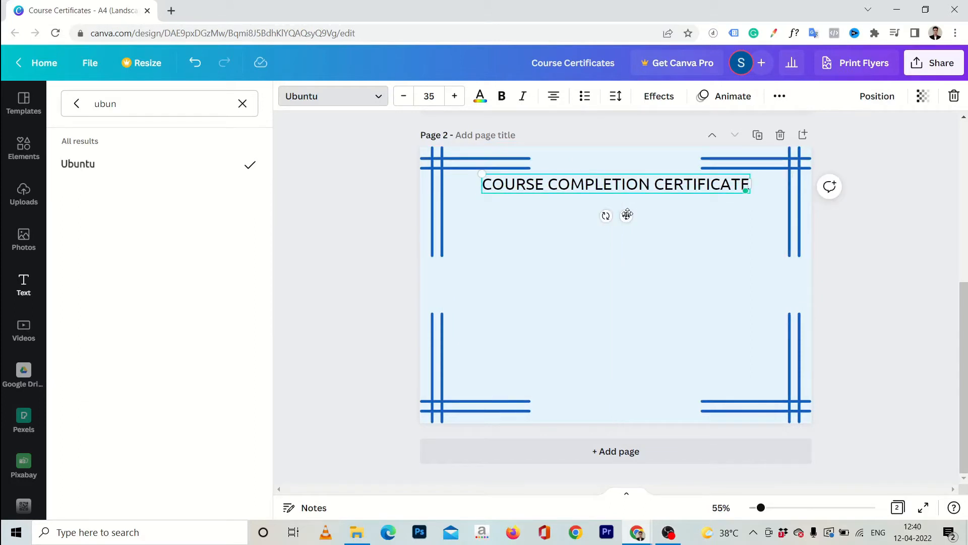
# Nudge the heading slightly lower below the top border
pyautogui.click(906, 170)
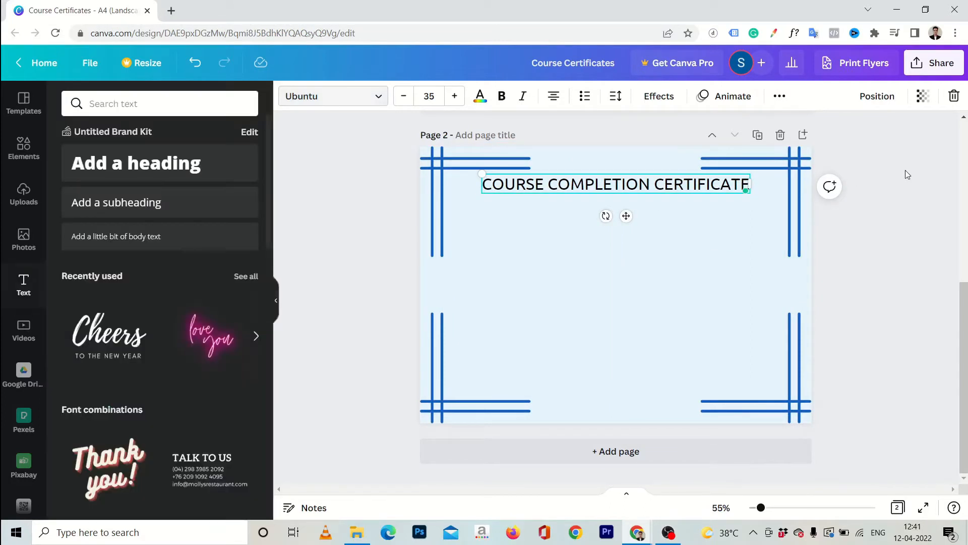
pyautogui.click(926, 116)
pyautogui.click(669, 186)
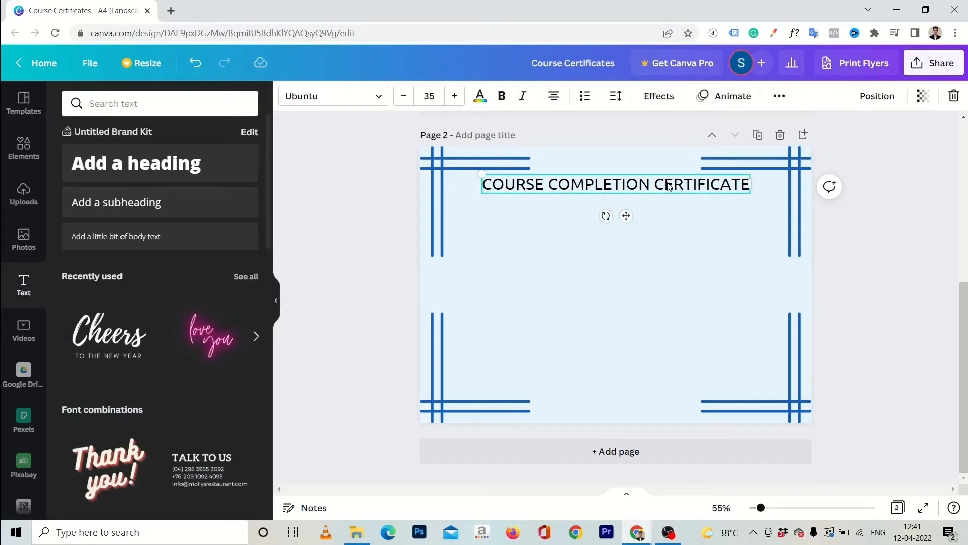
pyautogui.hotkey('shift', 'Down')
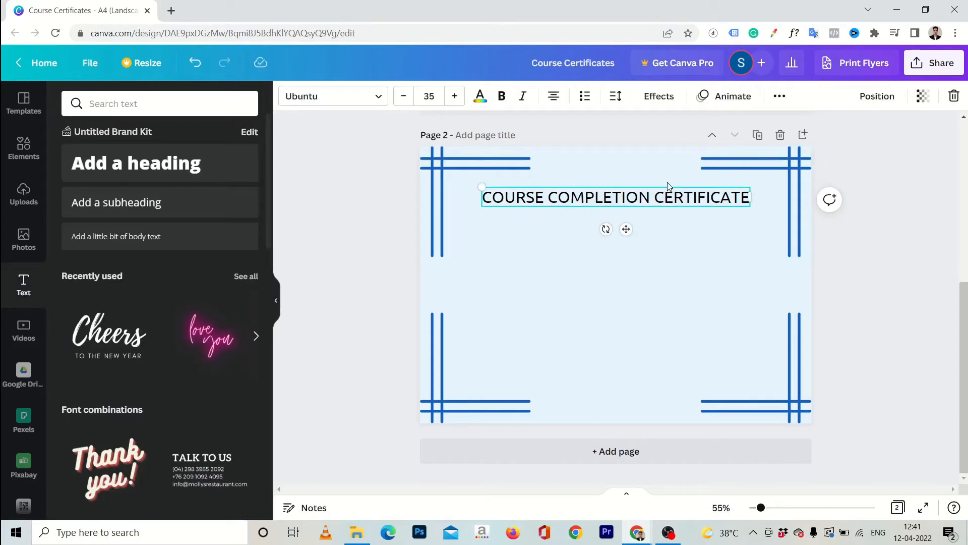
pyautogui.click(876, 215)
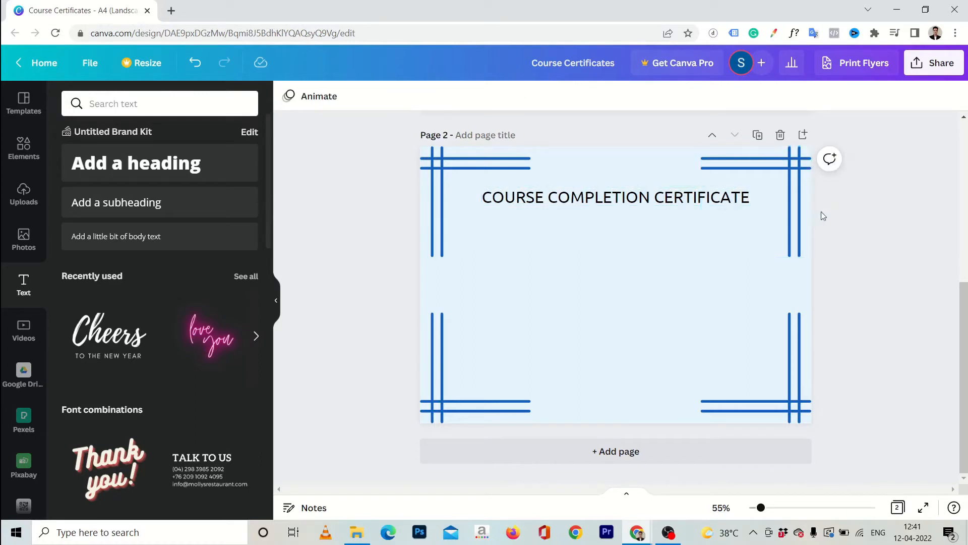
# Make the heading bold and recolour it to the blue primary colour
pyautogui.click(649, 201)
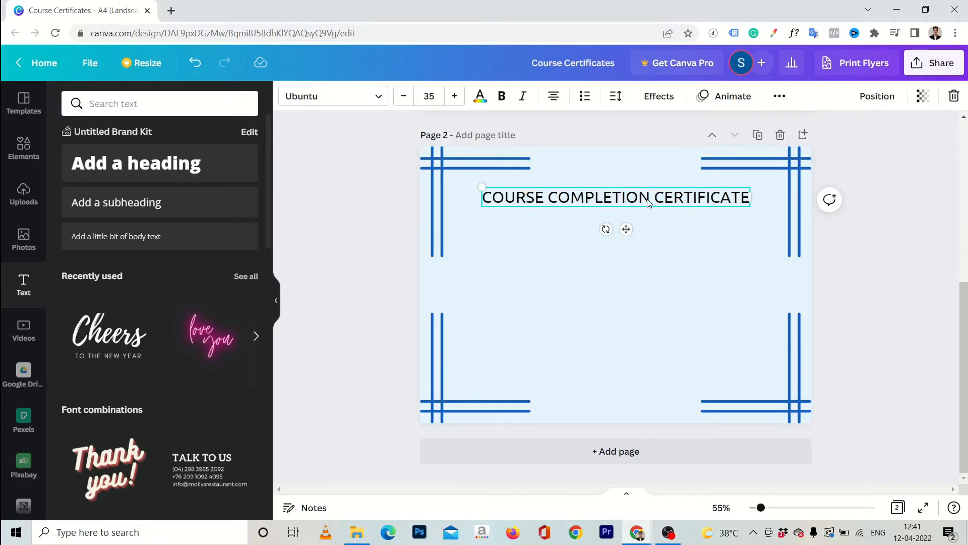
pyautogui.click(502, 95)
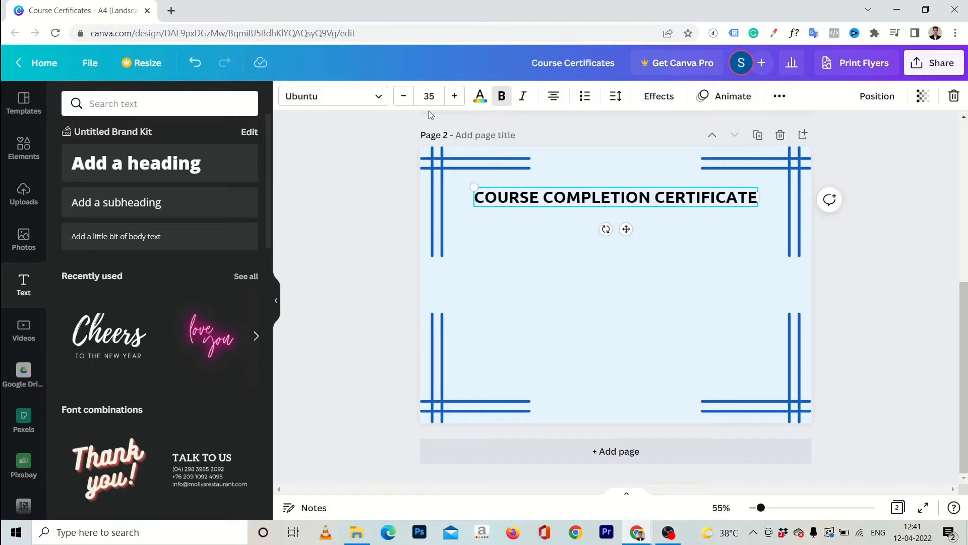
pyautogui.click(481, 96)
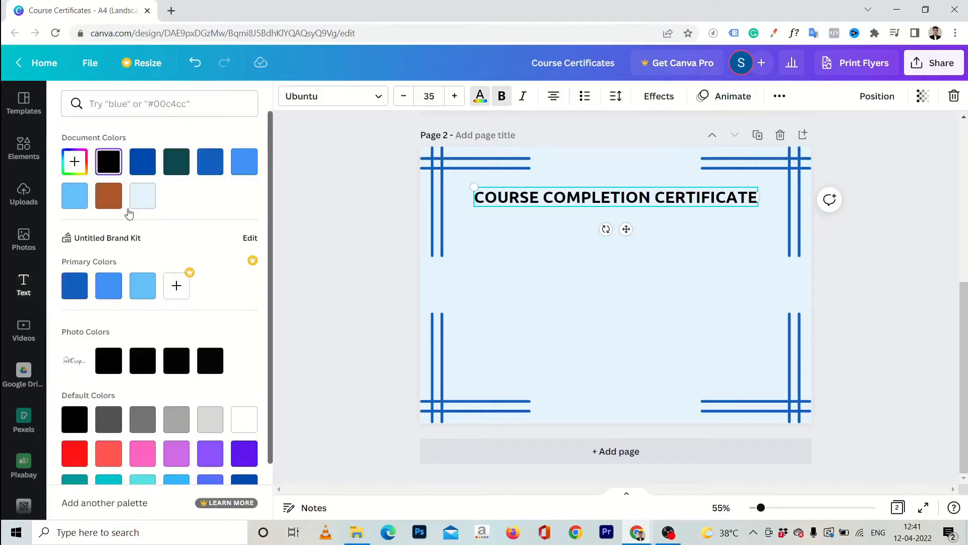
pyautogui.click(69, 288)
pyautogui.press('Escape')
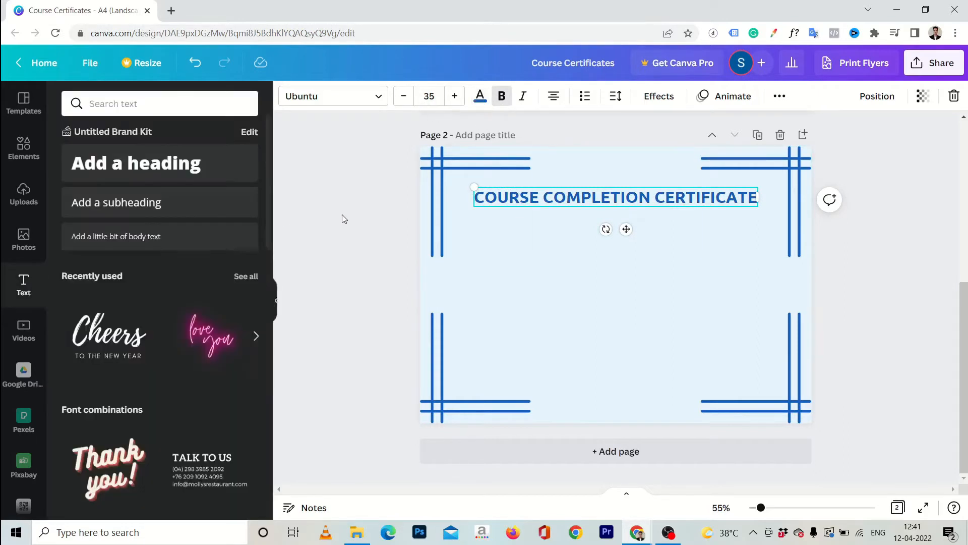
pyautogui.click(342, 214)
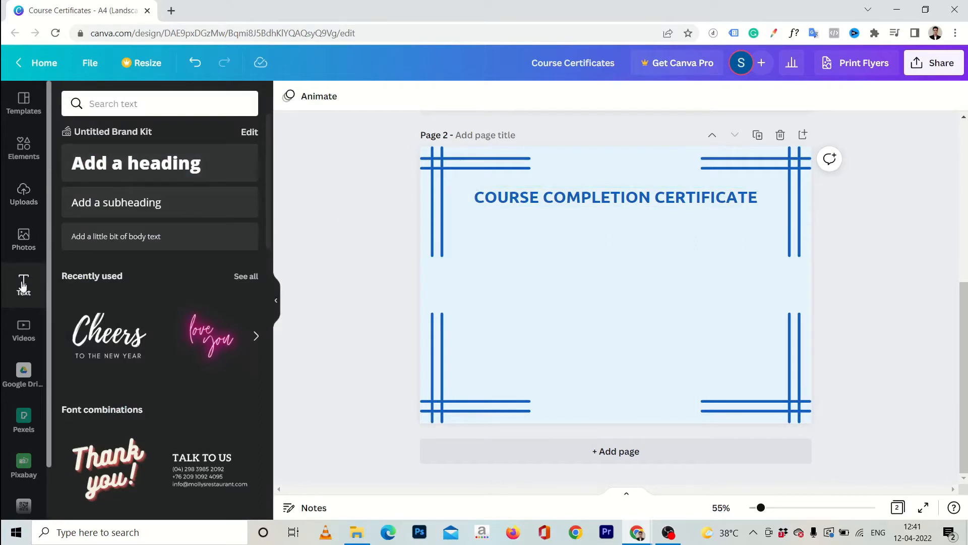
# Add a 'Presented To' subheading in Varela Round at size 20
pyautogui.moveTo(145, 203); pyautogui.dragTo(622, 222)
pyautogui.write('Presented')
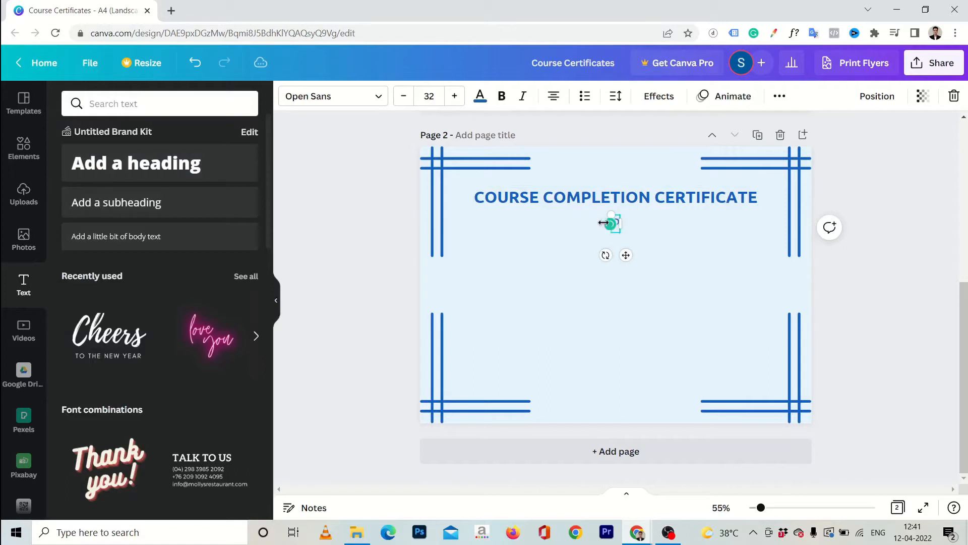
pyautogui.write(' To')
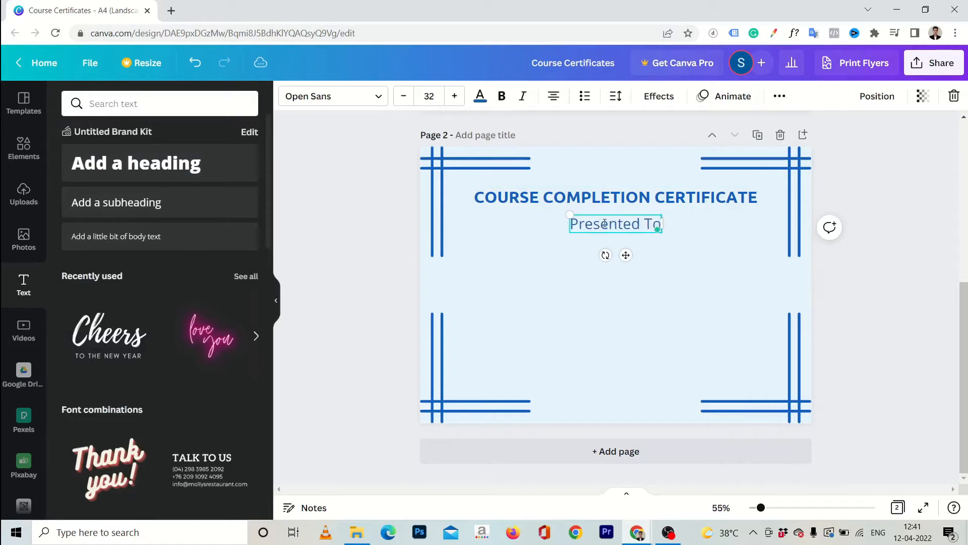
pyautogui.hotkey('ctrl', 'a')
pyautogui.click(333, 96)
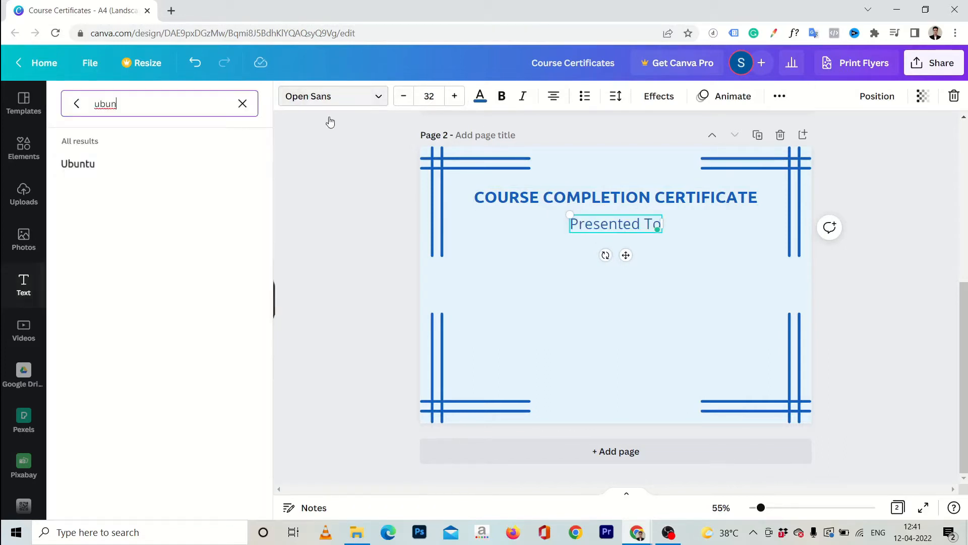
pyautogui.hotkey('ctrl', 'a')
pyautogui.write('vare')
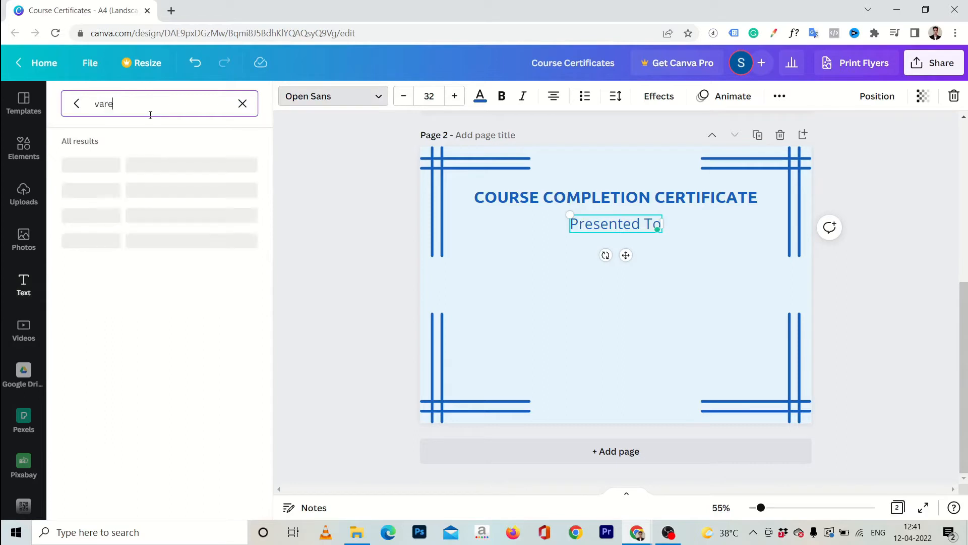
pyautogui.click(80, 167)
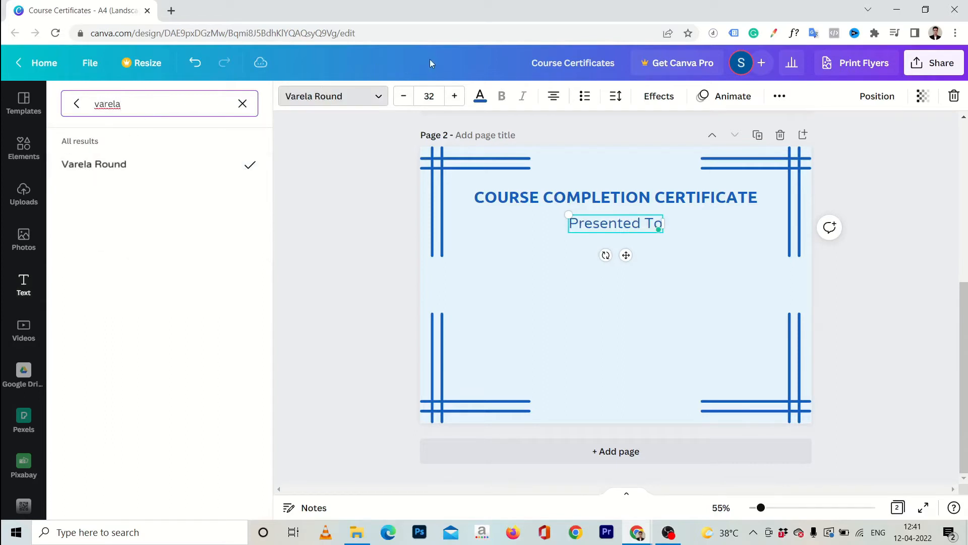
pyautogui.click(432, 95)
pyautogui.write('20')
pyautogui.press('Return')
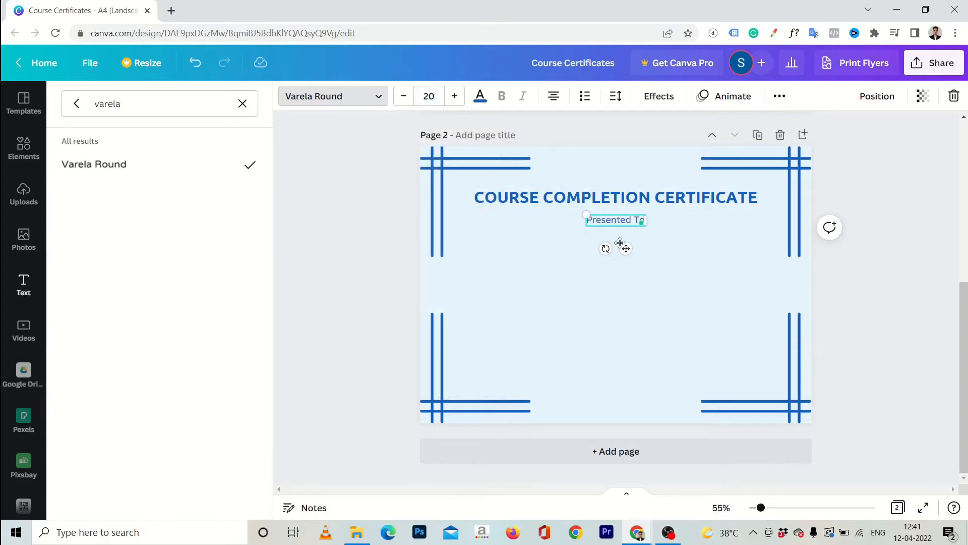
# Position 'Presented To' centred just below the heading
pyautogui.moveTo(625, 247); pyautogui.dragTo(625, 240)
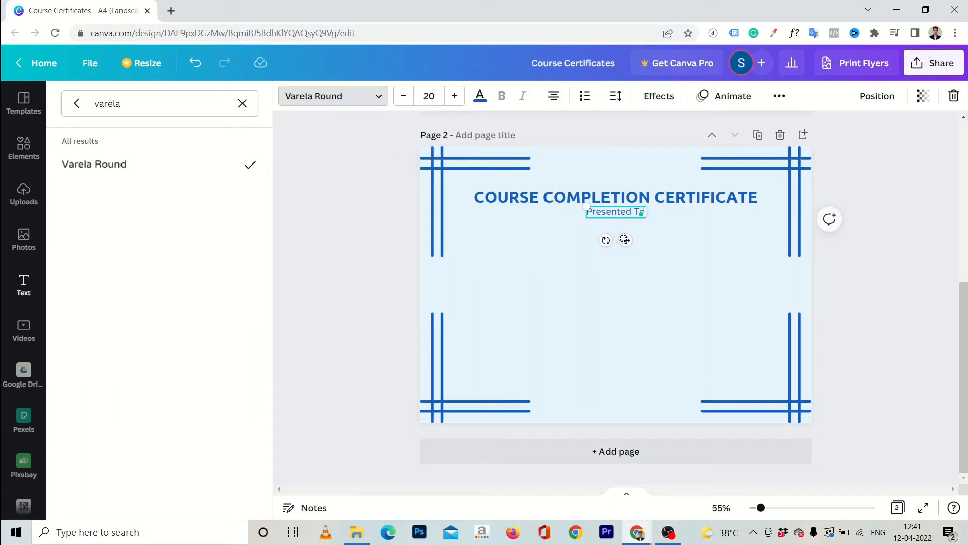
pyautogui.click(889, 320)
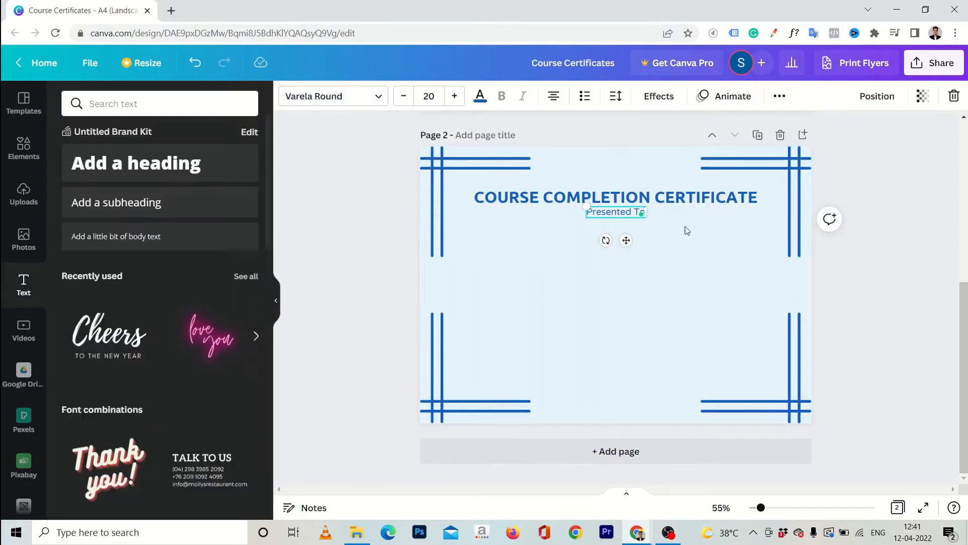
pyautogui.click(868, 299)
pyautogui.click(631, 217)
pyautogui.hotkey('shift', 'Down')
pyautogui.hotkey('shift', 'Down')
pyautogui.hotkey('shift', 'Down')
pyautogui.hotkey('shift', 'Down')
pyautogui.moveTo(628, 251); pyautogui.dragTo(628, 248)
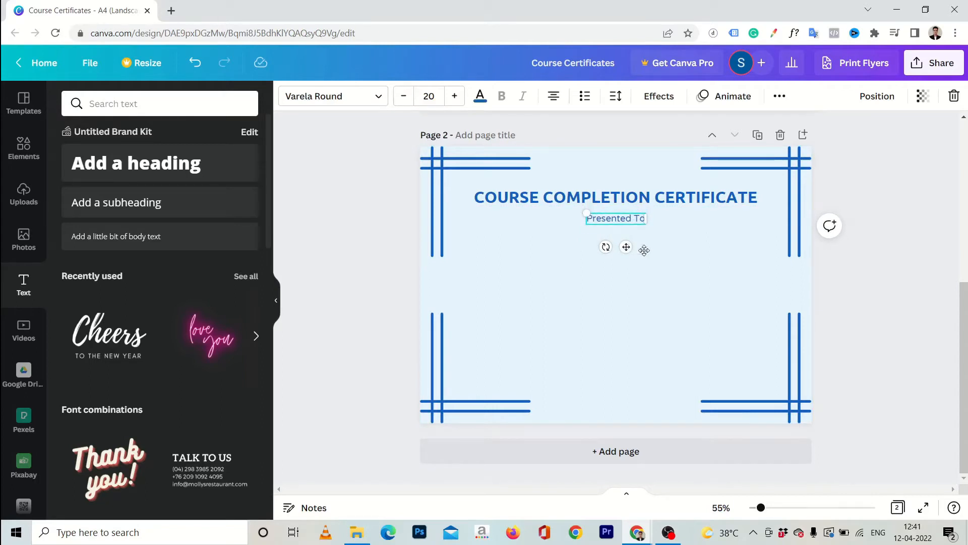
pyautogui.click(852, 305)
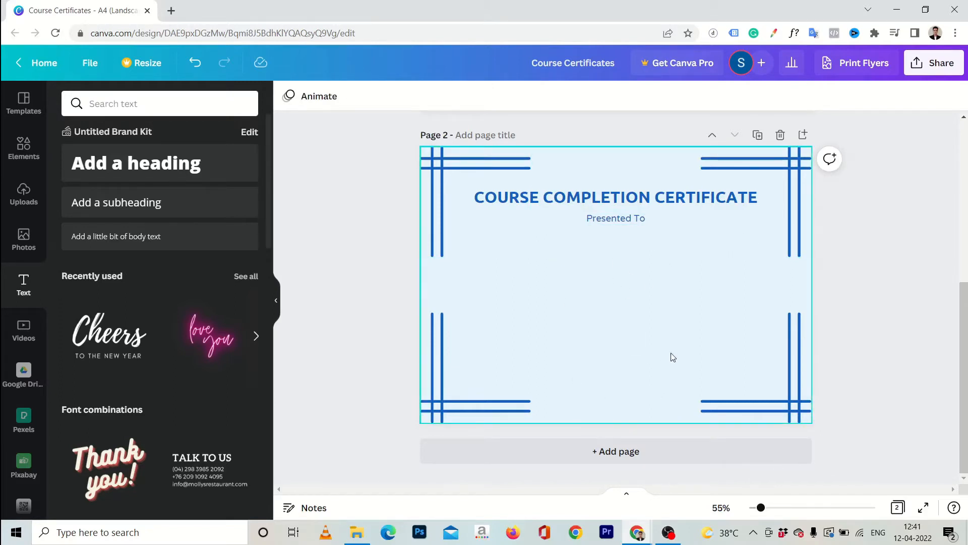
# Duplicate the line lower on the page and change its text to 'For Completing The Course'
pyautogui.click(580, 199)
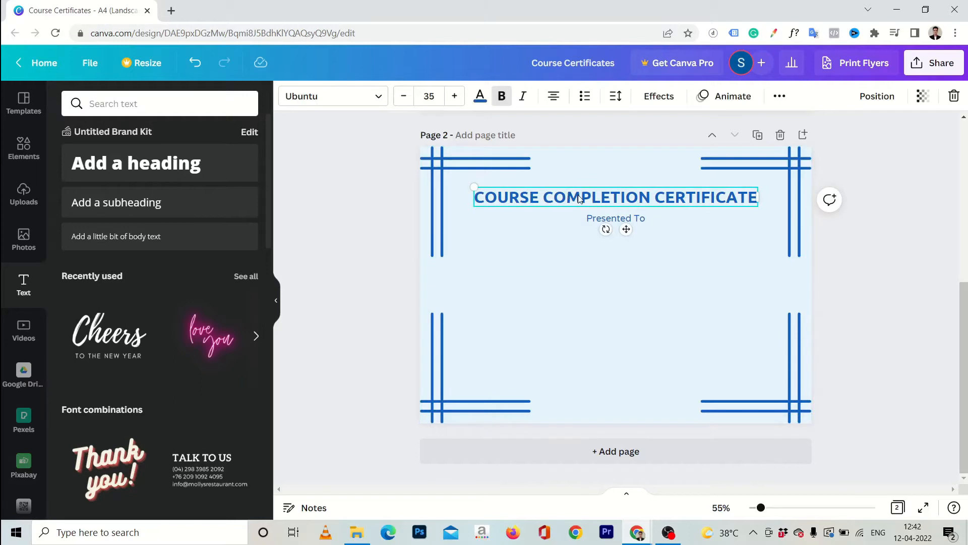
pyautogui.moveTo(627, 215); pyautogui.dragTo(625, 256)
pyautogui.press('Down')
pyautogui.press('Down')
pyautogui.press('Down')
pyautogui.press('Down')
pyautogui.press('Down')
pyautogui.press('Down')
pyautogui.press('Down')
pyautogui.press('Down')
pyautogui.press('Down')
pyautogui.press('Down')
pyautogui.press('Down')
pyautogui.press('Down')
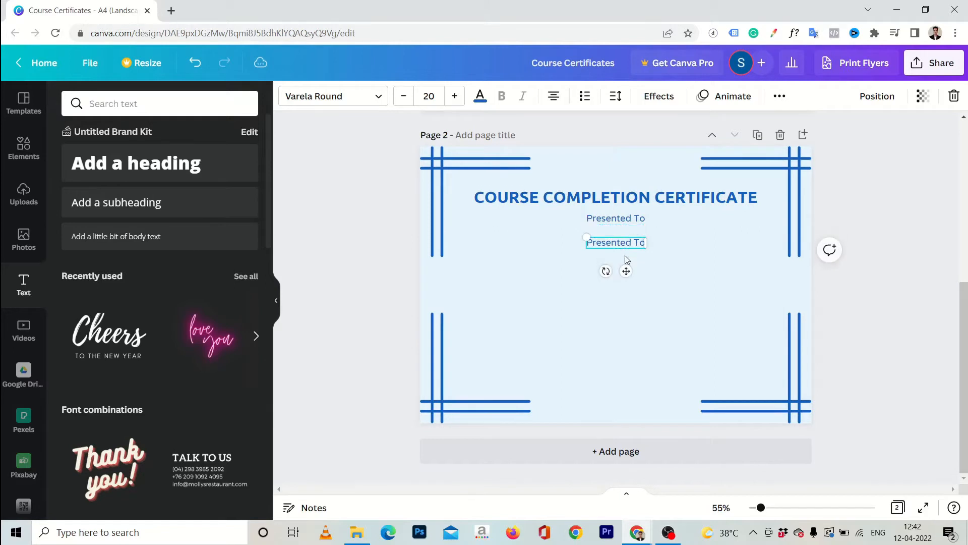
pyautogui.press('Down')
pyautogui.press('Down')
pyautogui.press('Down')
pyautogui.press('Down')
pyautogui.press('Down')
pyautogui.press('Down')
pyautogui.press('Down')
pyautogui.press('Down')
pyautogui.press('Down')
pyautogui.press('Down')
pyautogui.press('Down')
pyautogui.press('Down')
pyautogui.press('Down')
pyautogui.press('Down')
pyautogui.press('Down')
pyautogui.press('Down')
pyautogui.press('Down')
pyautogui.press('Down')
pyautogui.press('Down')
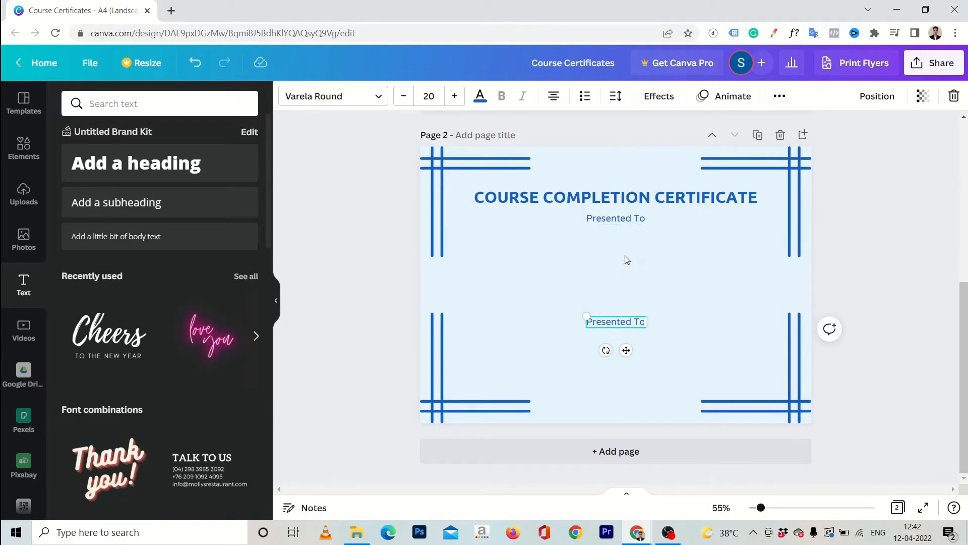
pyautogui.tripleClick(617, 324)
pyautogui.write('For Comple')
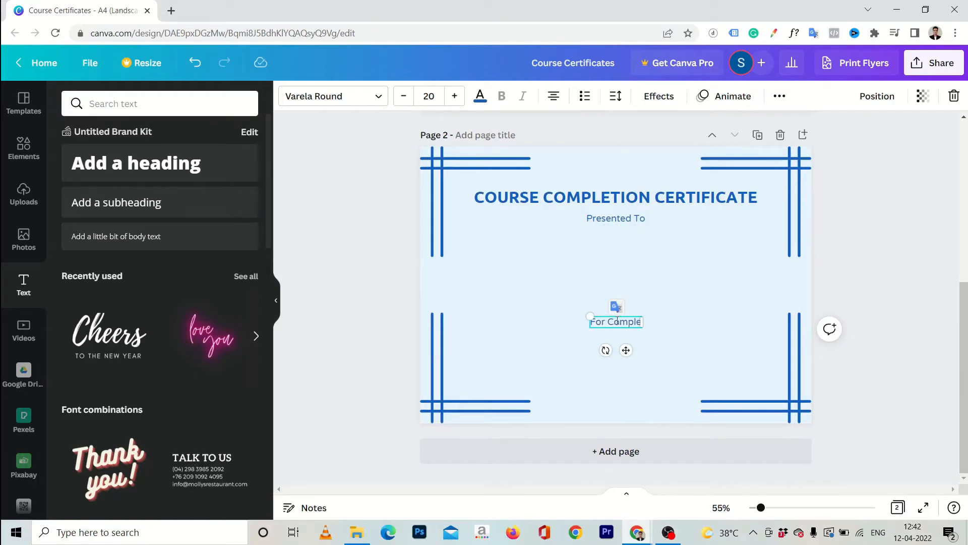
pyautogui.write('ting The Course')
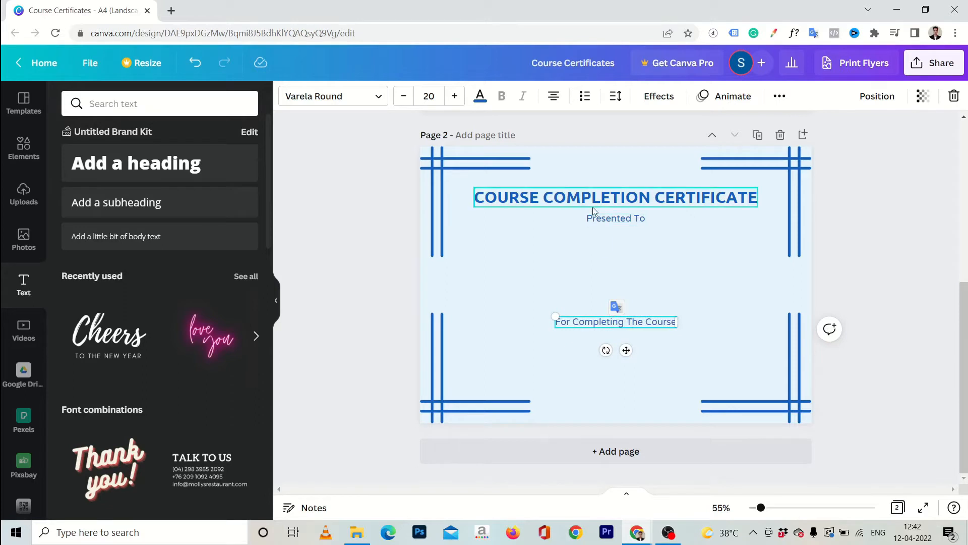
pyautogui.click(591, 198)
# Place a copy of the heading centred at the bottom of the page
pyautogui.hotkey('ctrl', 'c')
pyautogui.hotkey('ctrl', 'v')
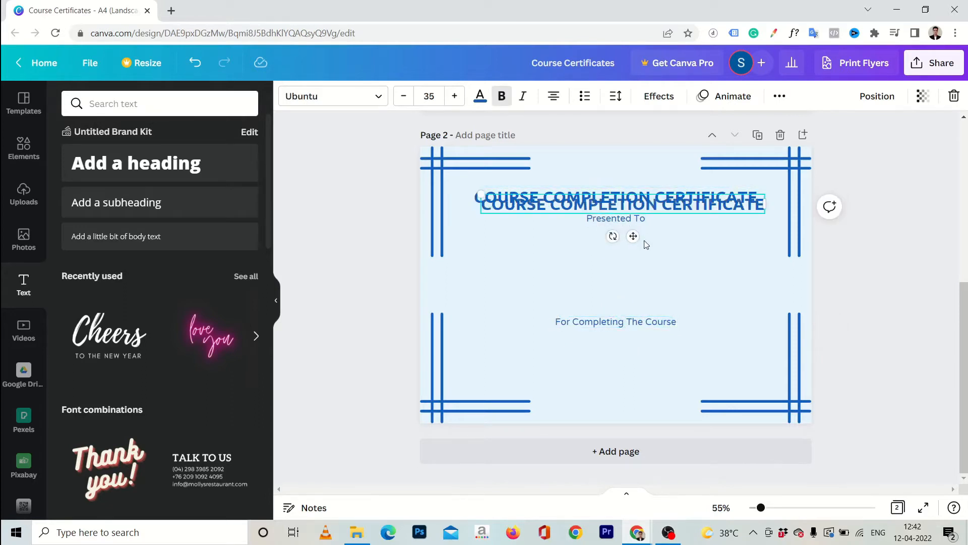
pyautogui.press('Delete')
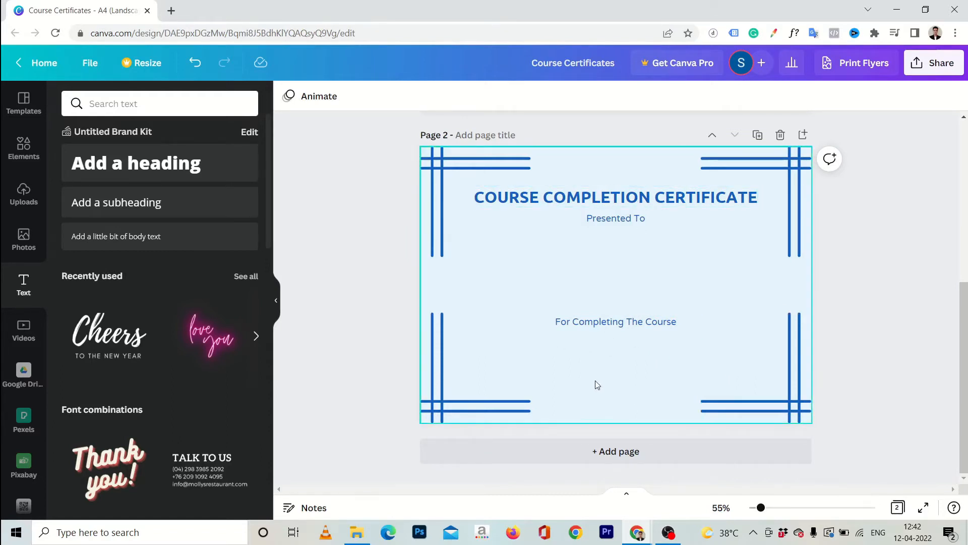
pyautogui.click(640, 202)
pyautogui.moveTo(640, 201); pyautogui.dragTo(619, 414)
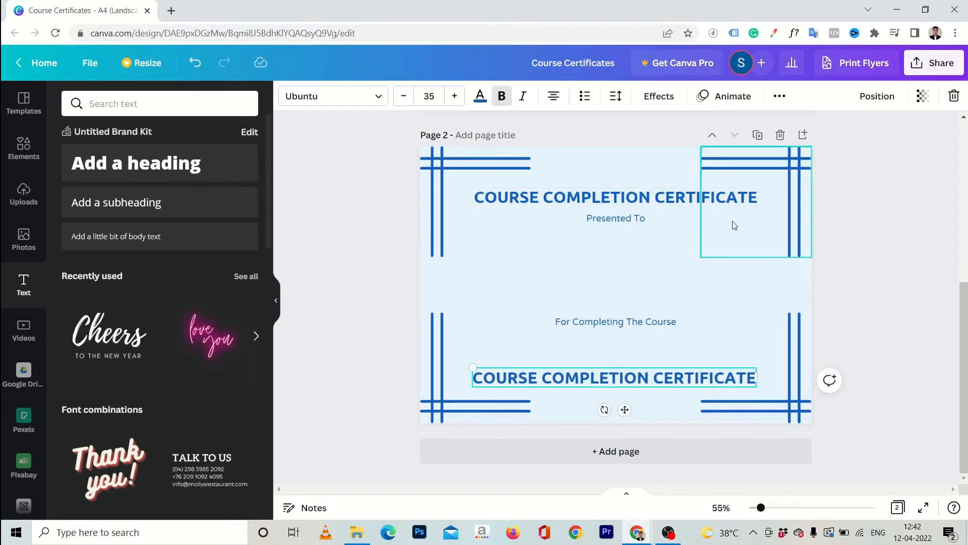
pyautogui.click(880, 96)
pyautogui.click(818, 212)
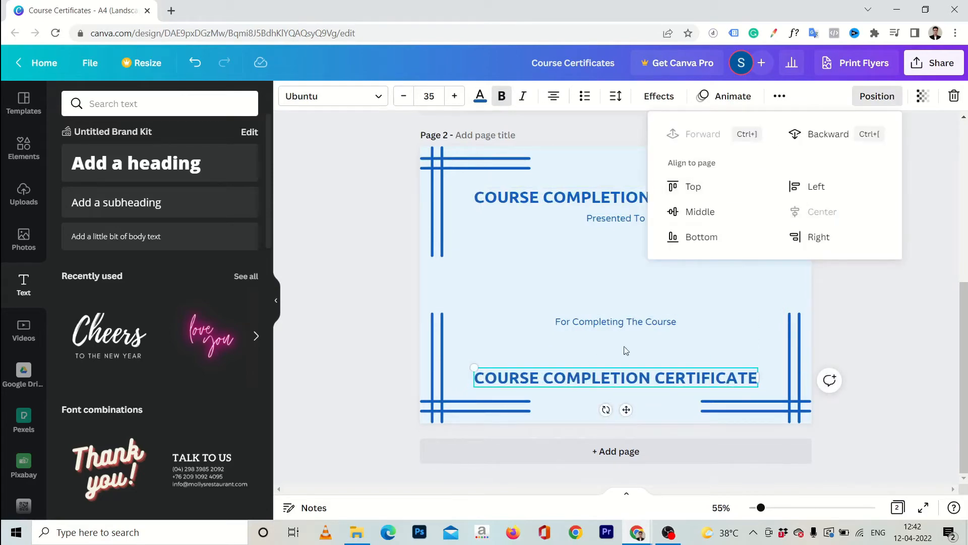
# Replace that copy's text with the learner's name at size 25, with the course line copied beneath
pyautogui.doubleClick(588, 383)
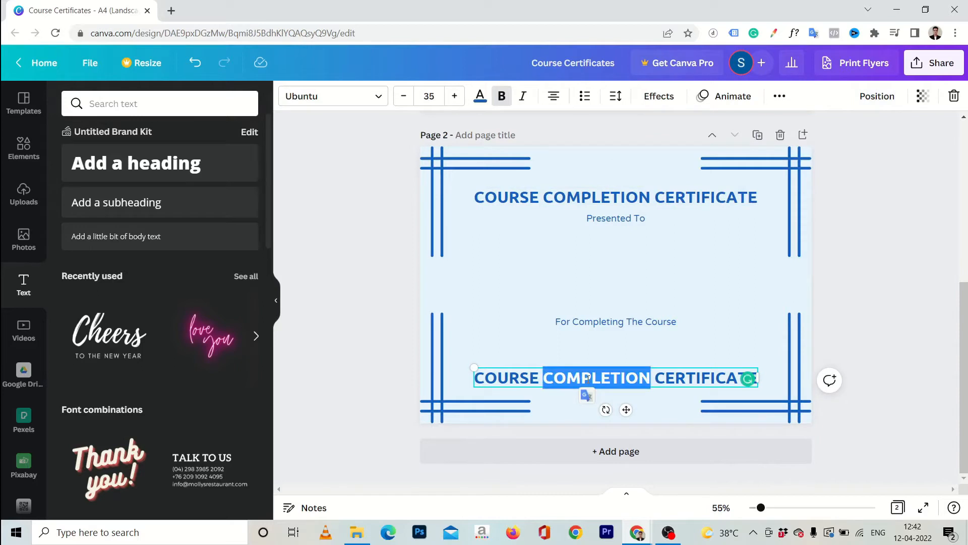
pyautogui.hotkey('ctrl', 'a')
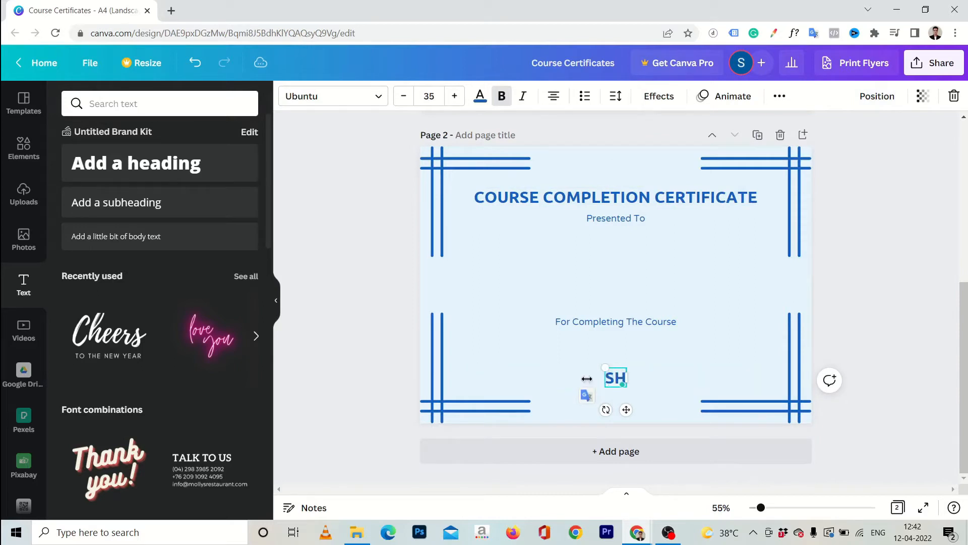
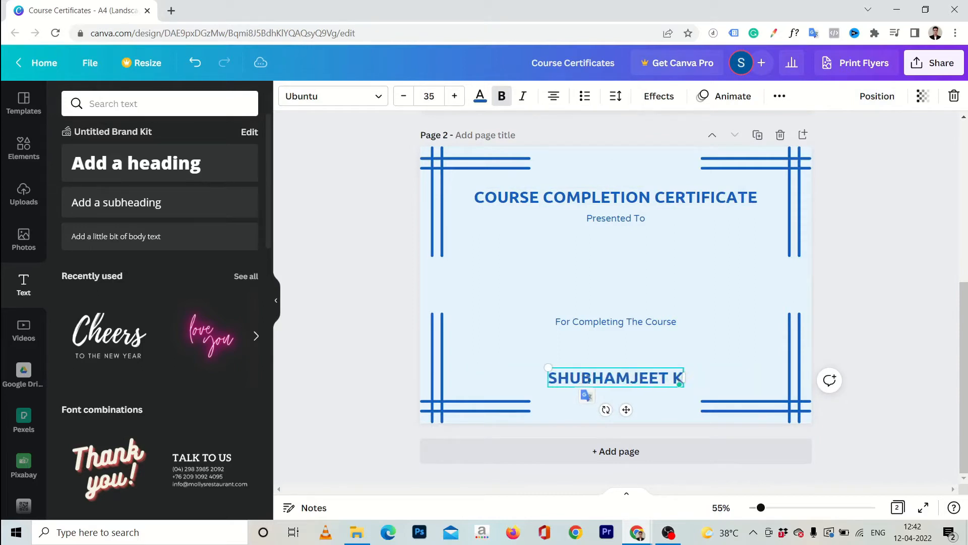
pyautogui.hotkey('ctrl', 'a')
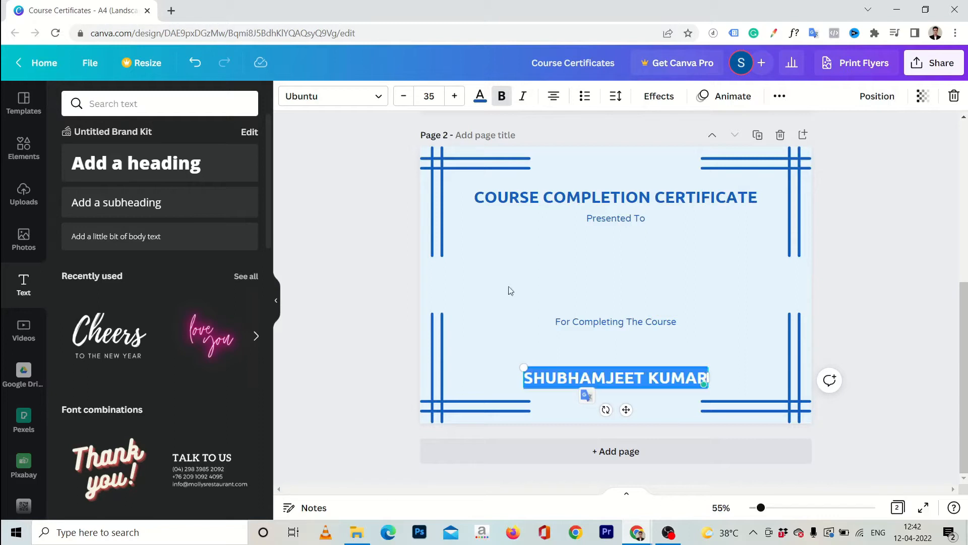
pyautogui.click(433, 92)
pyautogui.write('25')
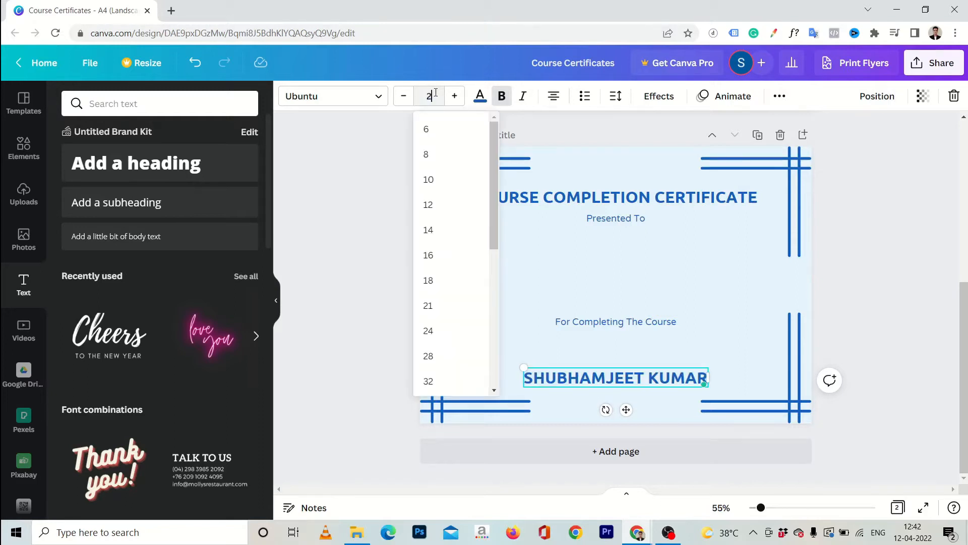
pyautogui.press('Return')
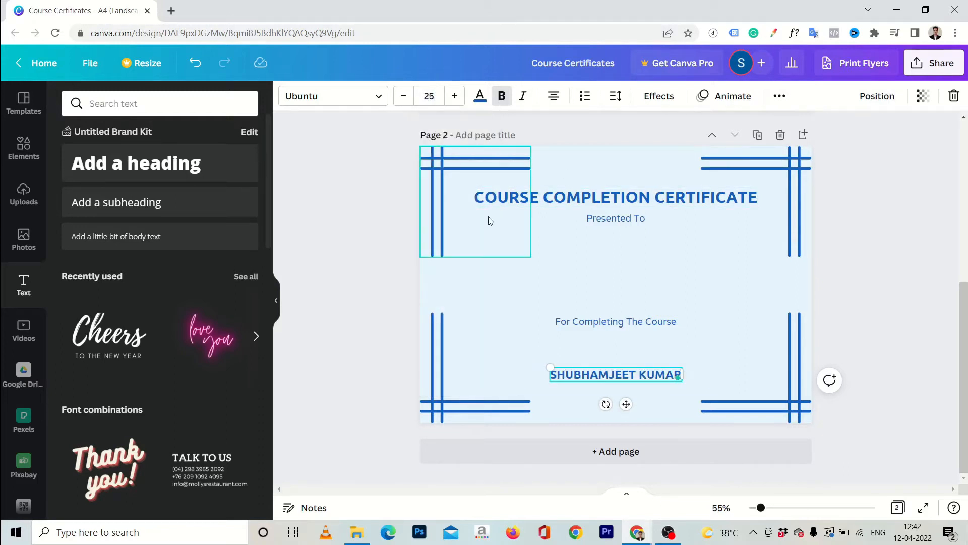
pyautogui.click(617, 321)
pyautogui.moveTo(625, 349); pyautogui.dragTo(626, 414)
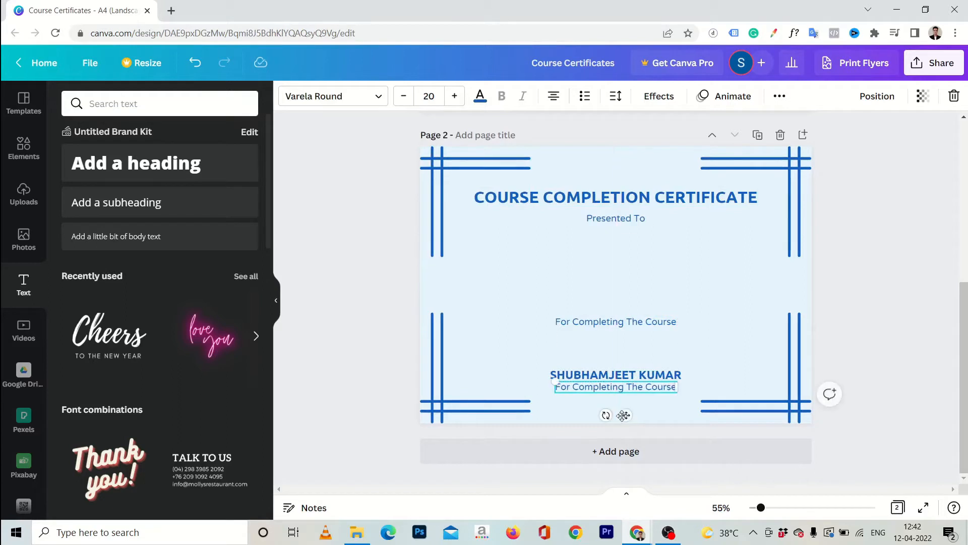
# Replace the line under the name with 'Affiliate Marketer & Coach' and shrink its font two steps
pyautogui.tripleClick(620, 392)
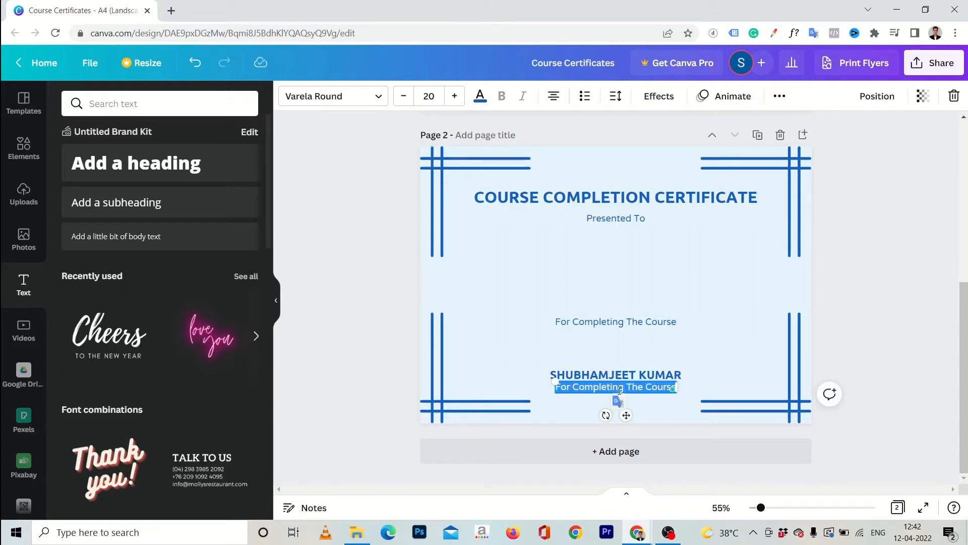
pyautogui.press('BackSpace')
pyautogui.write('Affiliate Mark')
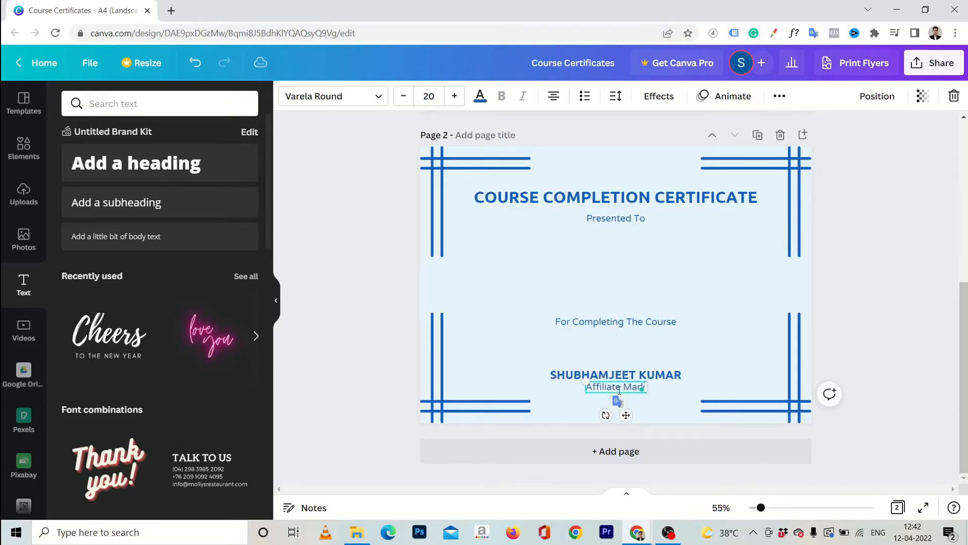
pyautogui.write('eter & Coach')
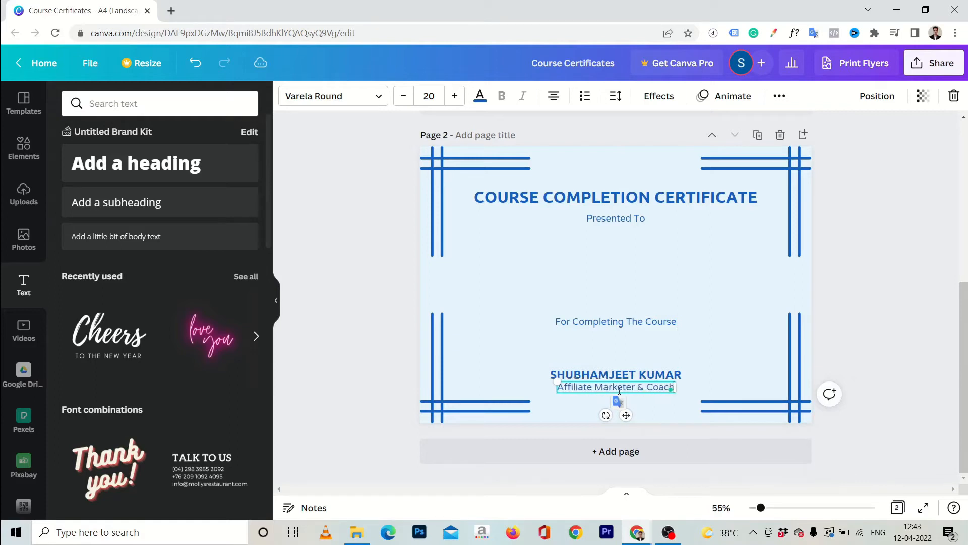
pyautogui.tripleClick(639, 393)
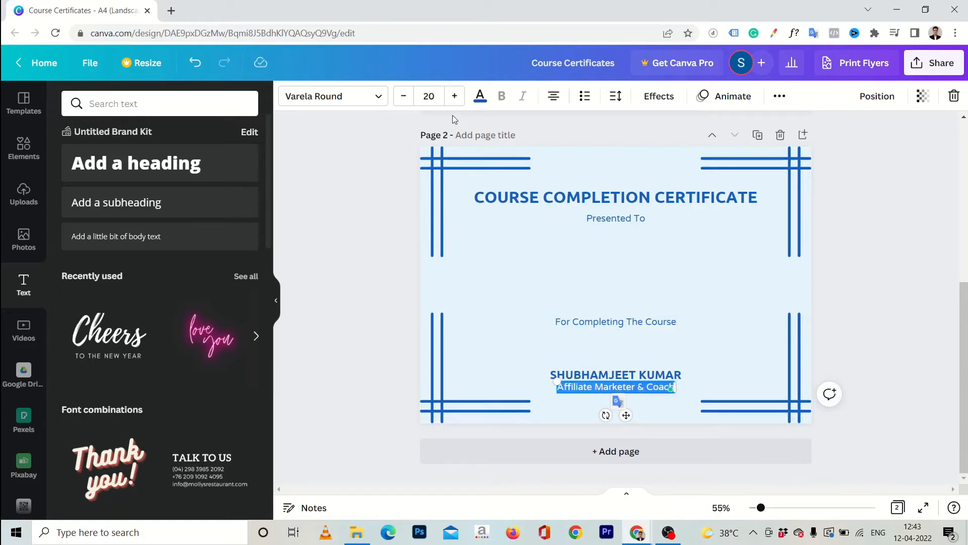
pyautogui.click(405, 97)
pyautogui.click(405, 96)
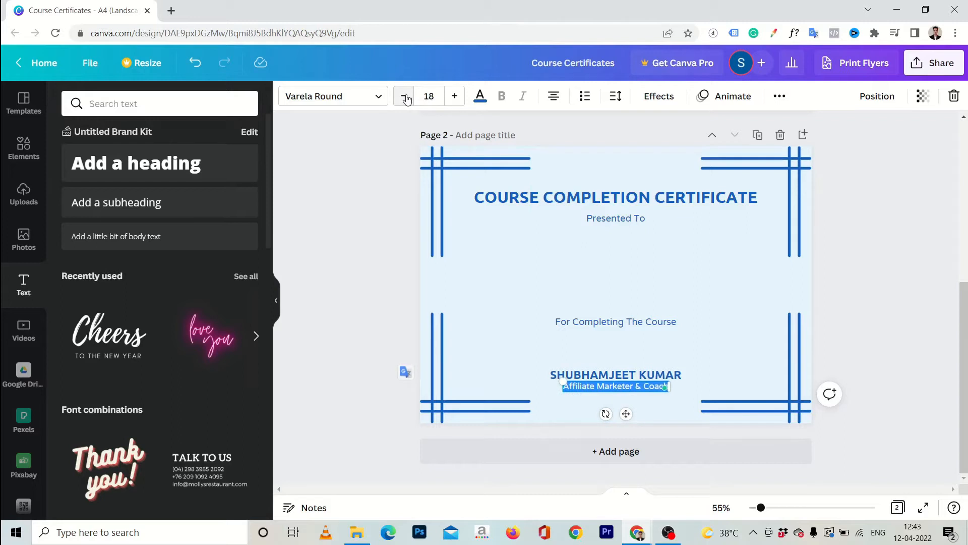
# Move the subtitle slightly lower, then nudge the name and subtitle down together
pyautogui.moveTo(626, 414); pyautogui.dragTo(625, 416)
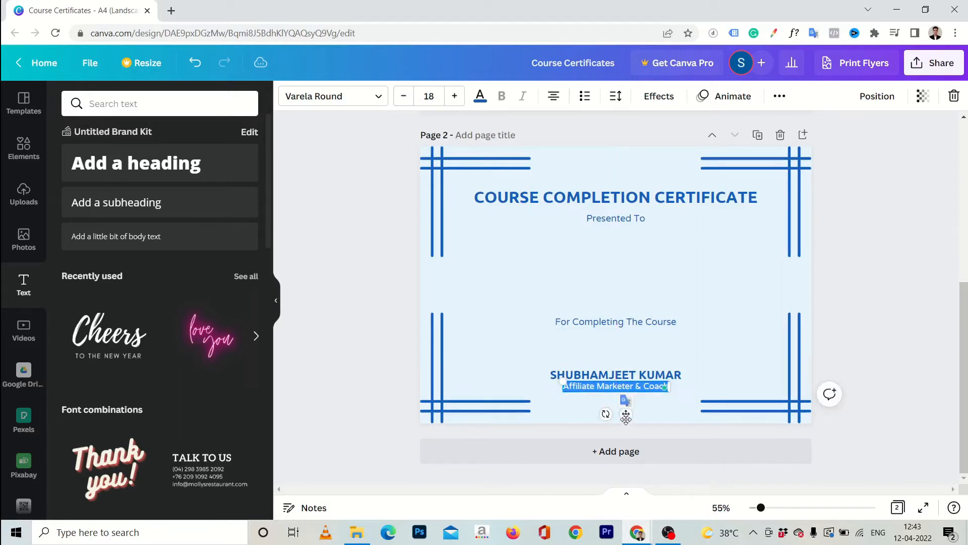
pyautogui.click(837, 322)
pyautogui.click(646, 385)
pyautogui.moveTo(646, 385); pyautogui.dragTo(648, 389)
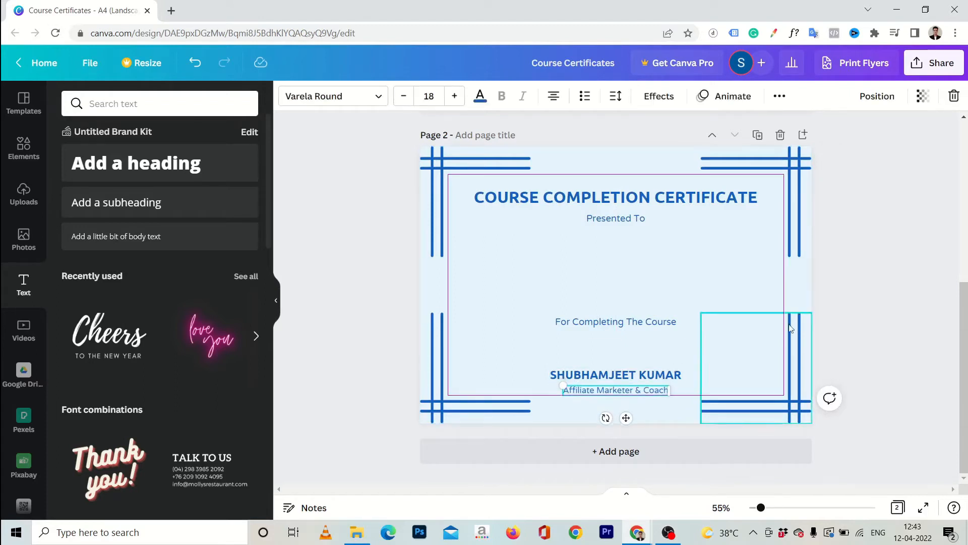
pyautogui.click(885, 323)
pyautogui.click(624, 376)
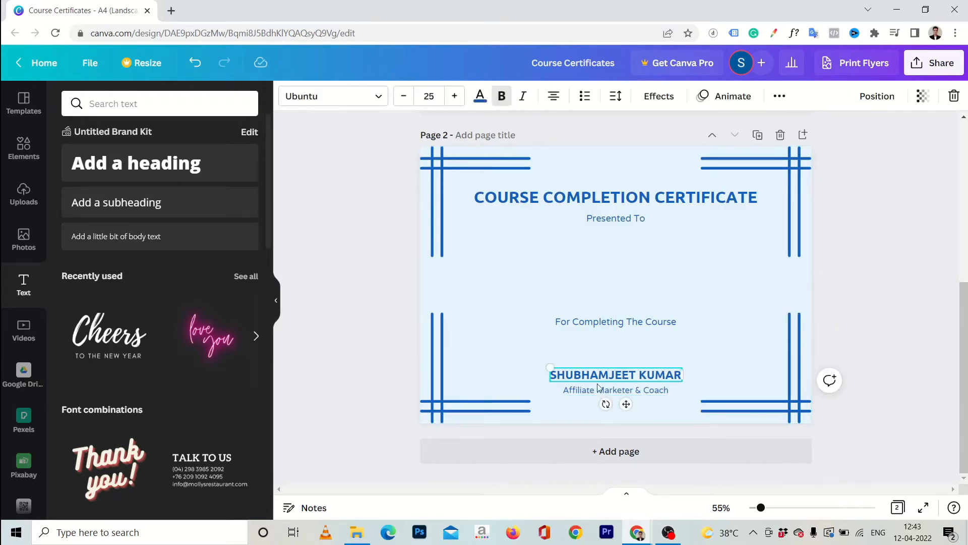
pyautogui.keyDown('shift'); pyautogui.click(597, 390); pyautogui.keyUp('shift')
pyautogui.hotkey('shift', 'Down')
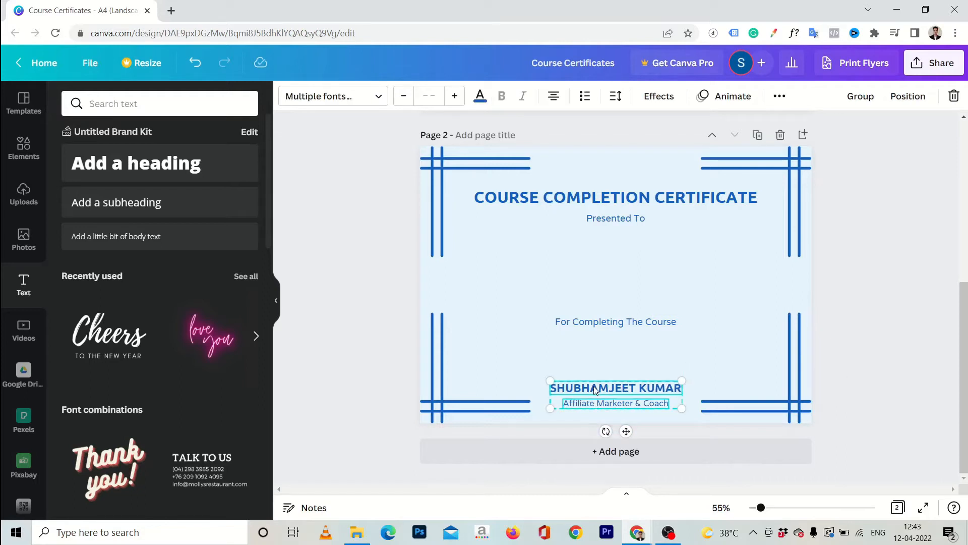
pyautogui.click(856, 339)
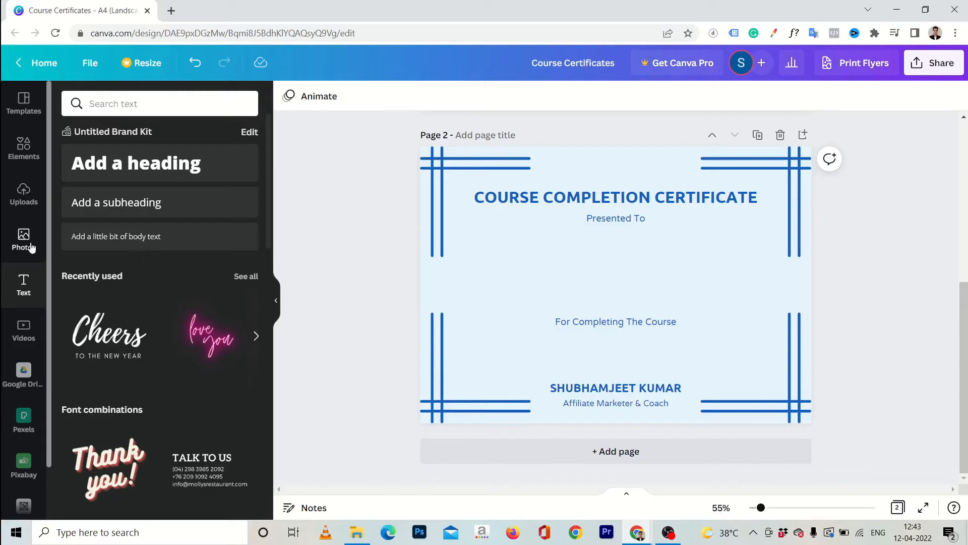
# Add the uploaded signature image and place it just above the signer's name
pyautogui.click(20, 197)
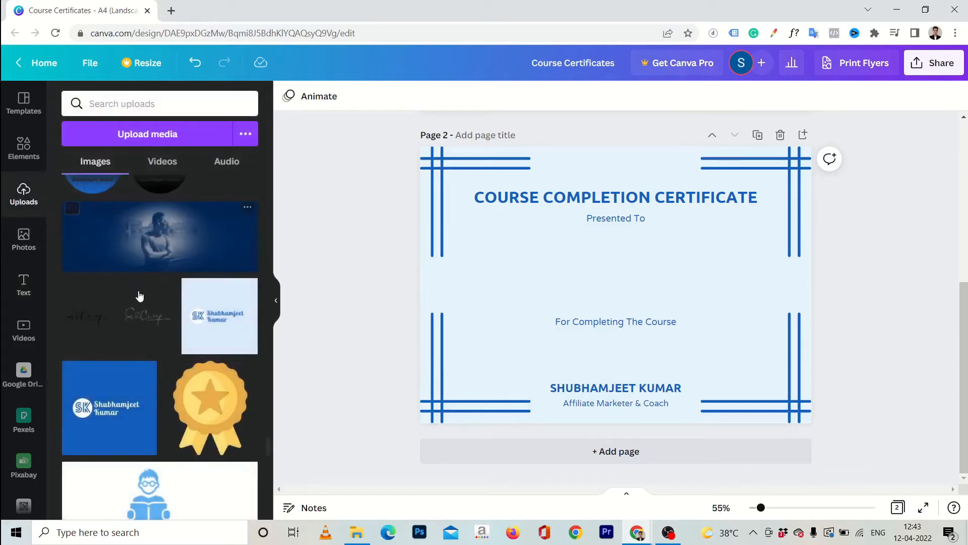
pyautogui.click(83, 319)
pyautogui.moveTo(625, 290)
pyautogui.mouseDown()
pyautogui.moveTo(638, 388)
pyautogui.moveTo(625, 375)
pyautogui.mouseUp()
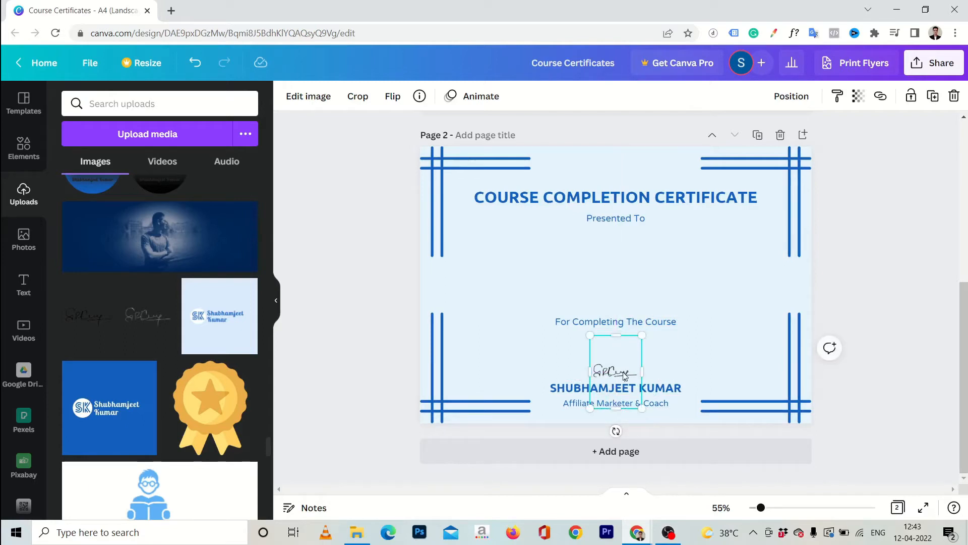
pyautogui.click(903, 301)
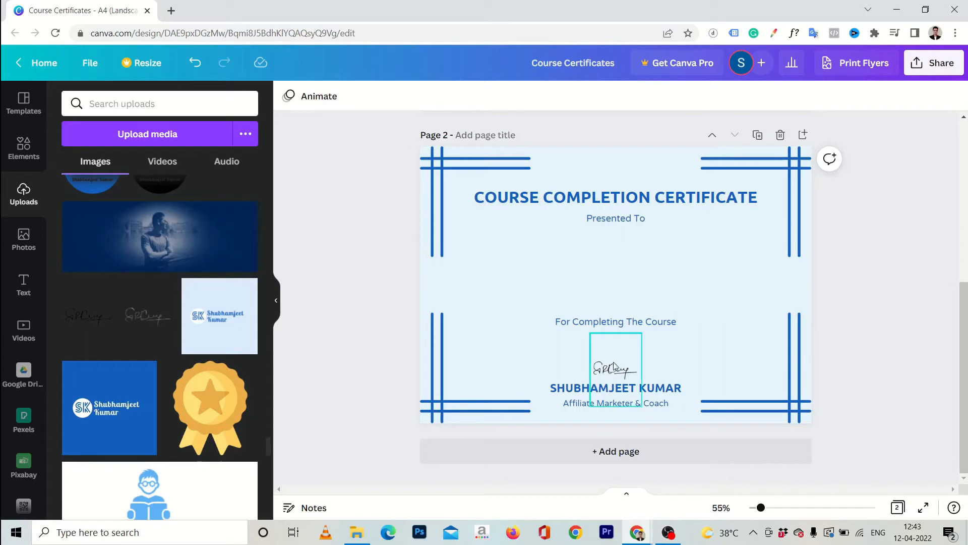
# Nudge the 'For Completing The Course' line slightly higher
pyautogui.click(602, 327)
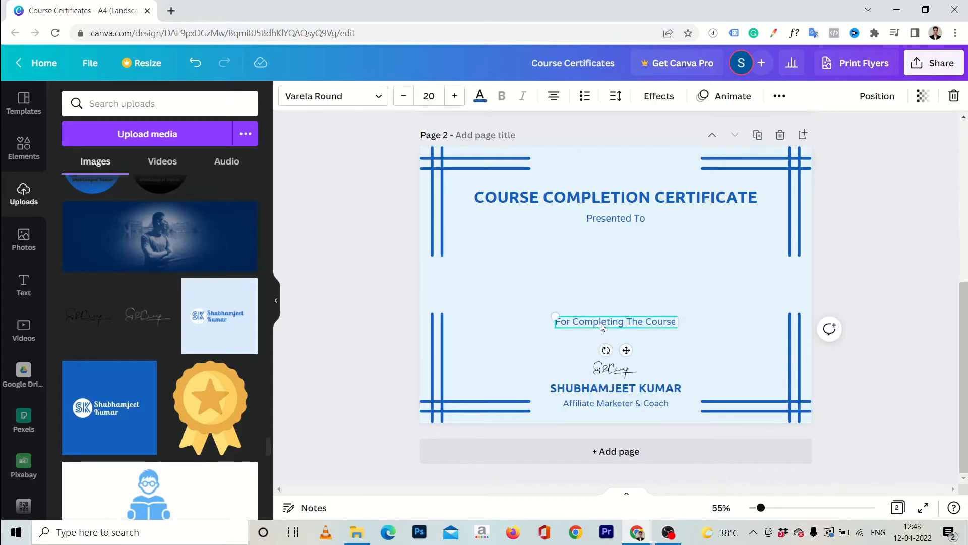
pyautogui.hotkey('shift', 'Up')
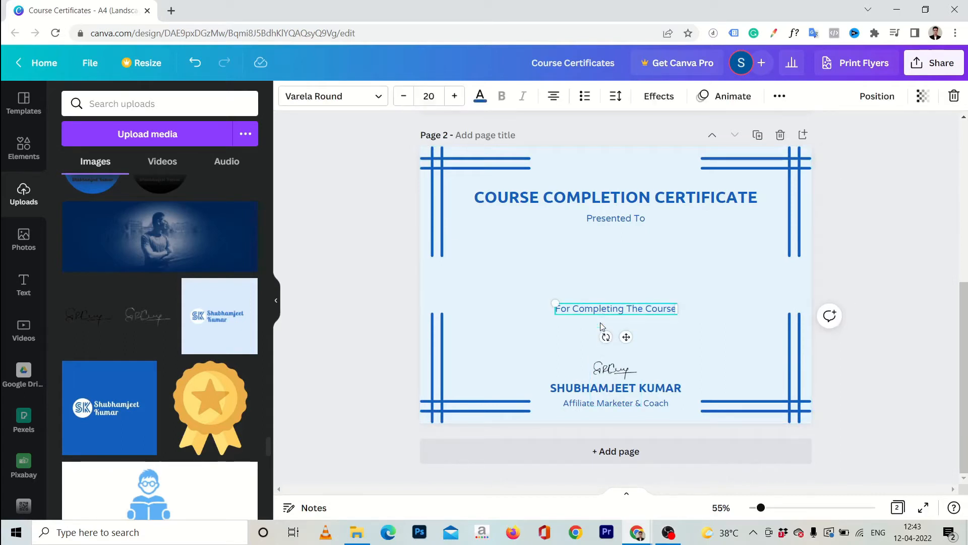
pyautogui.click(910, 243)
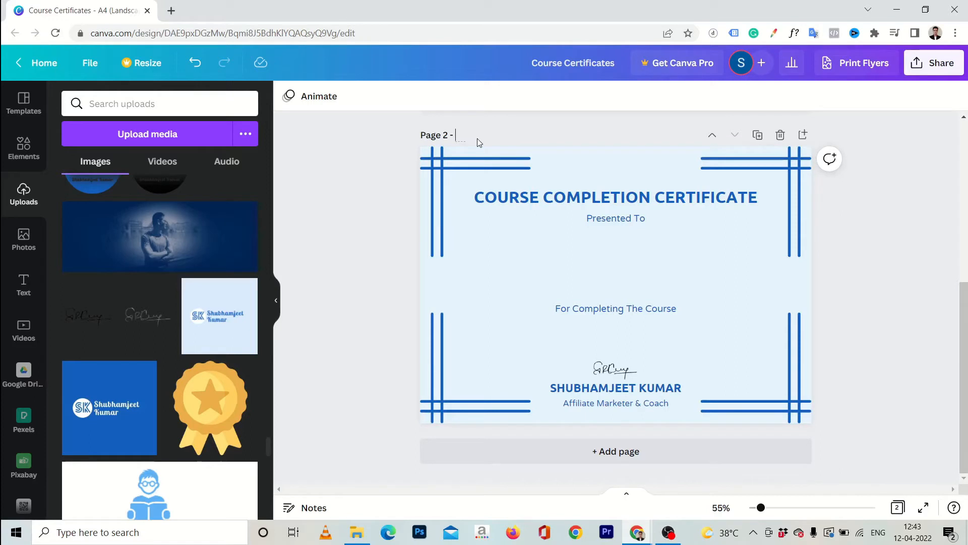
# Title page 2 'Course Completion Certificate'
pyautogui.write('Course Completion')
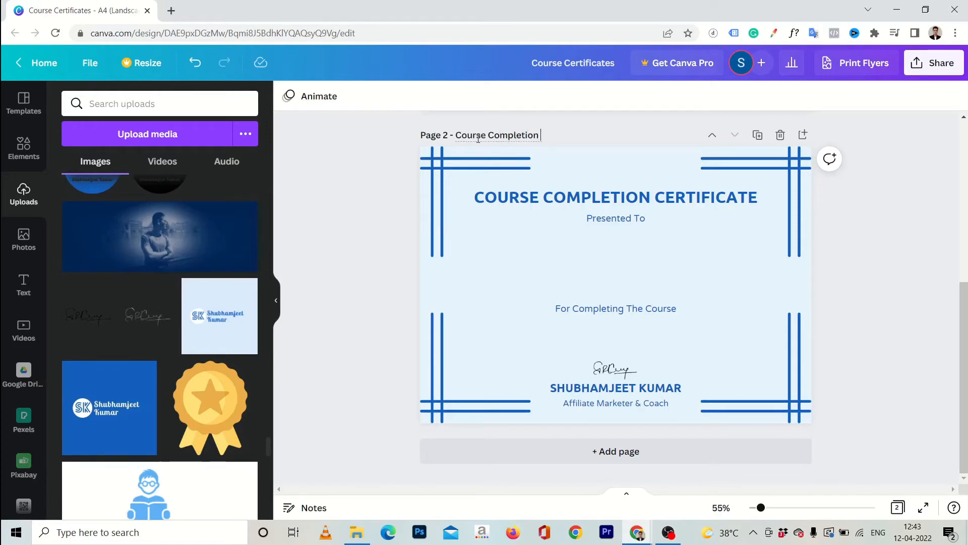
pyautogui.write(' Certificate')
pyautogui.scroll(5, 519, 252)
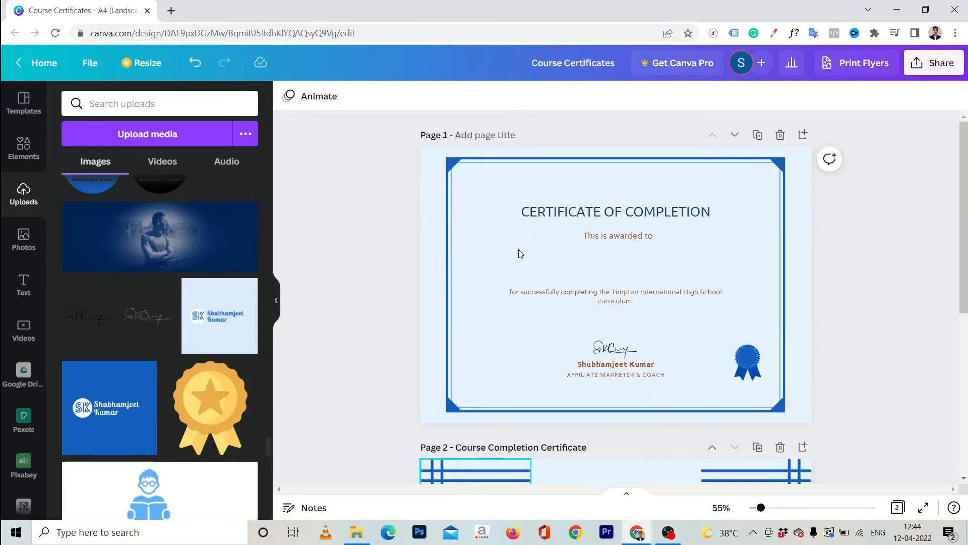
pyautogui.scroll(-5, 329, 299)
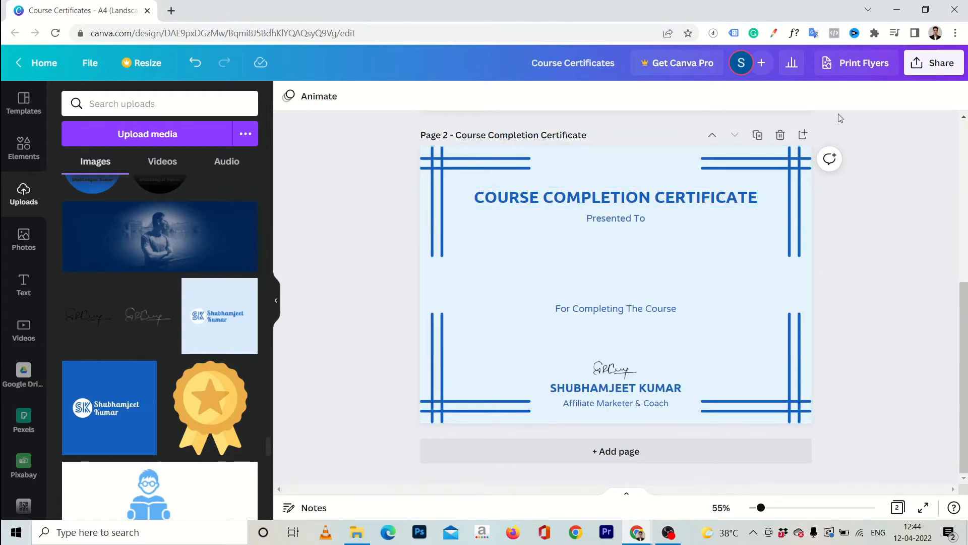
# Download only page 2 as a PNG and open the downloaded image
pyautogui.click(917, 61)
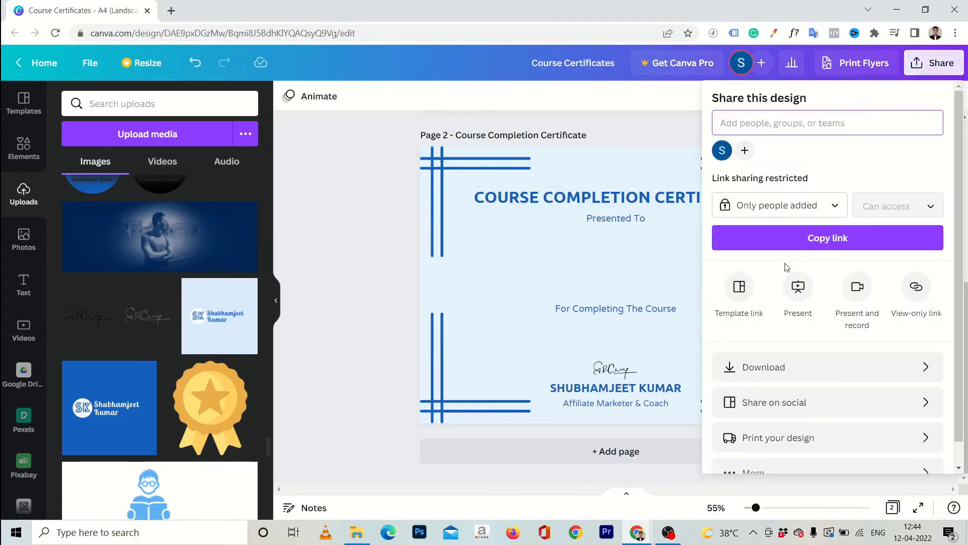
pyautogui.click(764, 367)
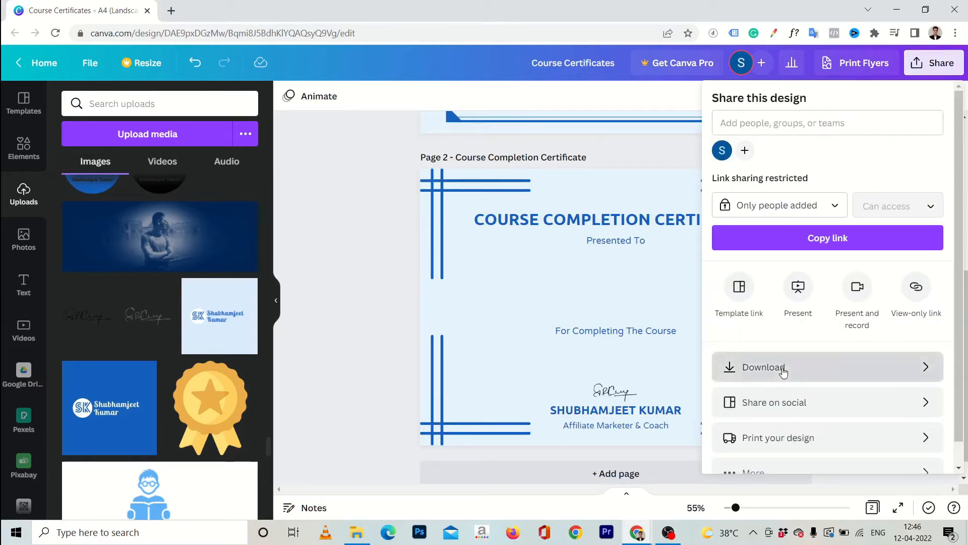
pyautogui.click(782, 370)
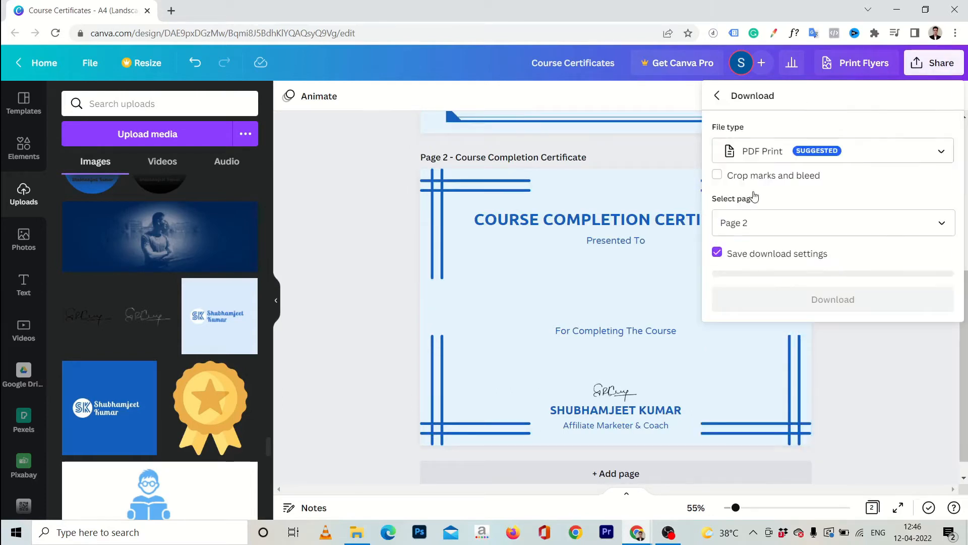
pyautogui.click(830, 146)
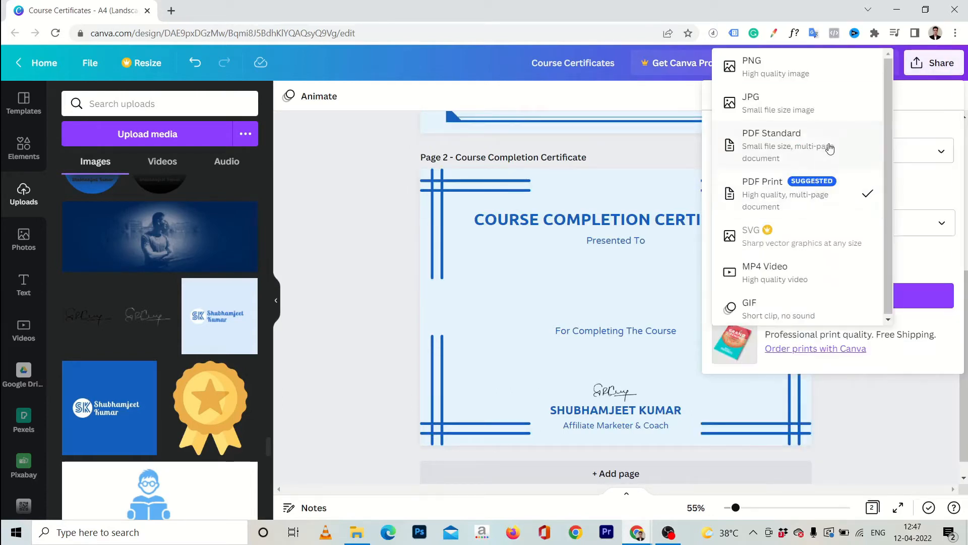
pyautogui.click(793, 75)
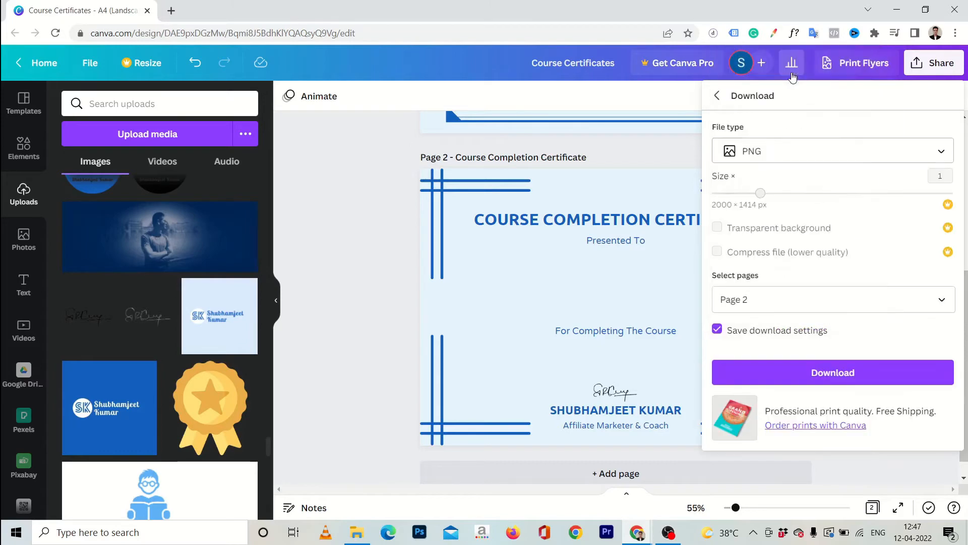
pyautogui.click(809, 374)
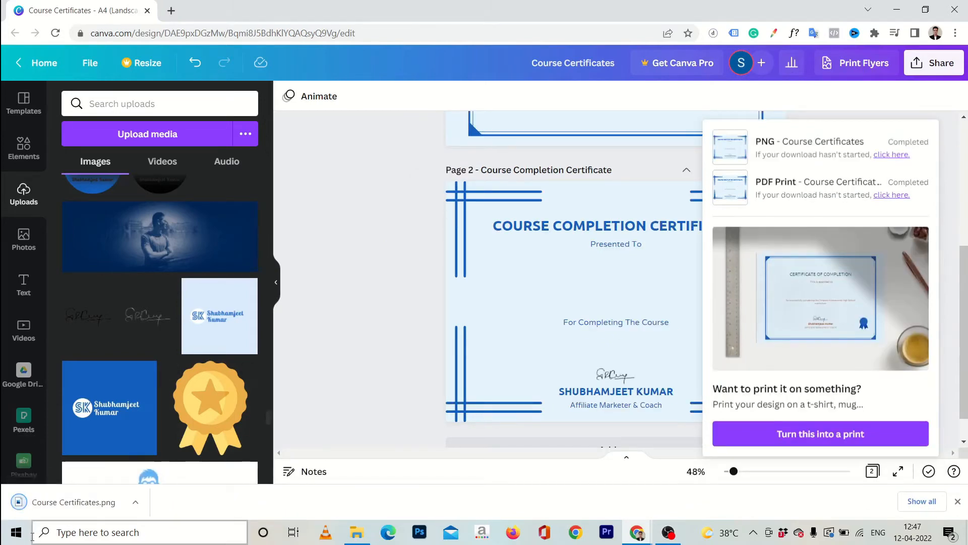
pyautogui.click(99, 507)
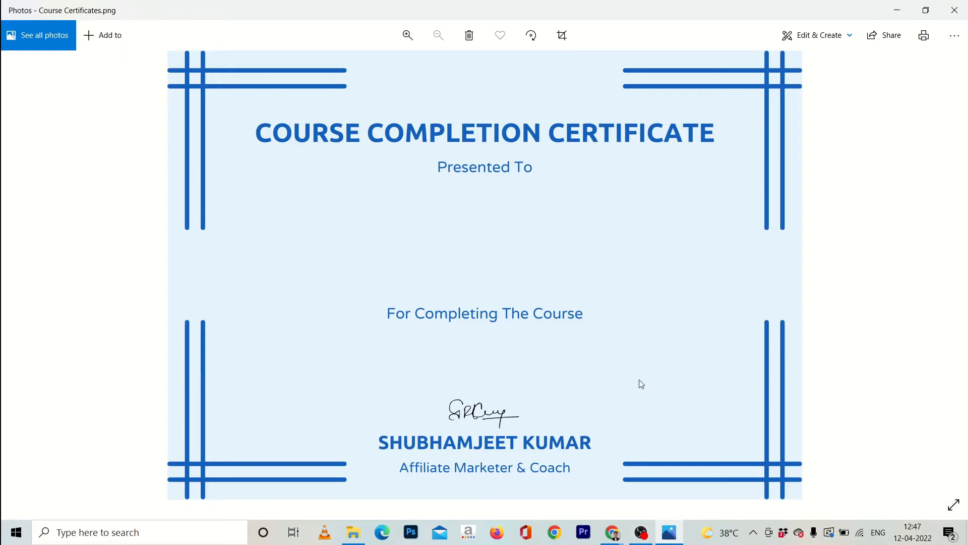
# Close the Photos preview and Canva's download notice, then switch to the WordPress browser window
pyautogui.click(896, 12)
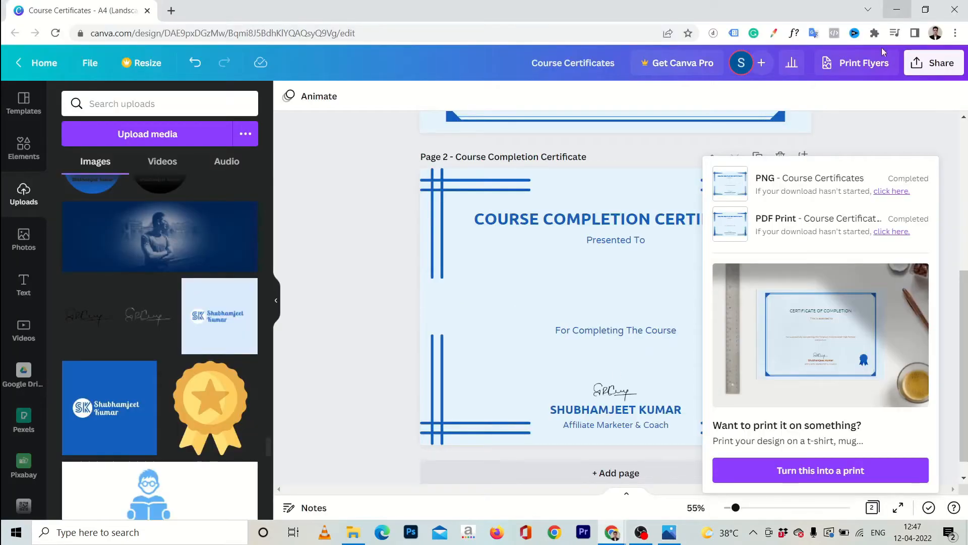
pyautogui.click(325, 160)
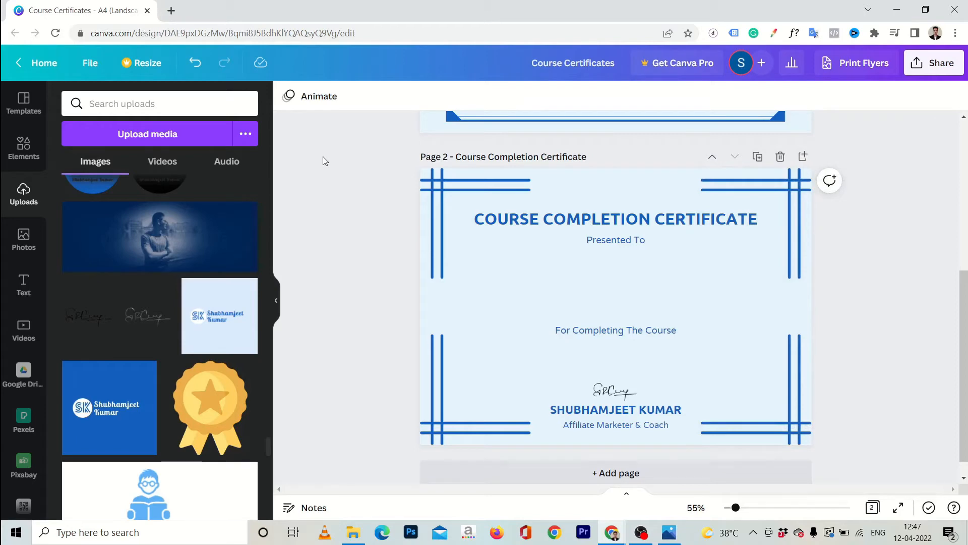
pyautogui.hotkey('alt', 'Tab')
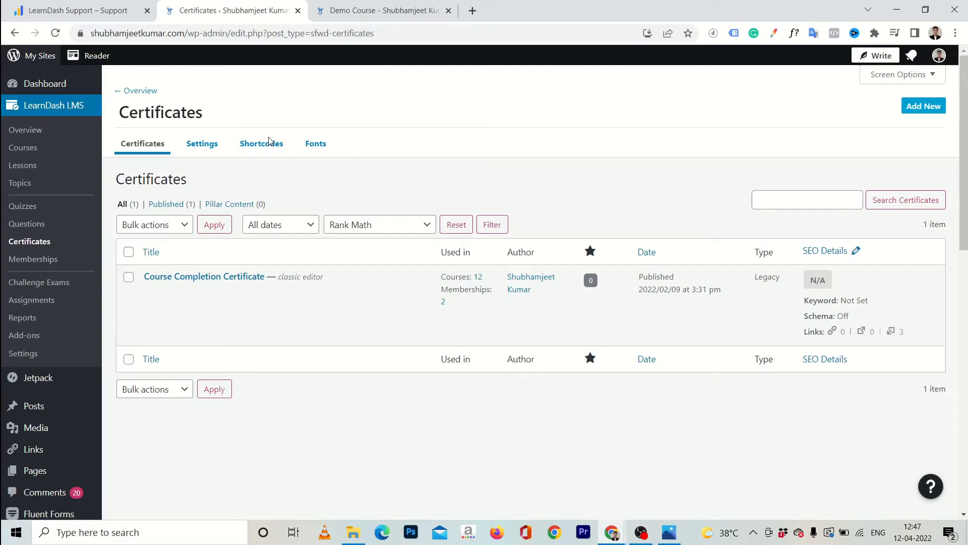
# Create a new LearnDash certificate titled 'Demo Course'
pyautogui.click(36, 242)
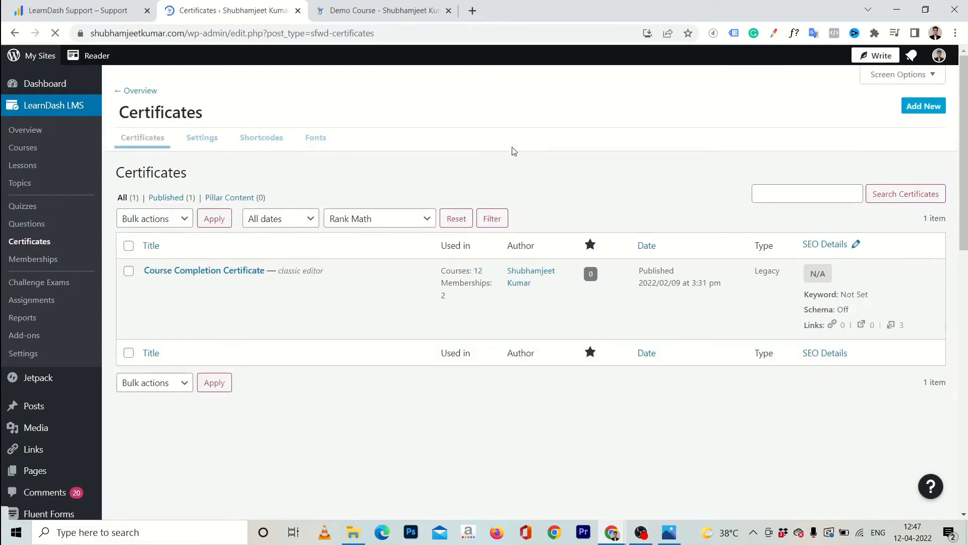
pyautogui.click(927, 104)
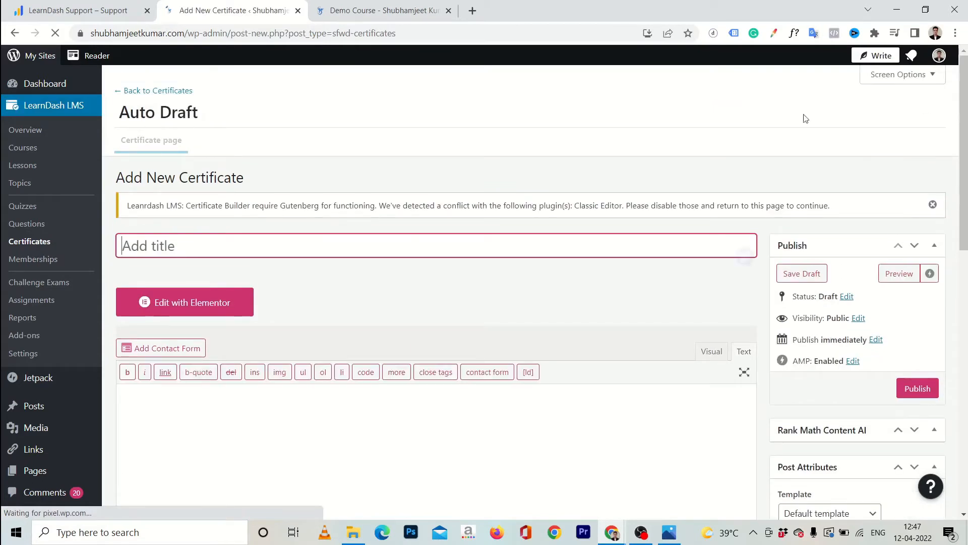
pyautogui.write('Demo Course')
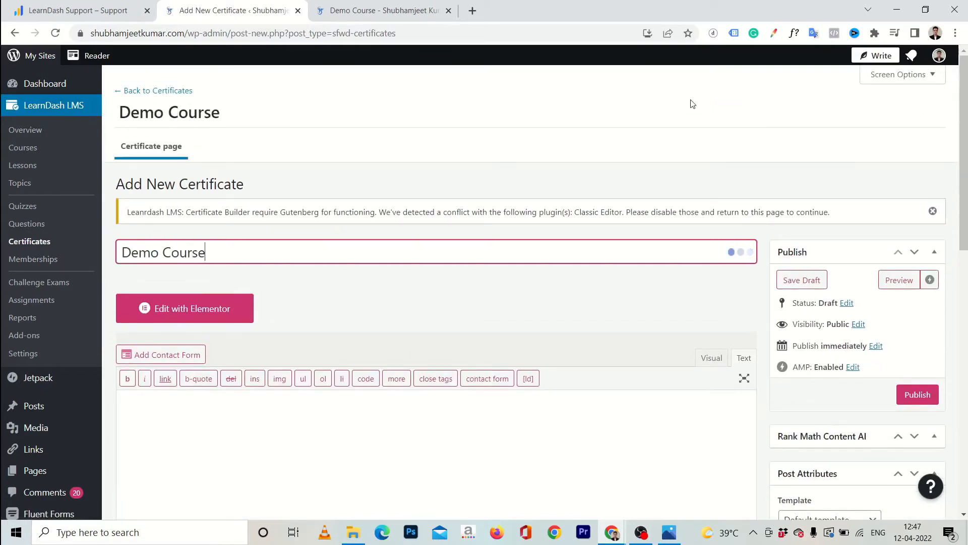
pyautogui.scroll(-5, 644, 275)
pyautogui.scroll(-2, 643, 273)
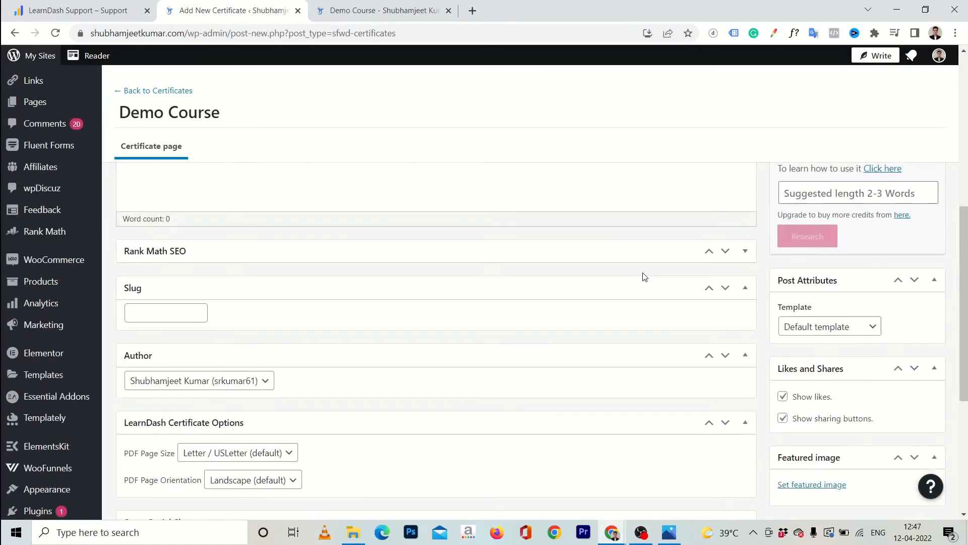
# Upload Course Certificates.png and set it as the certificate's featured image
pyautogui.click(812, 485)
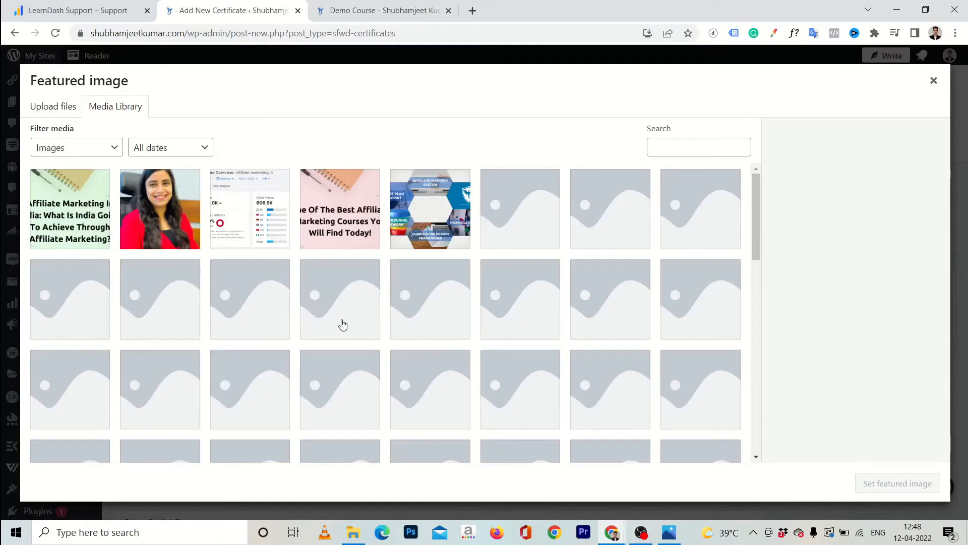
pyautogui.click(65, 105)
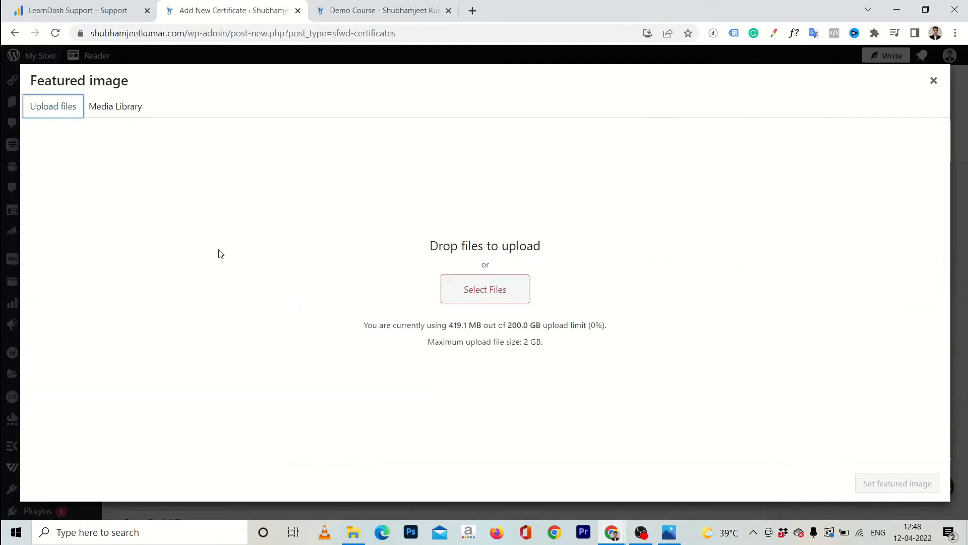
pyautogui.click(500, 302)
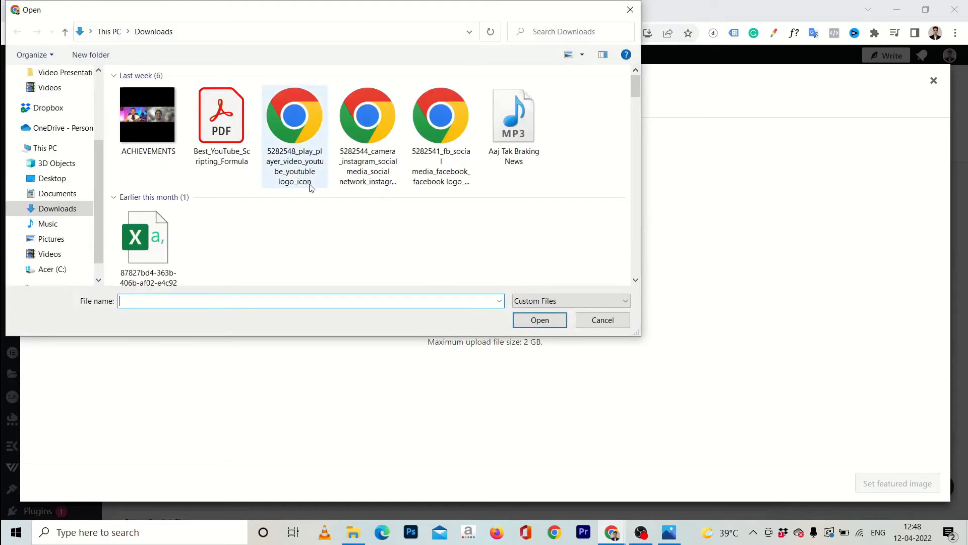
pyautogui.doubleClick(148, 124)
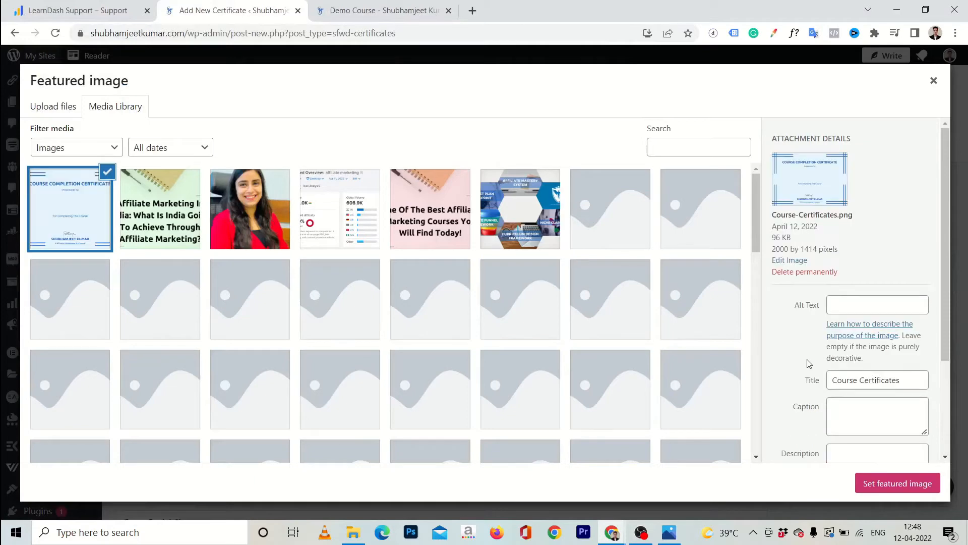
pyautogui.click(887, 495)
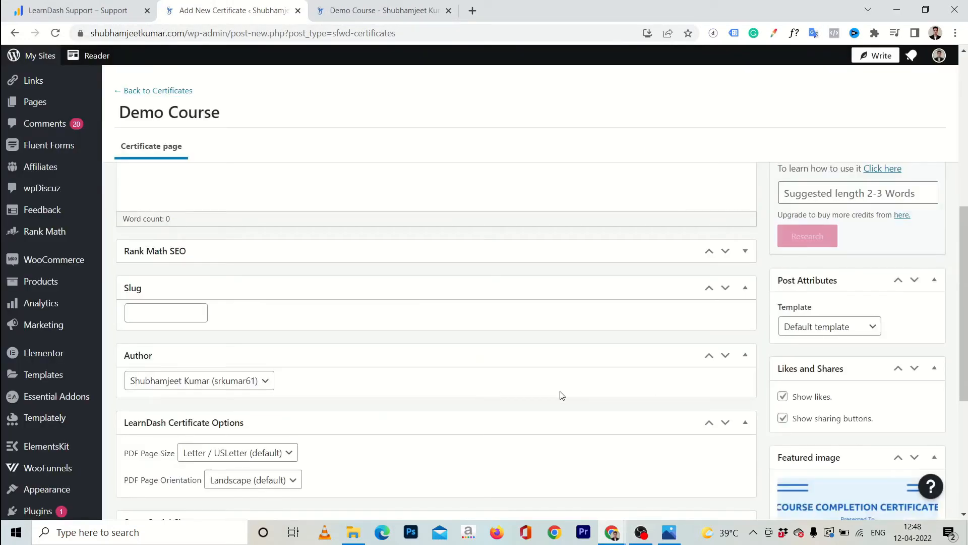
# Switch the Demo Course certificate editor to the Visual tab and check the featured image box
pyautogui.scroll(-5, 563, 395)
pyautogui.scroll(10, 562, 395)
pyautogui.scroll(2, 563, 395)
pyautogui.scroll(-3, 560, 392)
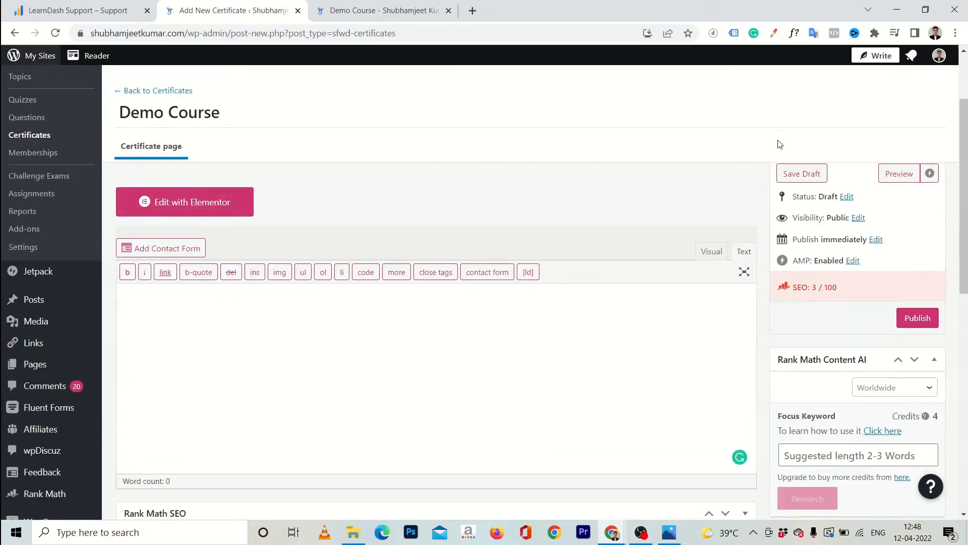
pyautogui.click(712, 251)
pyautogui.scroll(-3, 434, 283)
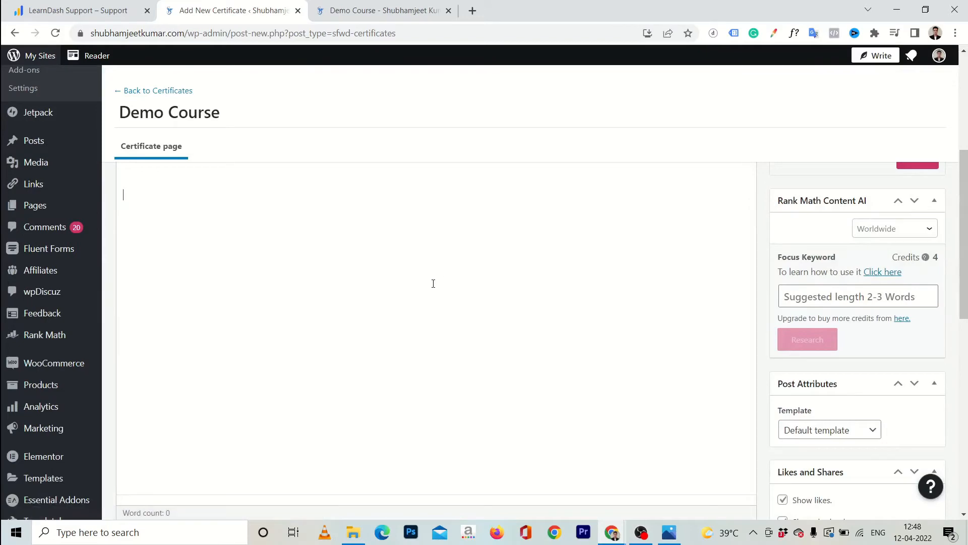
pyautogui.scroll(5, 419, 286)
pyautogui.scroll(-12, 616, 277)
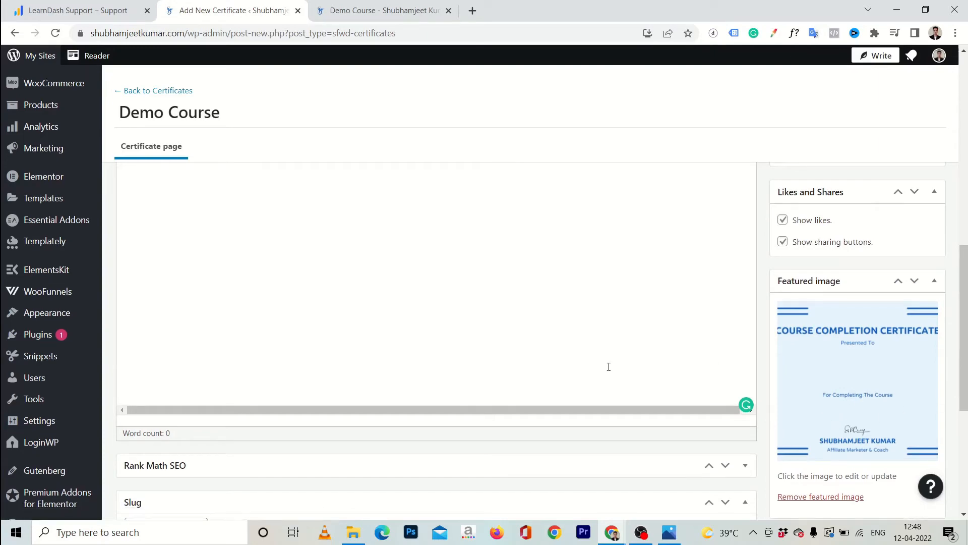
pyautogui.scroll(11, 609, 367)
pyautogui.scroll(-4, 536, 345)
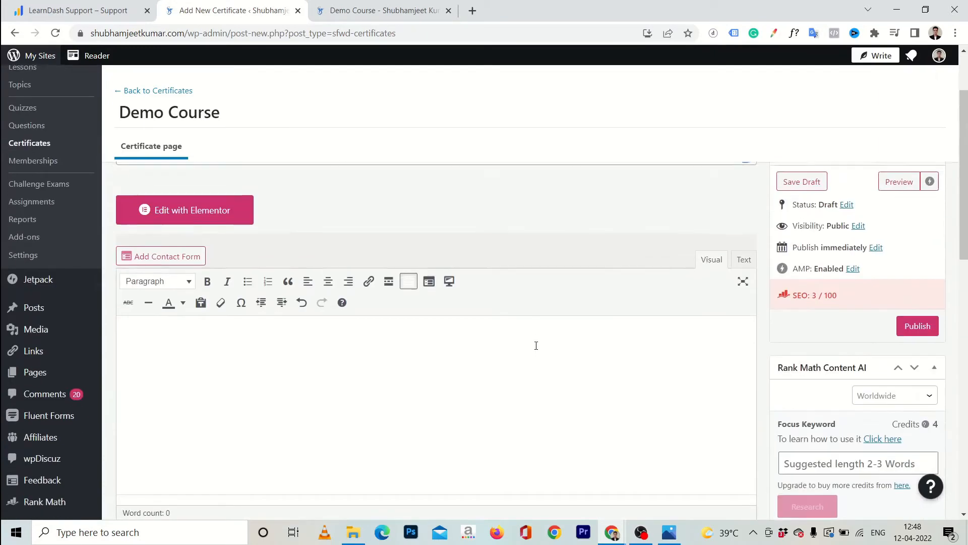
pyautogui.scroll(-7, 374, 356)
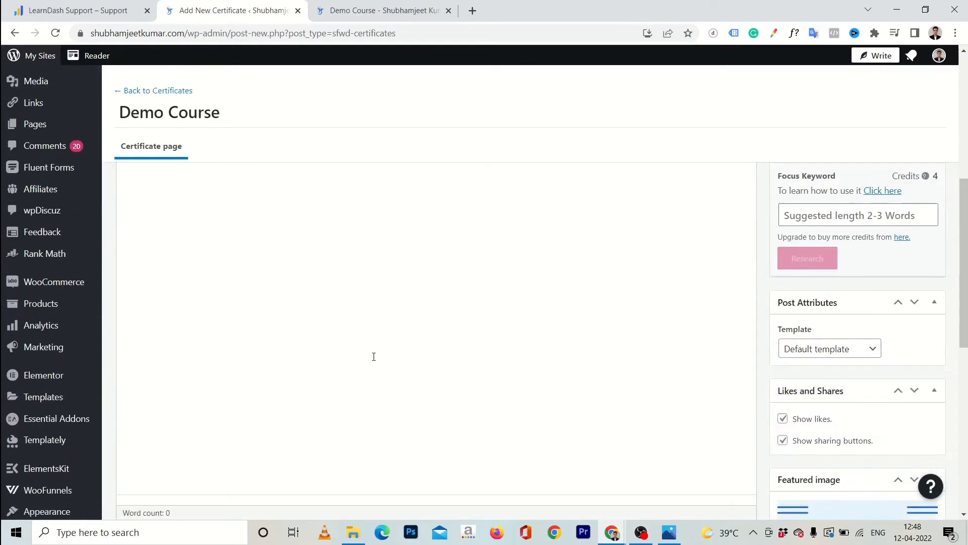
pyautogui.scroll(10, 373, 356)
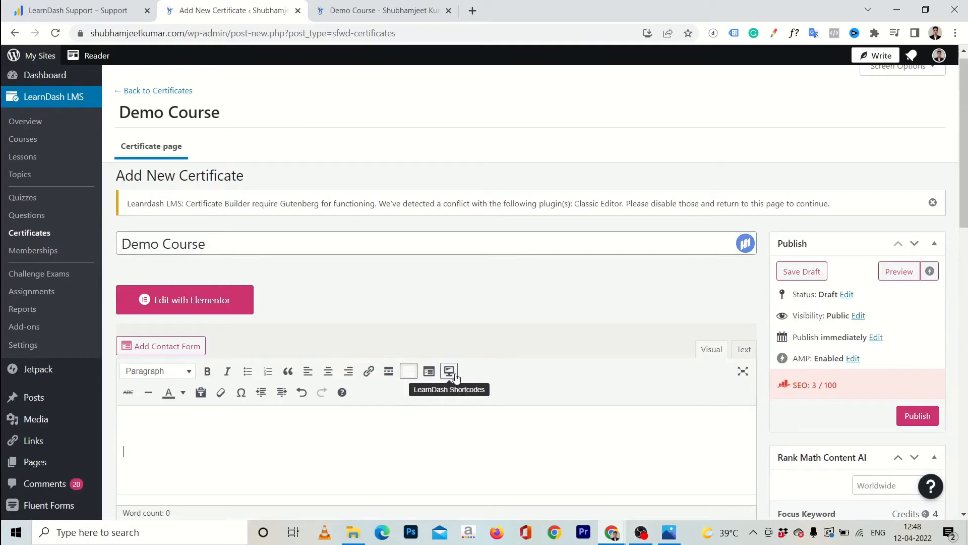
# Insert the usermeta first_name shortcode into the certificate body
pyautogui.click(456, 376)
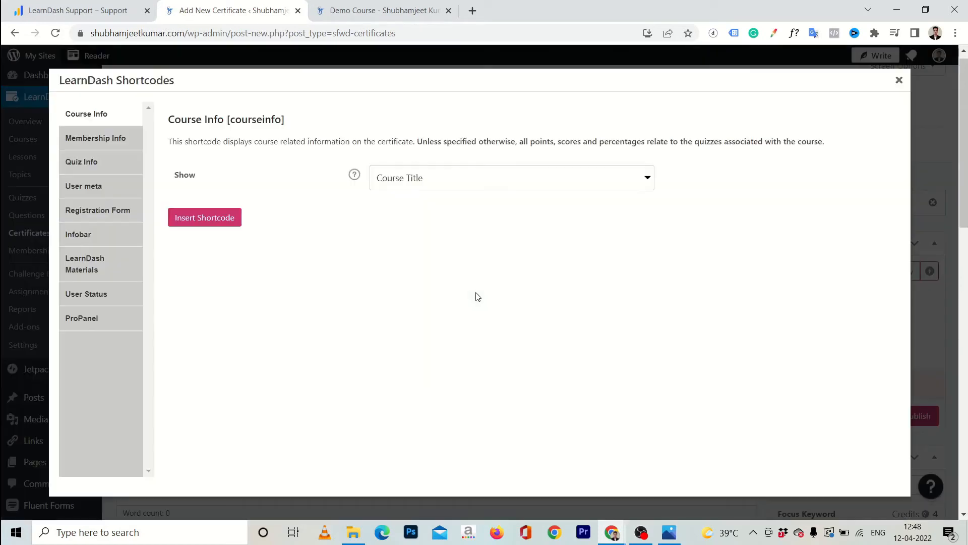
pyautogui.click(96, 138)
pyautogui.click(112, 185)
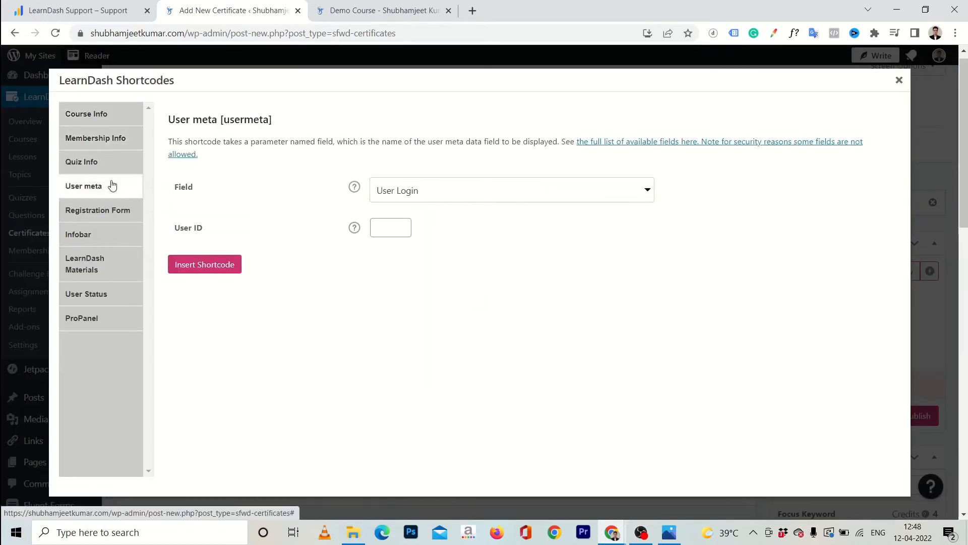
pyautogui.click(443, 189)
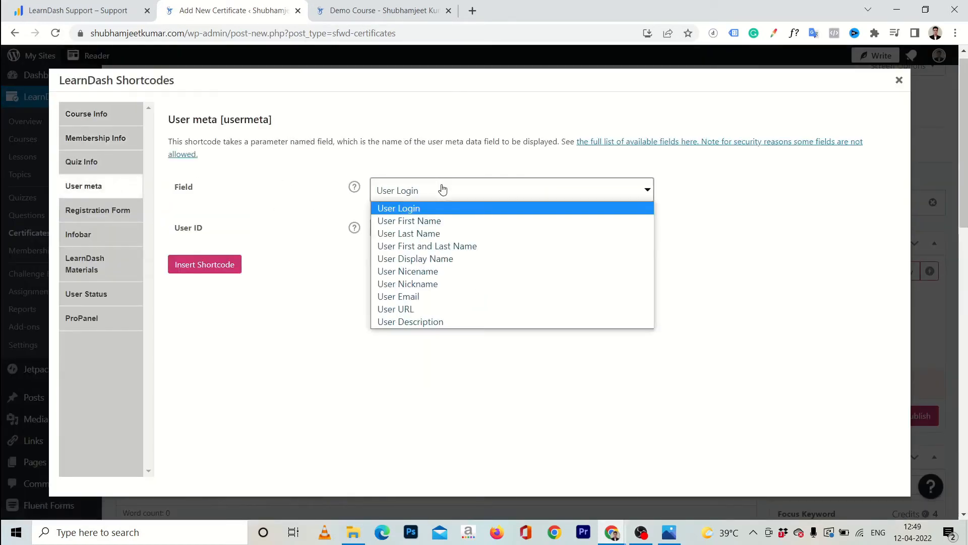
pyautogui.click(446, 224)
pyautogui.click(198, 272)
pyautogui.scroll(-2, 388, 346)
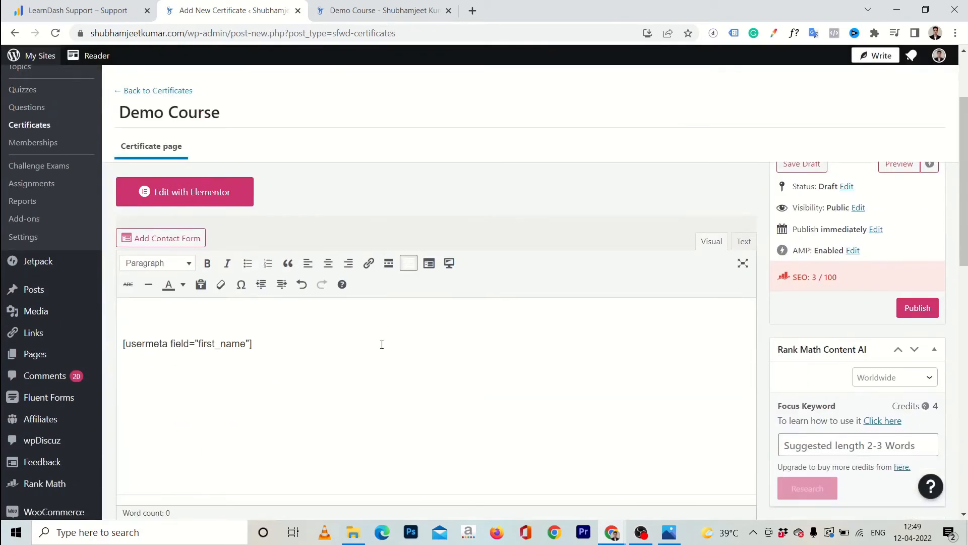
pyautogui.click(294, 344)
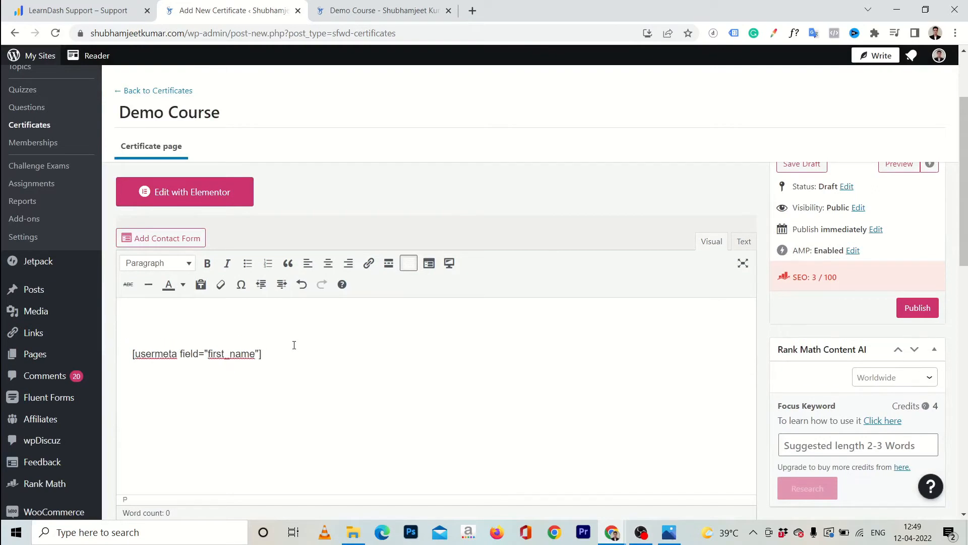
# Add the usermeta last_name shortcode after it and format the name line as Heading 1
pyautogui.click(449, 263)
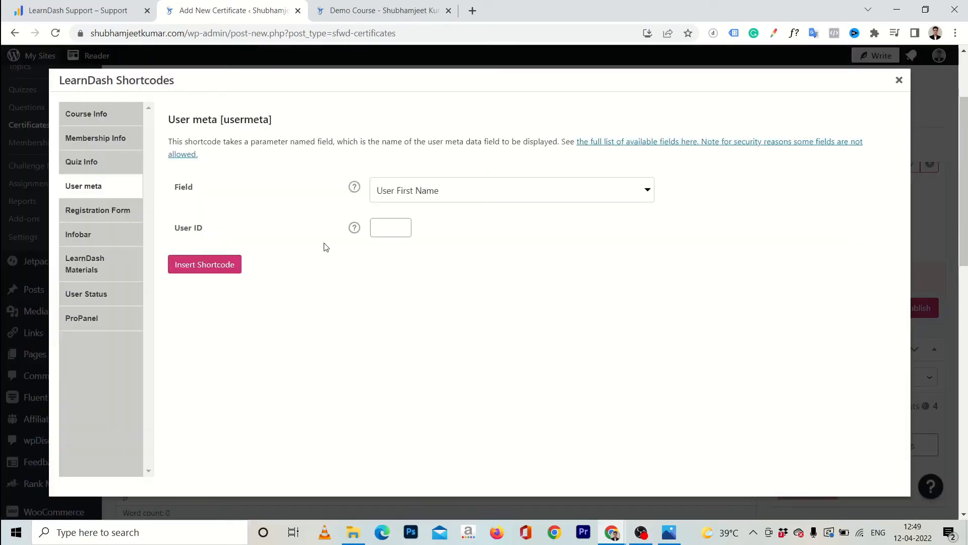
pyautogui.click(449, 190)
pyautogui.click(422, 233)
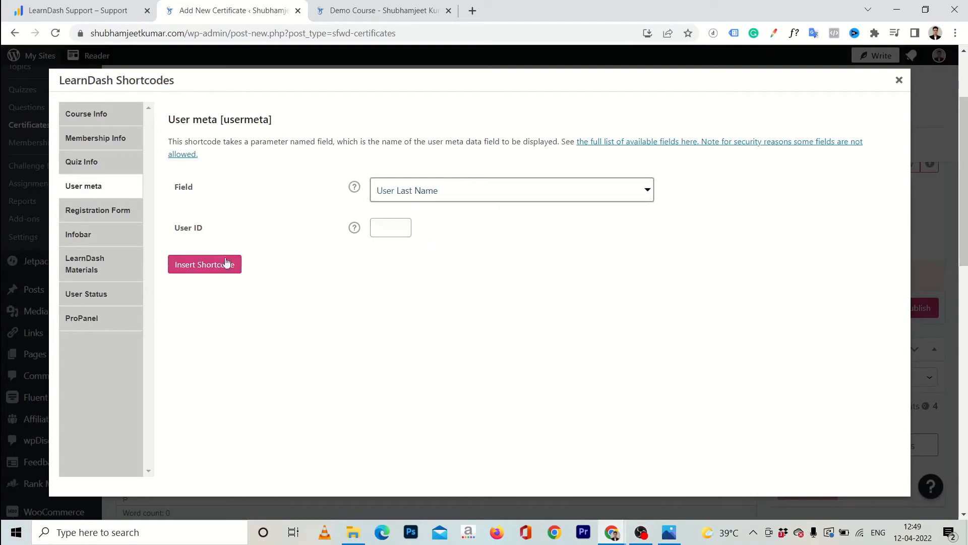
pyautogui.click(196, 265)
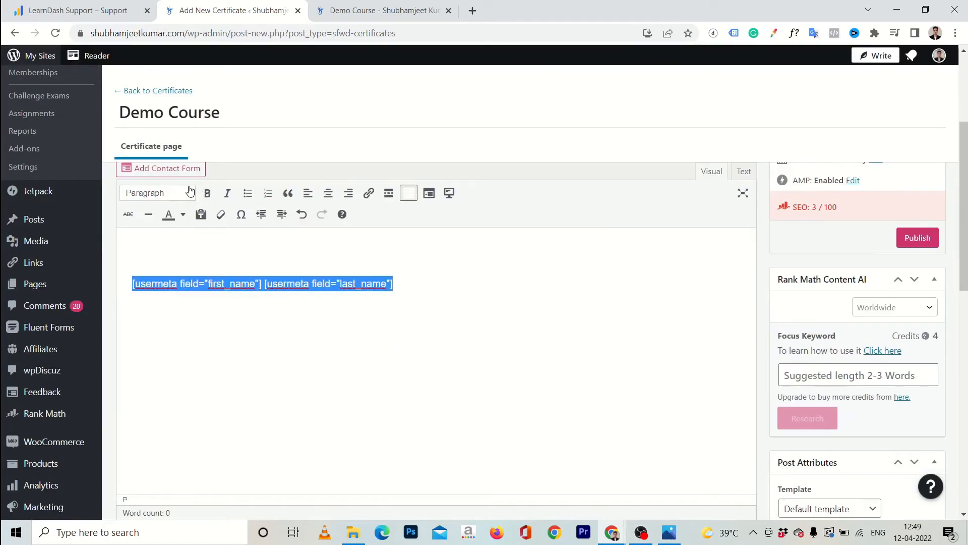
pyautogui.click(190, 191)
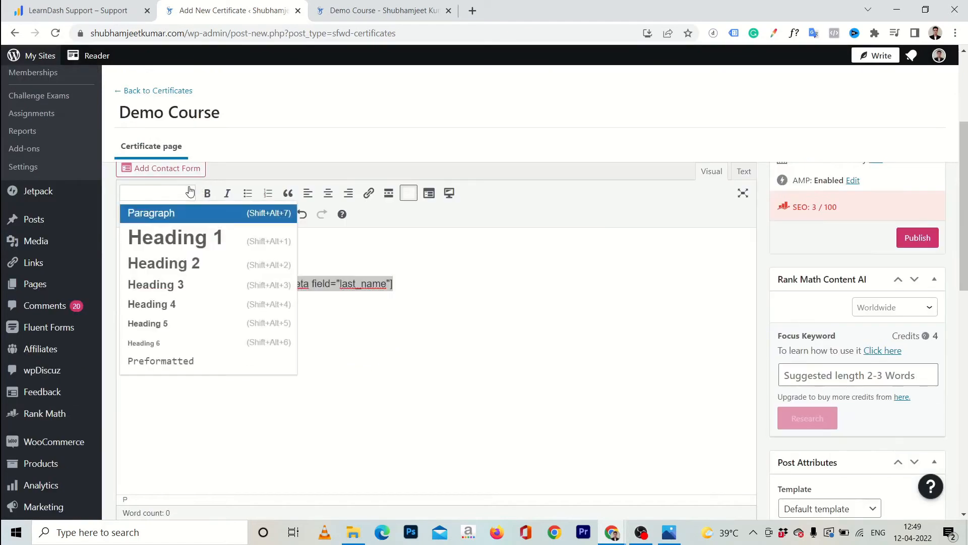
pyautogui.click(168, 251)
# Insert the courseinfo course_title shortcode below the name and publish the certificate
pyautogui.click(454, 321)
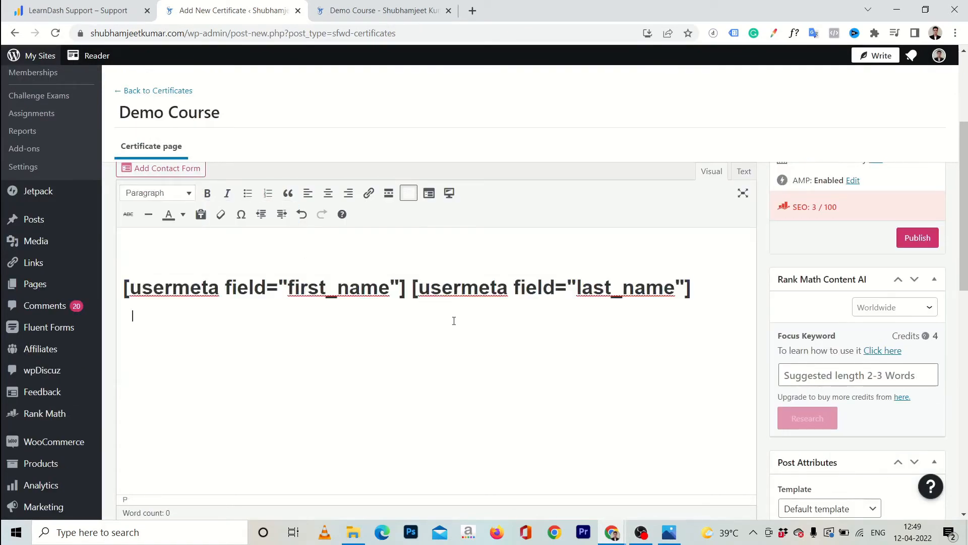
pyautogui.click(450, 193)
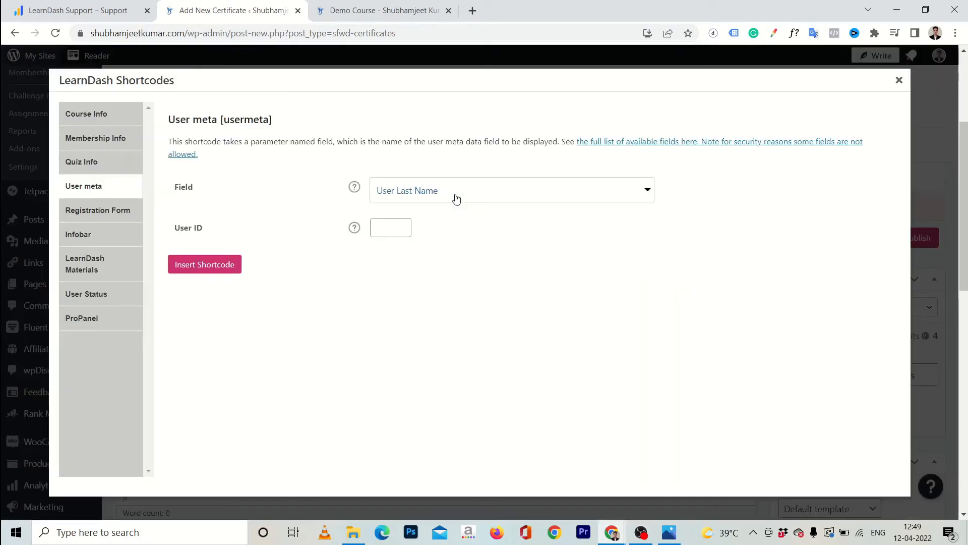
pyautogui.click(98, 117)
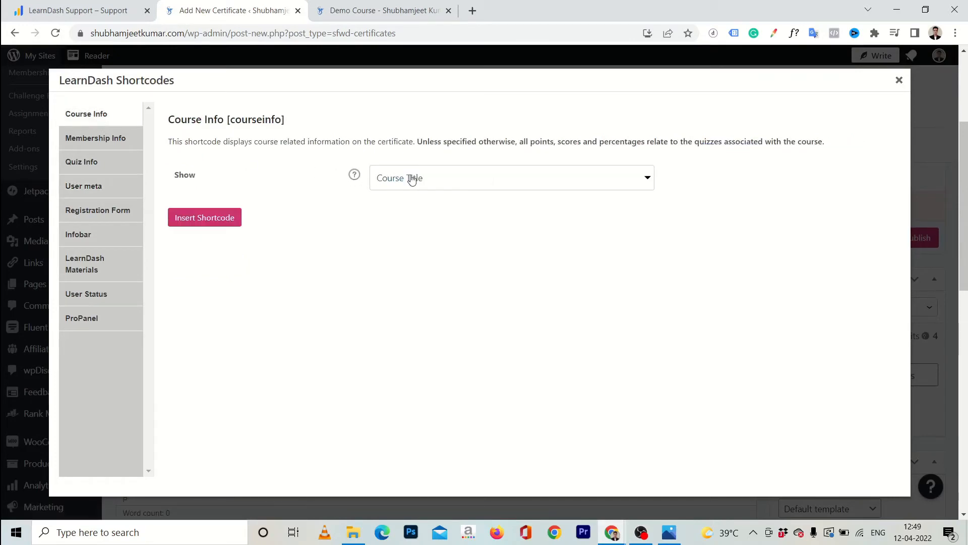
pyautogui.click(412, 178)
pyautogui.click(402, 196)
pyautogui.click(227, 216)
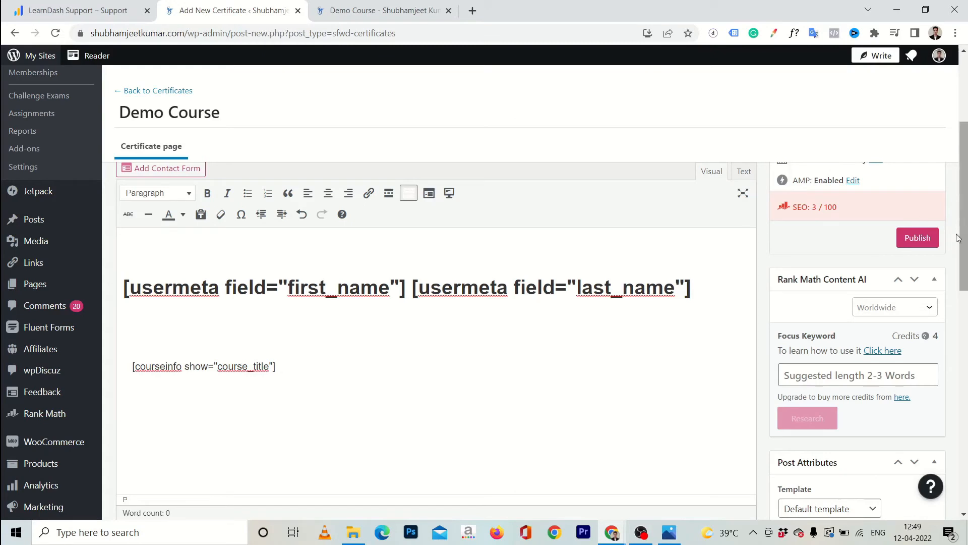
pyautogui.click(925, 241)
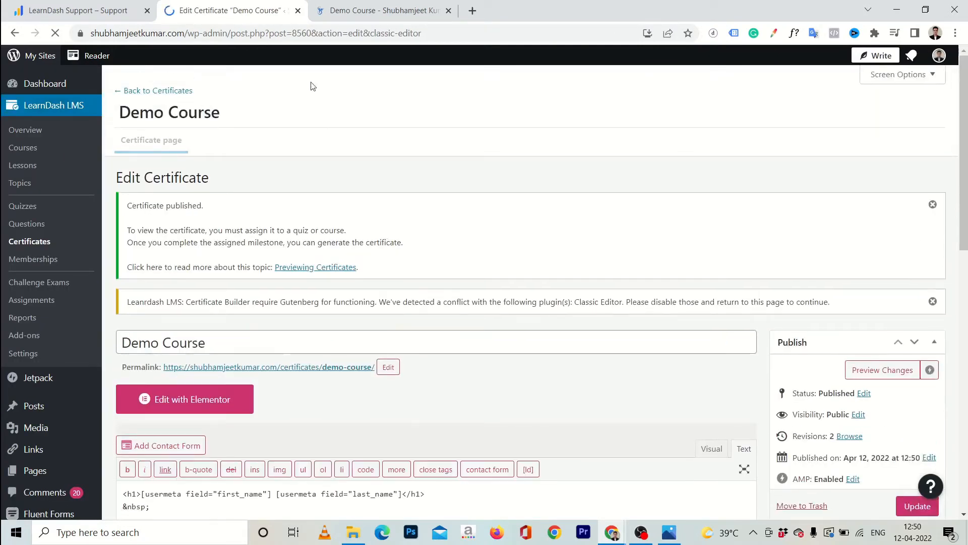
# Open Demo Course for editing from the LearnDash courses list
pyautogui.click(356, 14)
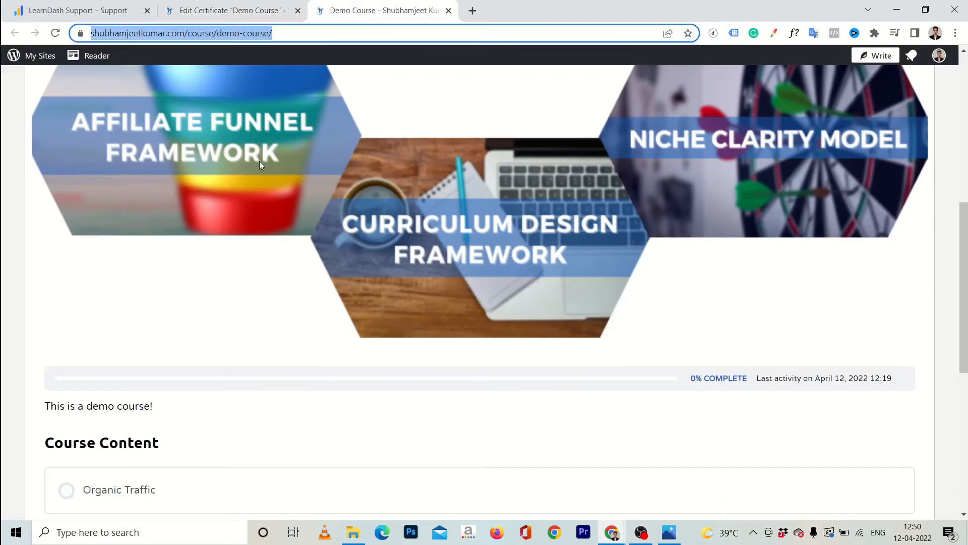
pyautogui.press('Return')
pyautogui.click(224, 12)
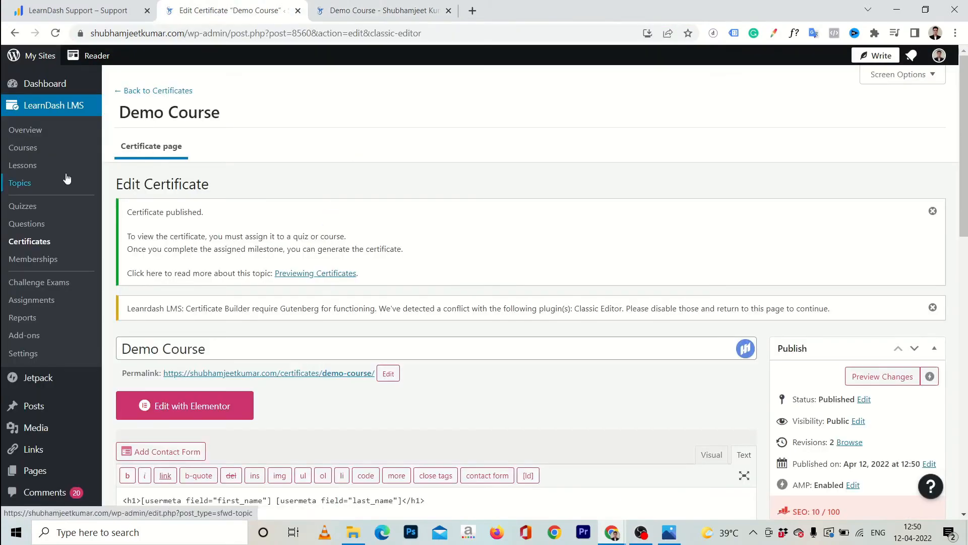
pyautogui.click(20, 150)
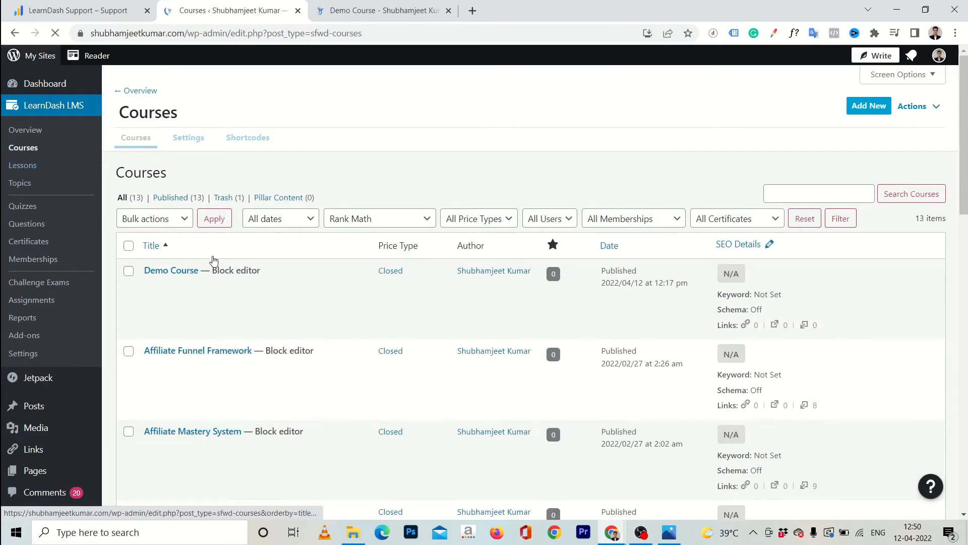
pyautogui.click(177, 293)
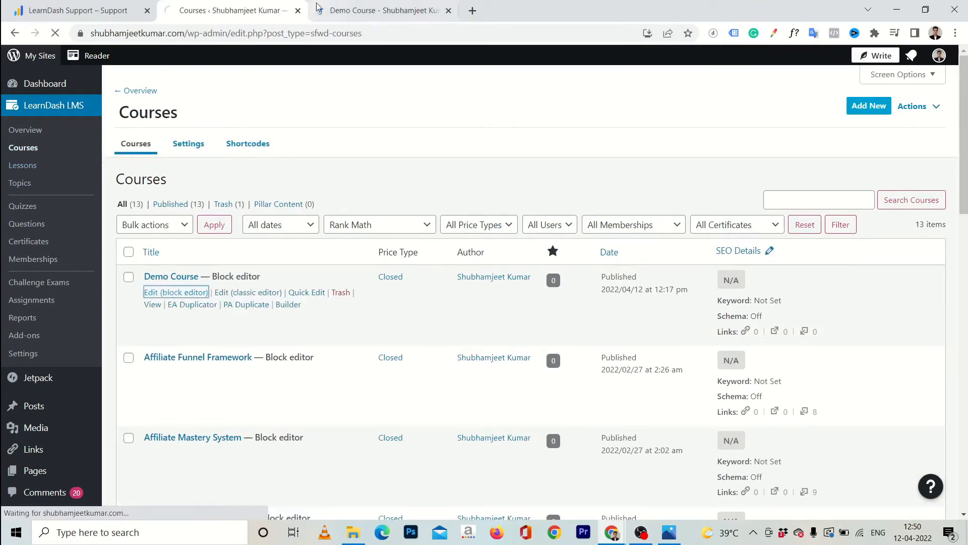
pyautogui.click(343, 11)
pyautogui.click(240, 10)
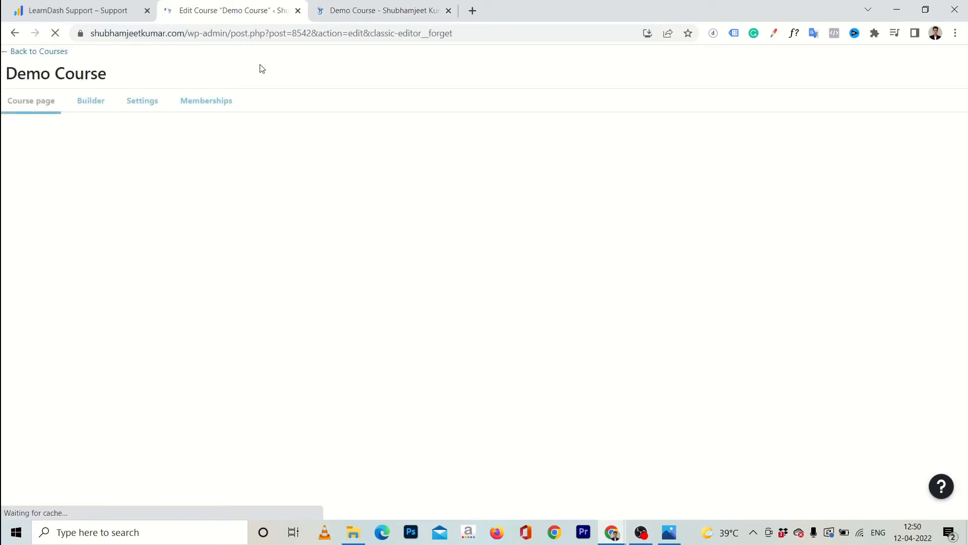
# Choose the Demo Course certificate in the course settings and update the course
pyautogui.click(161, 110)
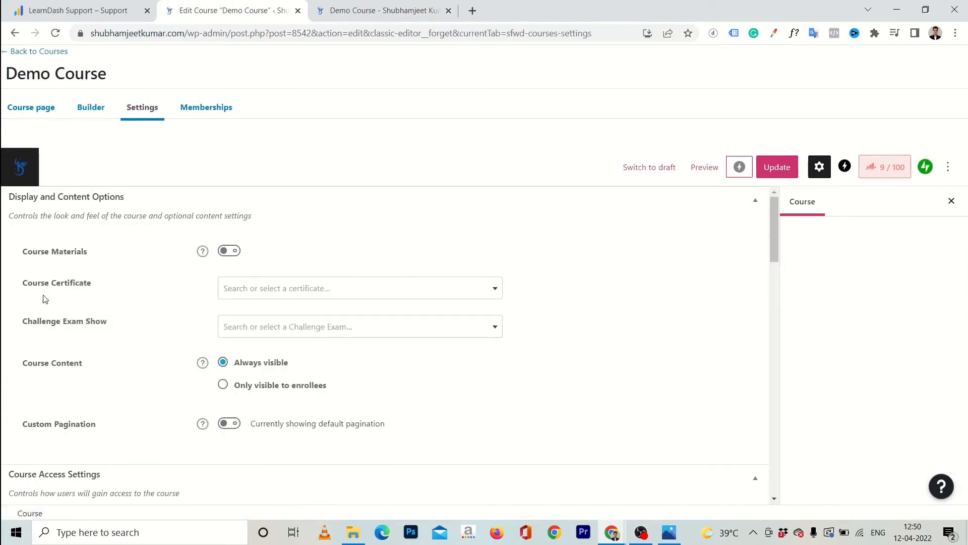
pyautogui.click(290, 291)
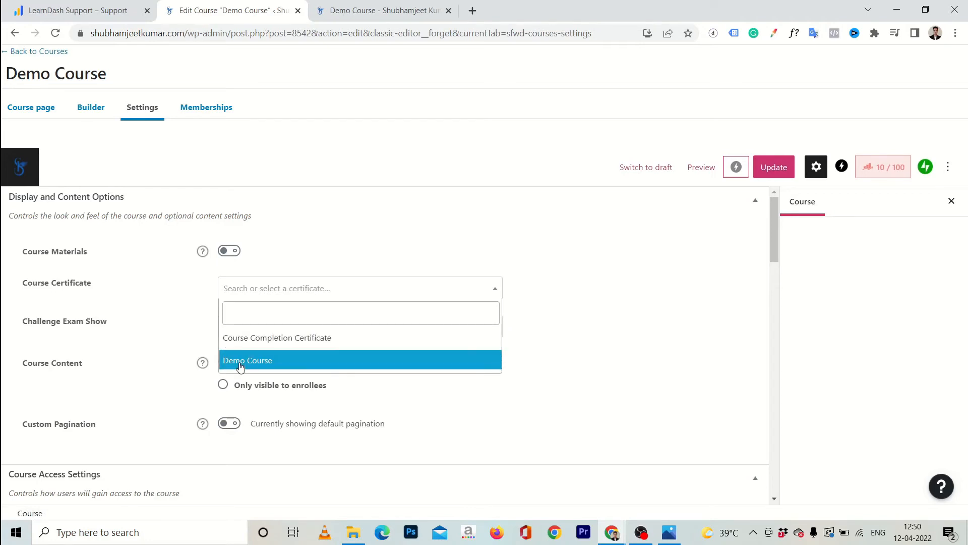
pyautogui.click(266, 363)
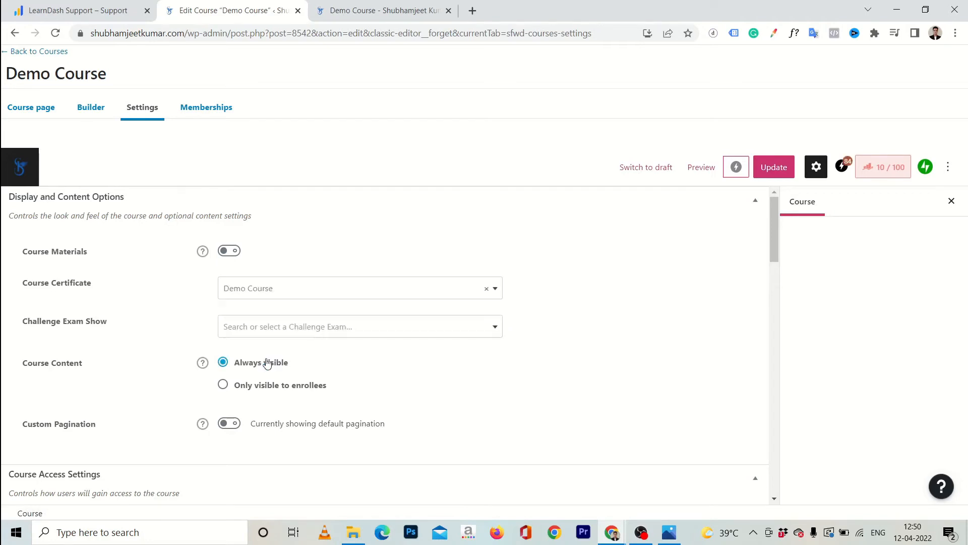
pyautogui.click(772, 167)
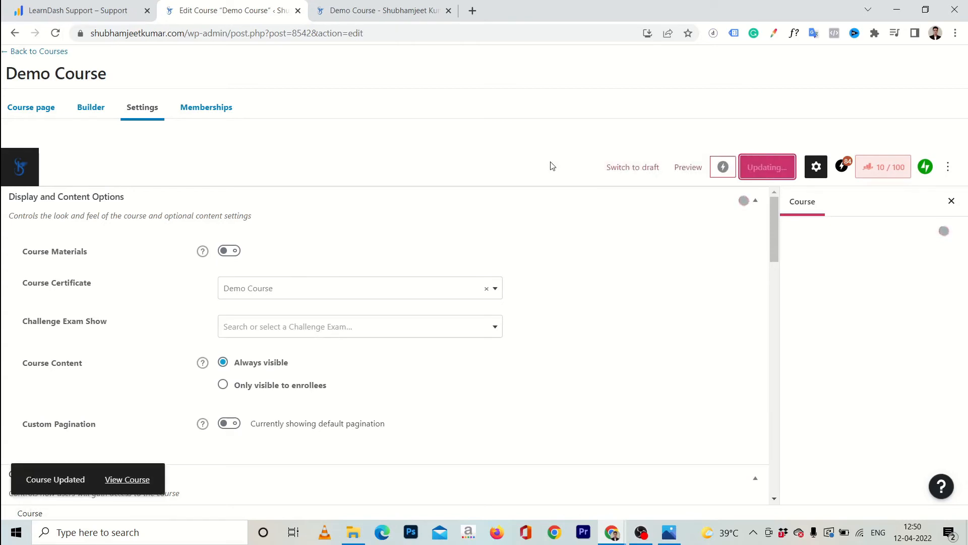
pyautogui.click(352, 11)
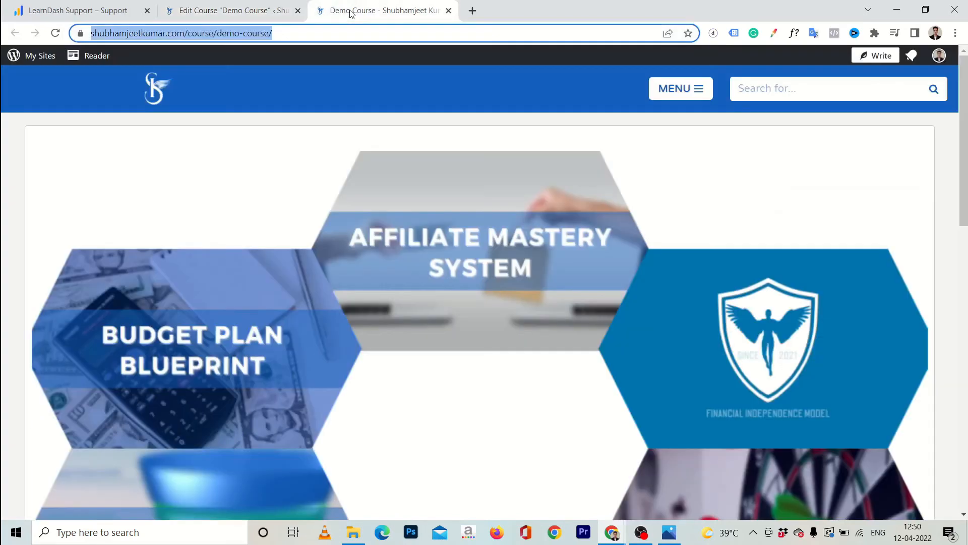
# Open the Organic Traffic lesson and mark it complete
pyautogui.press('Return')
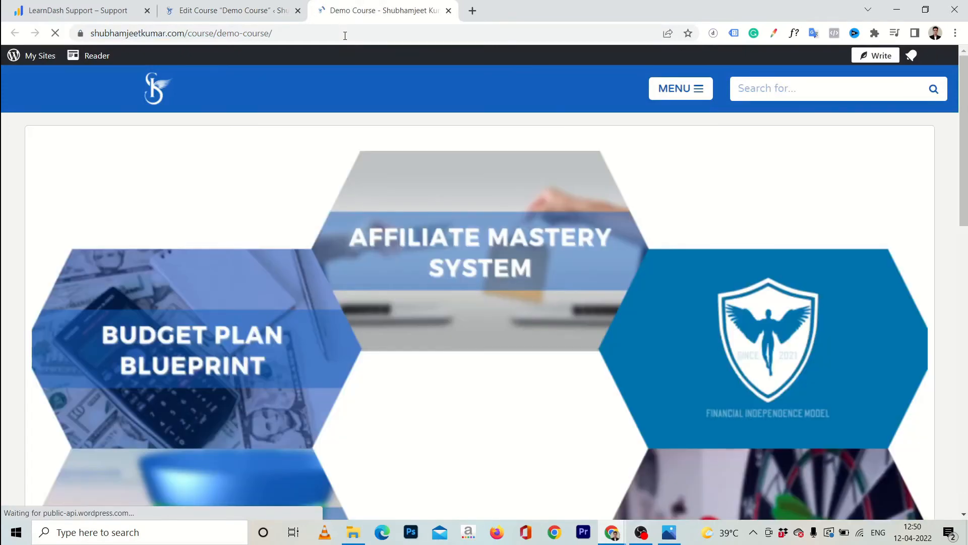
pyautogui.scroll(-10, 246, 168)
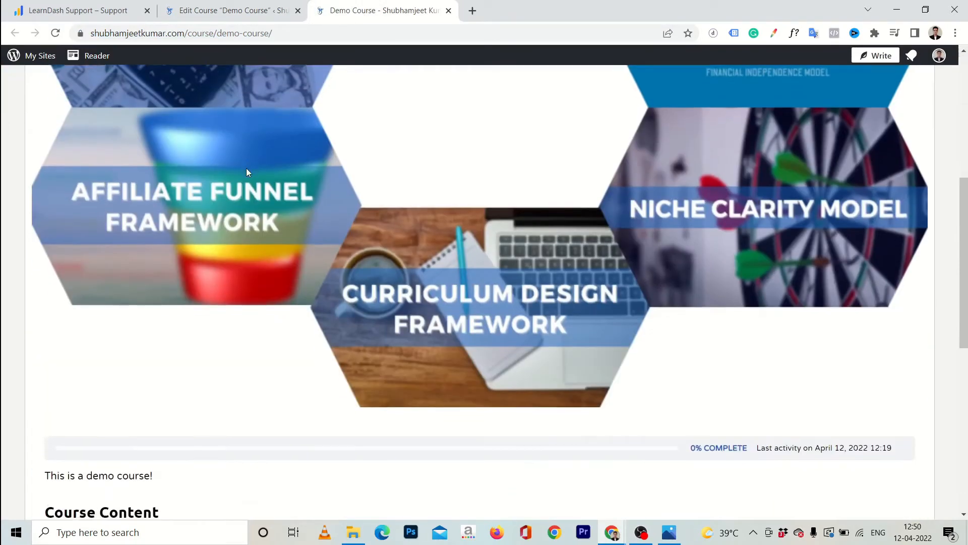
pyautogui.click(116, 247)
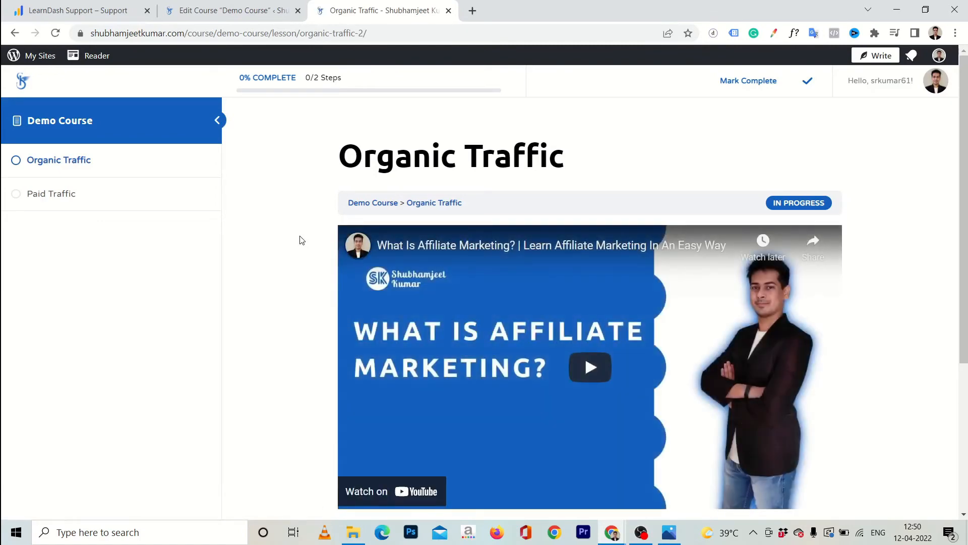
pyautogui.scroll(-4, 302, 240)
pyautogui.click(594, 352)
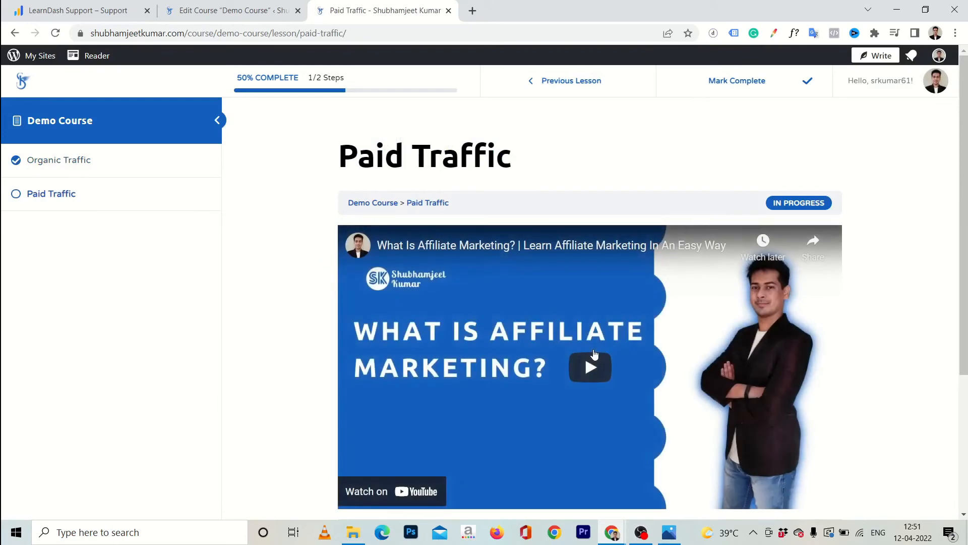
# Mark the Paid Traffic lesson complete and download the earned certificate
pyautogui.scroll(-1, 275, 271)
pyautogui.scroll(-3, 275, 271)
pyautogui.click(575, 347)
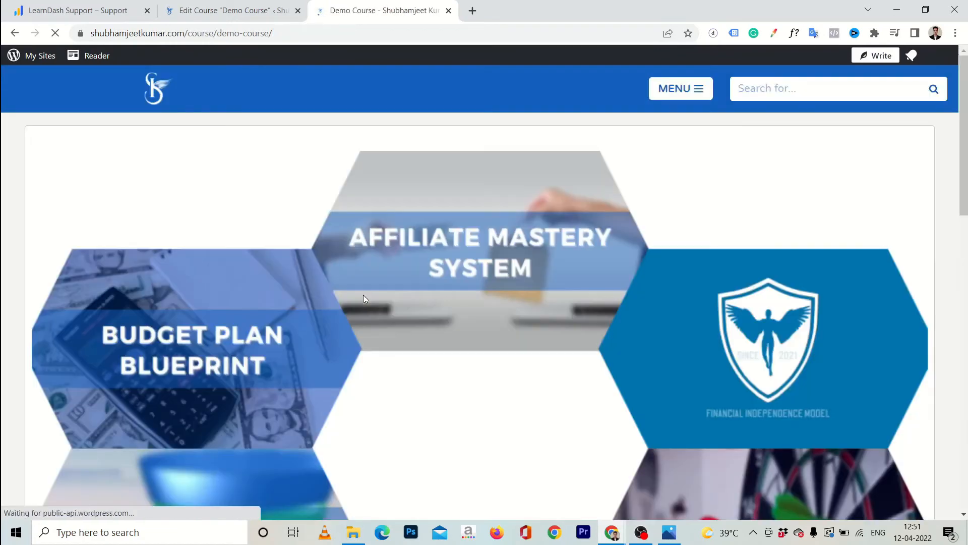
pyautogui.scroll(-6, 363, 295)
pyautogui.scroll(-5, 364, 298)
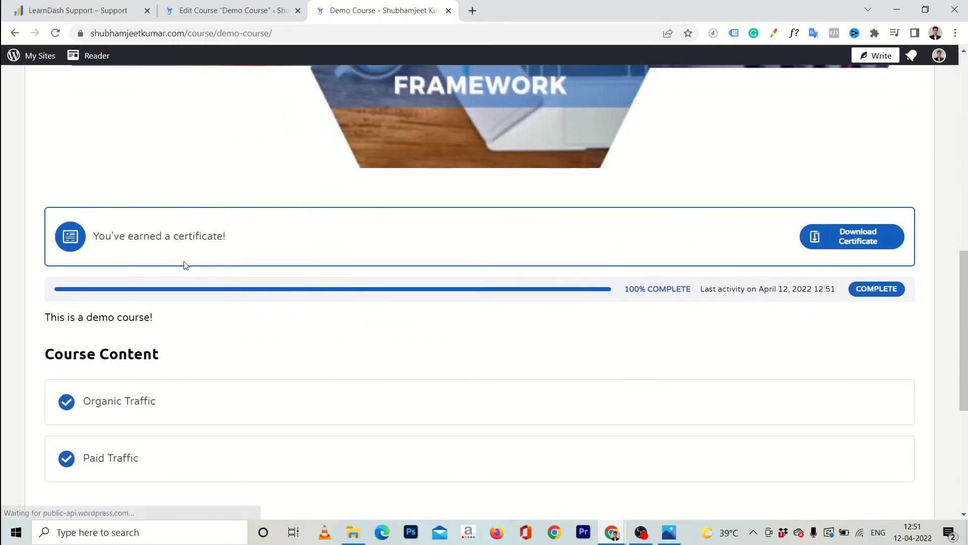
pyautogui.moveTo(93, 237); pyautogui.dragTo(247, 244)
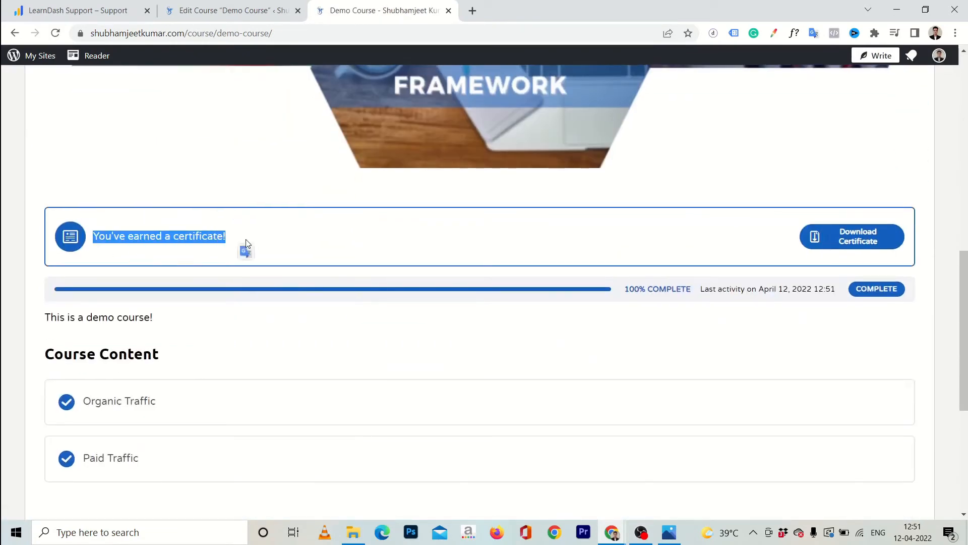
pyautogui.click(875, 235)
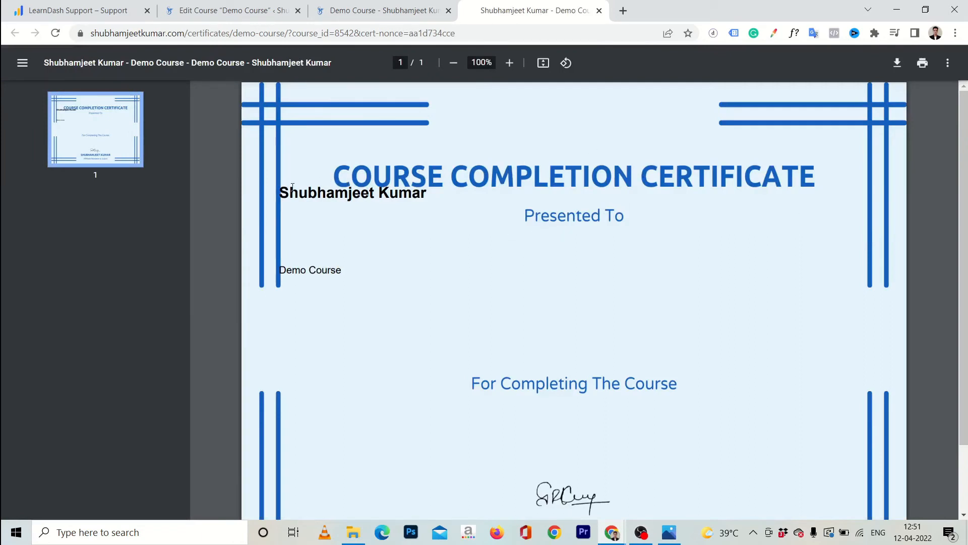
# Review the learner name and course title on the certificate PDF, then return to Edit Course
pyautogui.moveTo(282, 190); pyautogui.dragTo(421, 196)
pyautogui.click(353, 273)
pyautogui.scroll(-1, 374, 281)
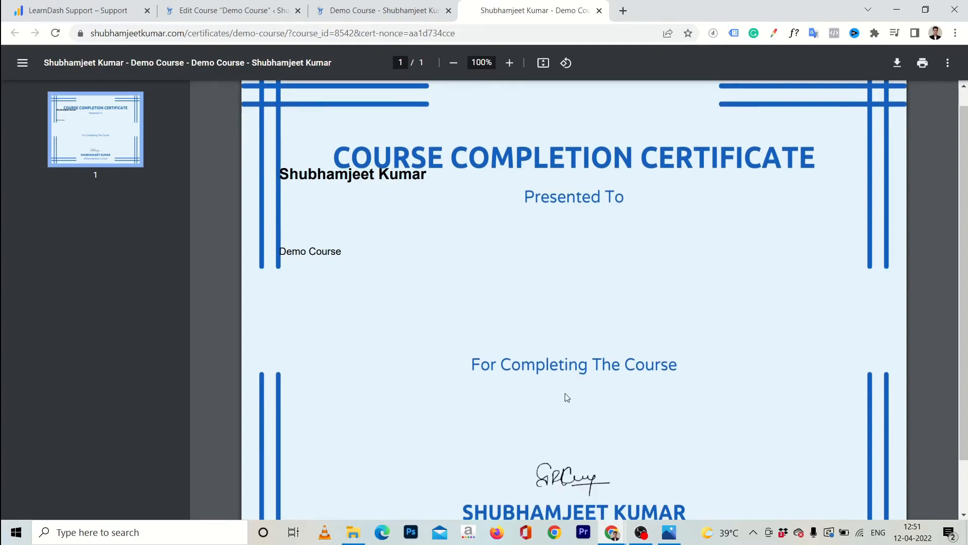
pyautogui.click(255, 10)
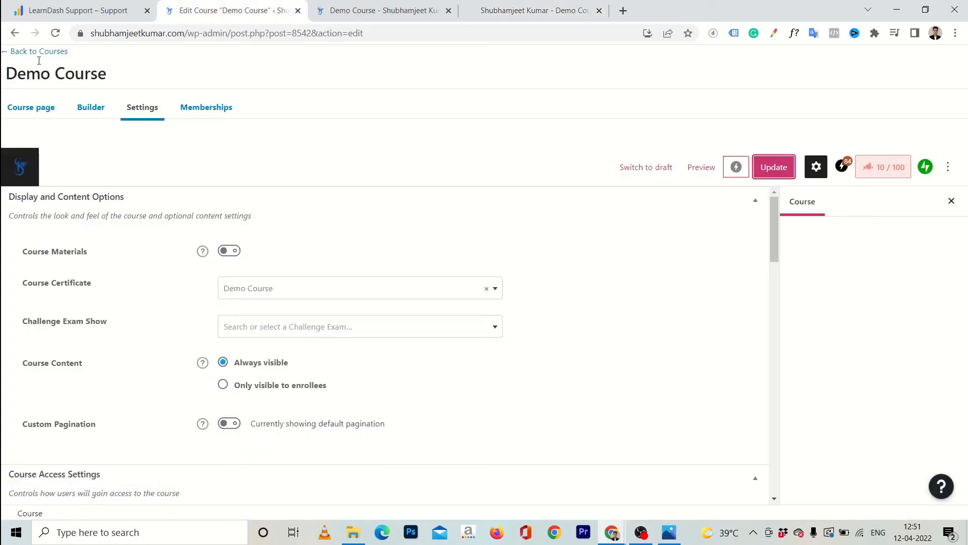
# Open the Demo Course certificate for editing from the LearnDash Certificates list
pyautogui.click(53, 51)
pyautogui.click(353, 11)
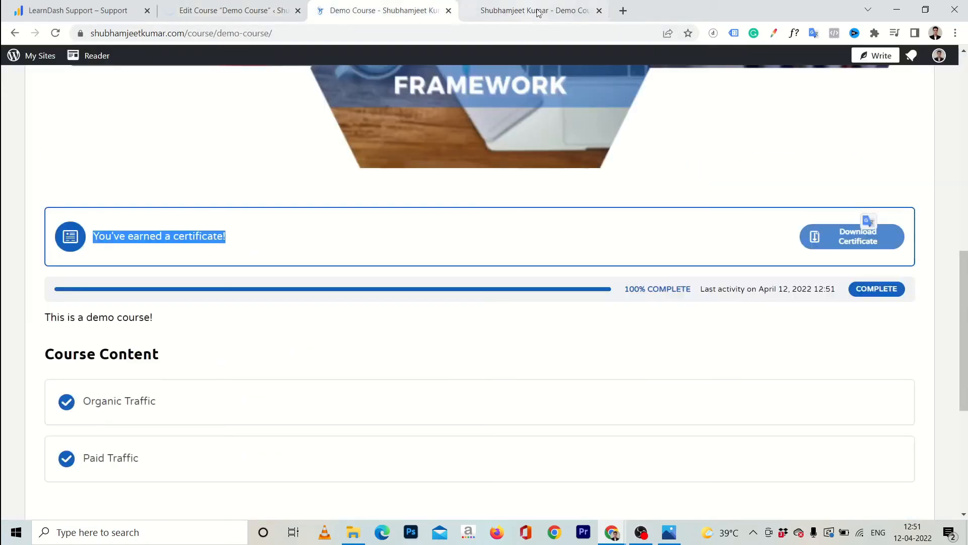
pyautogui.click(539, 11)
pyautogui.click(217, 10)
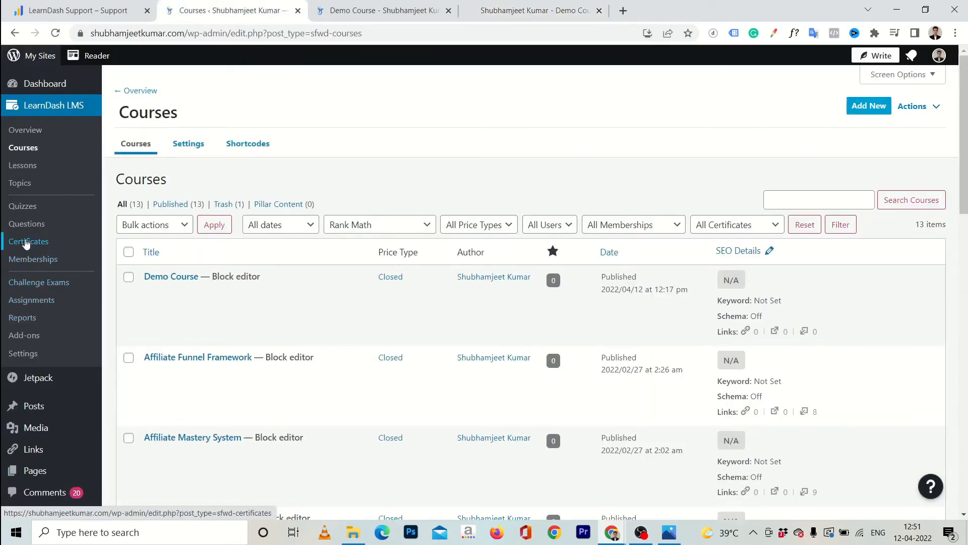
pyautogui.click(25, 243)
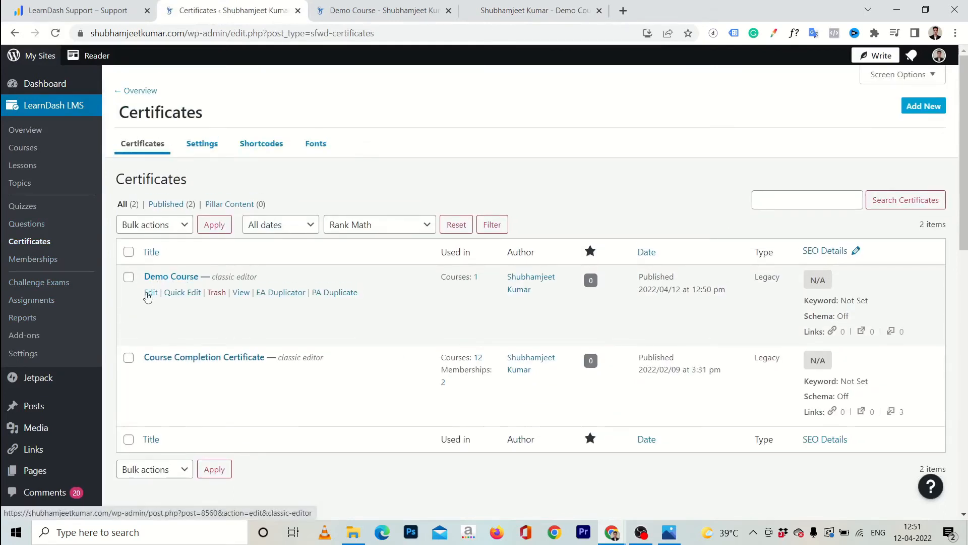
pyautogui.click(149, 295)
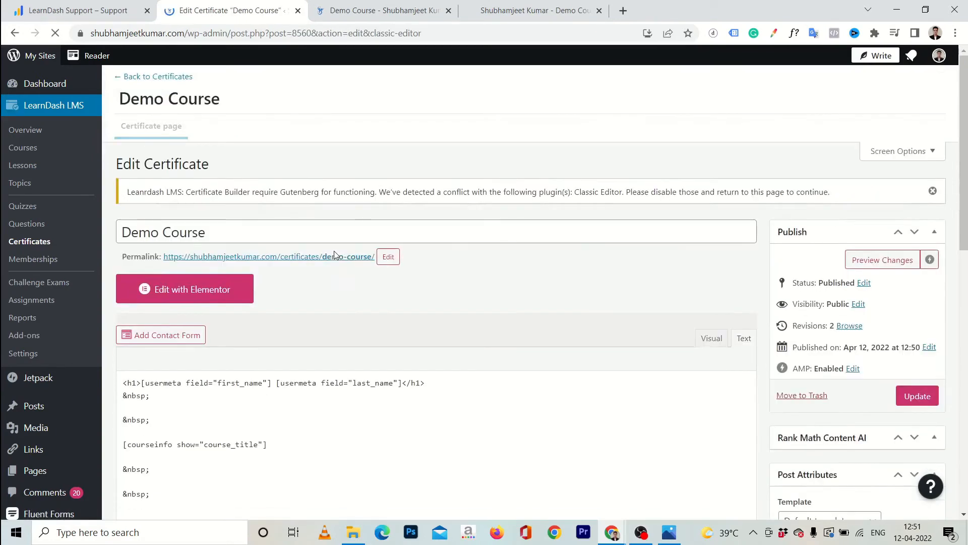
# Compare the PDF's small learner name and Demo Course title, then return to the certificate markup
pyautogui.click(492, 14)
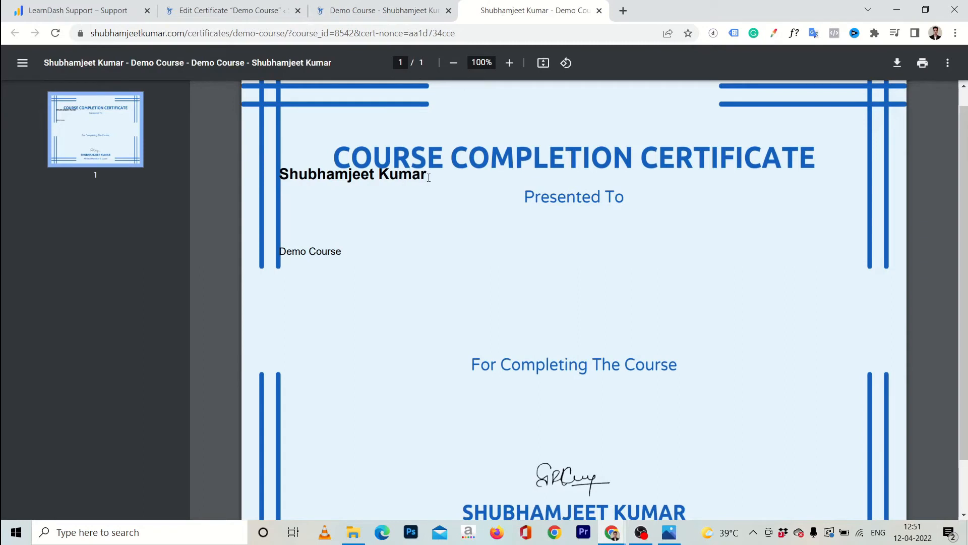
pyautogui.moveTo(427, 176); pyautogui.dragTo(279, 176)
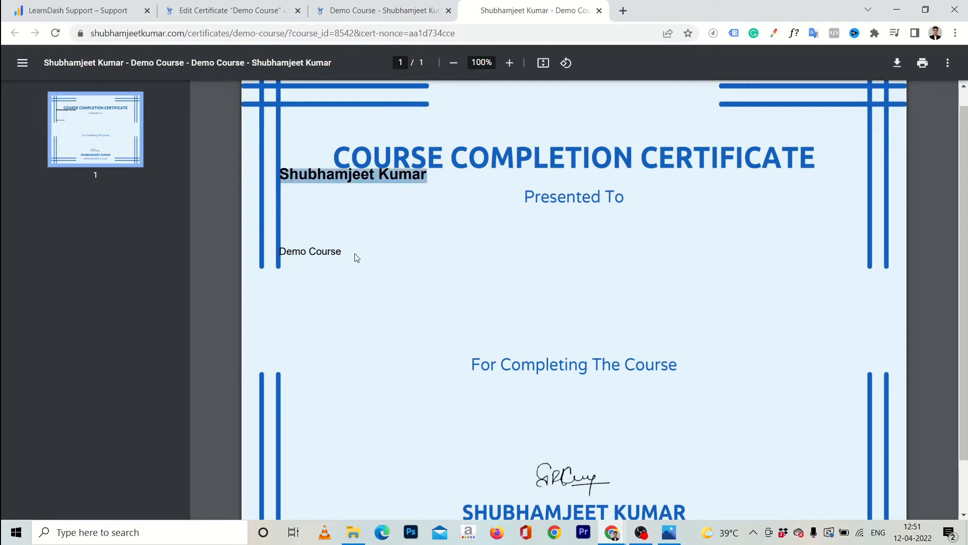
pyautogui.click(334, 259)
pyautogui.moveTo(334, 259); pyautogui.dragTo(286, 255)
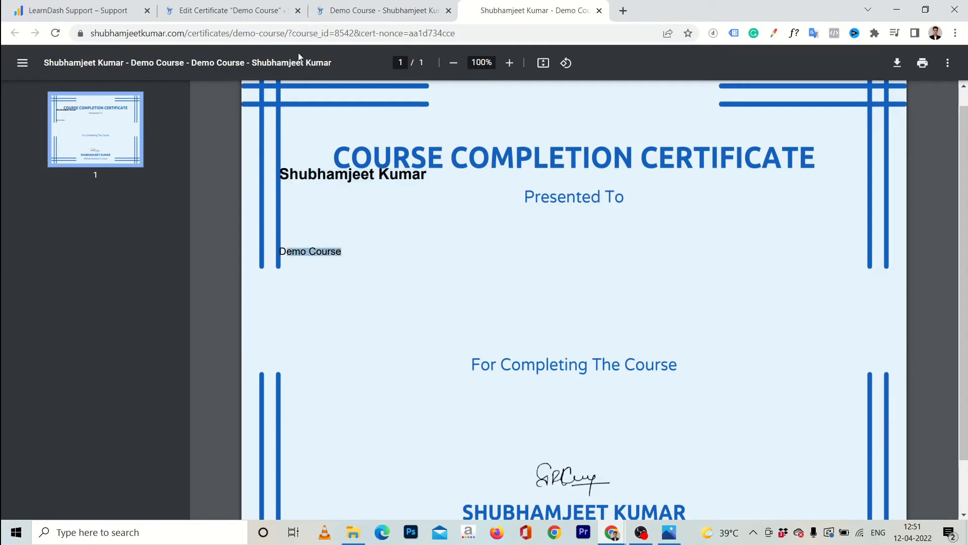
pyautogui.click(354, 9)
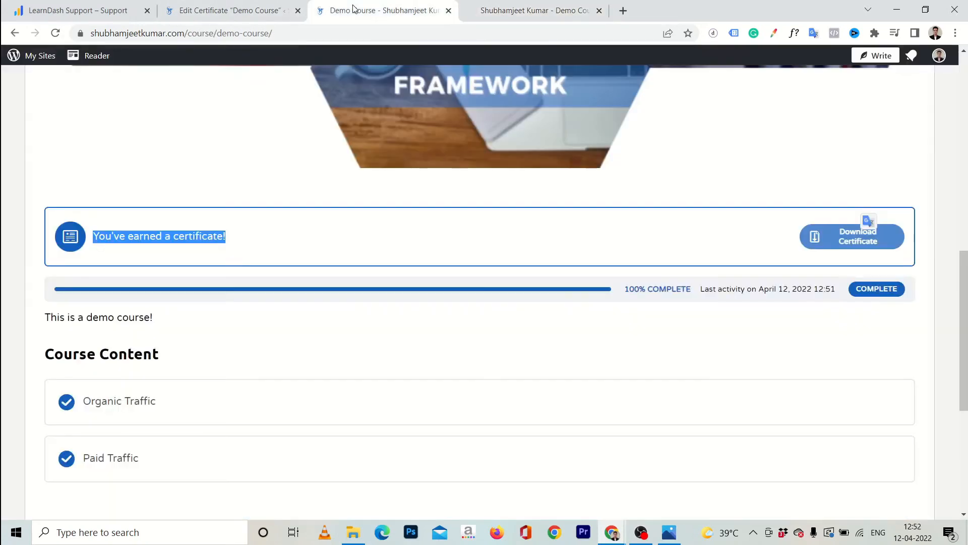
pyautogui.click(254, 11)
pyautogui.scroll(-2, 222, 311)
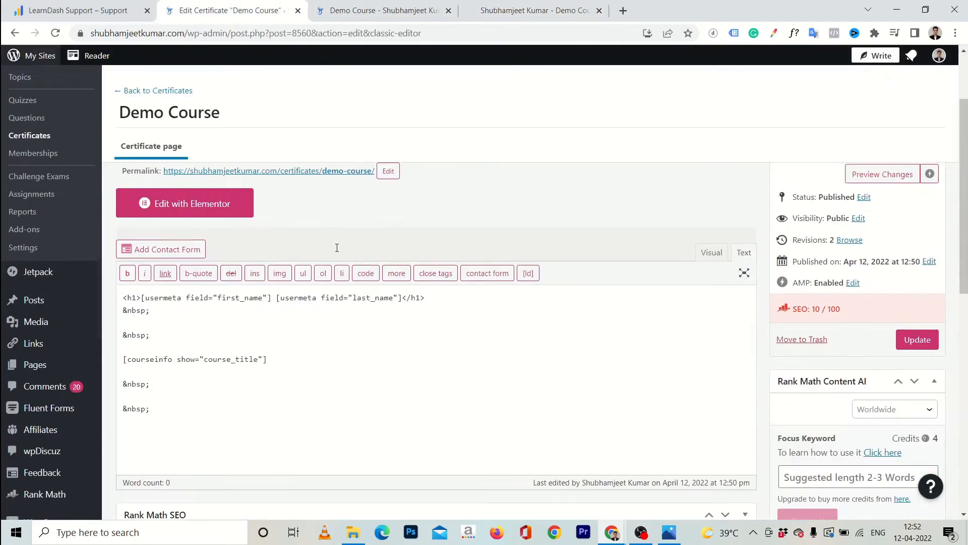
# Copy a blank &nbsp; line and paste four of them above the name heading
pyautogui.click(140, 296)
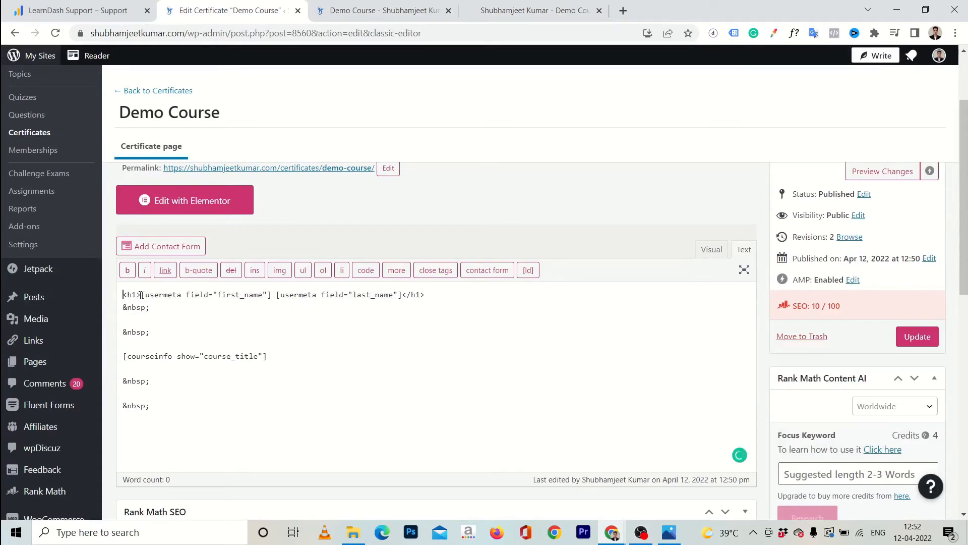
pyautogui.hotkey('shift', 'End')
pyautogui.hotkey('ctrl', 'c')
pyautogui.hotkey('ctrl', 'Home')
pyautogui.press('Return')
pyautogui.press('Up')
pyautogui.hotkey('ctrl', 'v')
pyautogui.press('Return')
pyautogui.hotkey('ctrl', 'v')
pyautogui.press('Return')
pyautogui.hotkey('ctrl', 'v')
pyautogui.press('Return')
pyautogui.hotkey('ctrl', 'v')
# Add style="font-size: 100px;" to the name h1 tag
pyautogui.press('Down')
pyautogui.press('Down')
pyautogui.press('Left')
pyautogui.press('Left')
pyautogui.press('Left')
pyautogui.write('style = "f"')
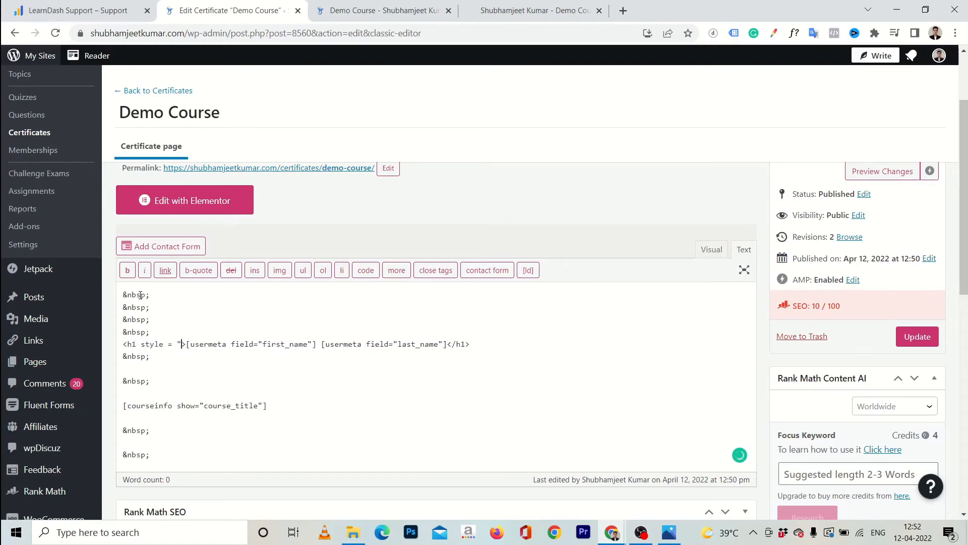
pyautogui.press('Left')
pyautogui.write('font-size: ')
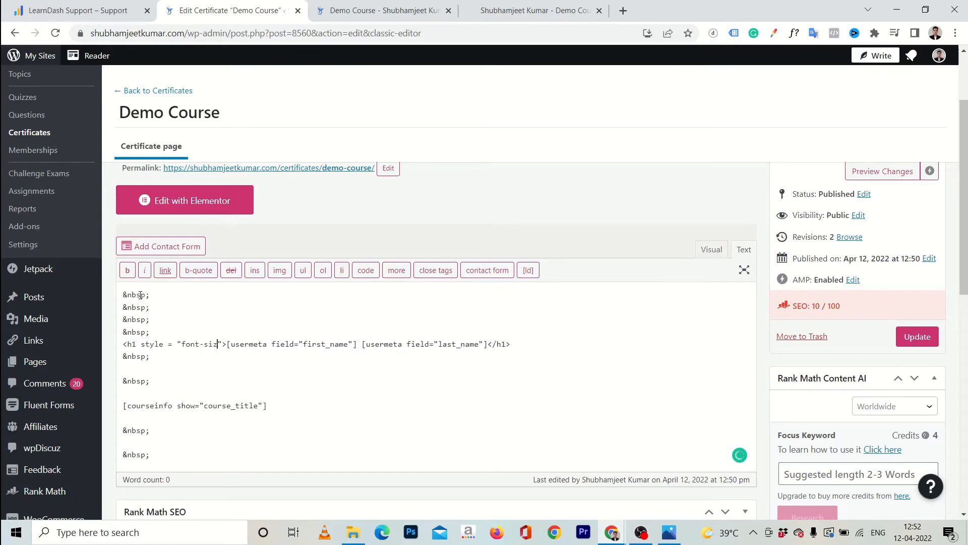
pyautogui.write('100px')
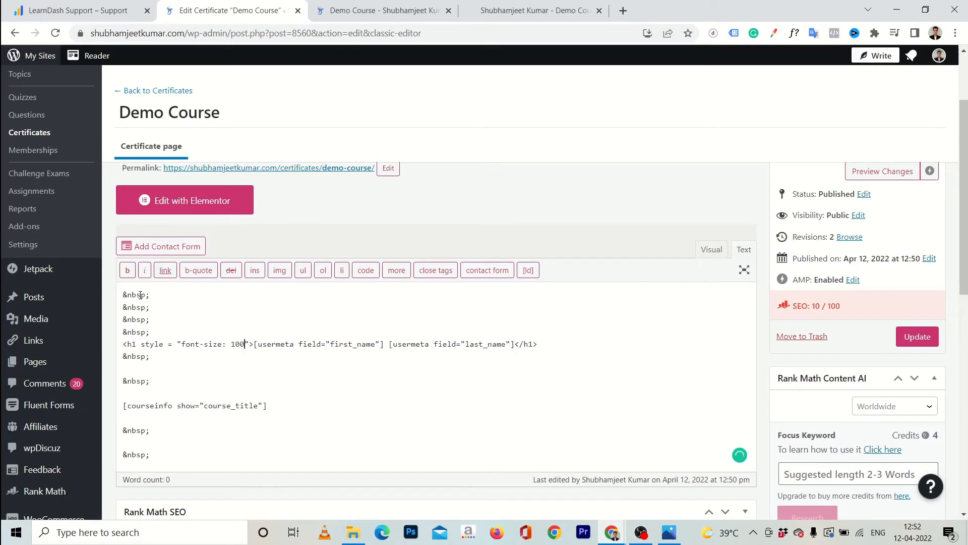
pyautogui.write(';')
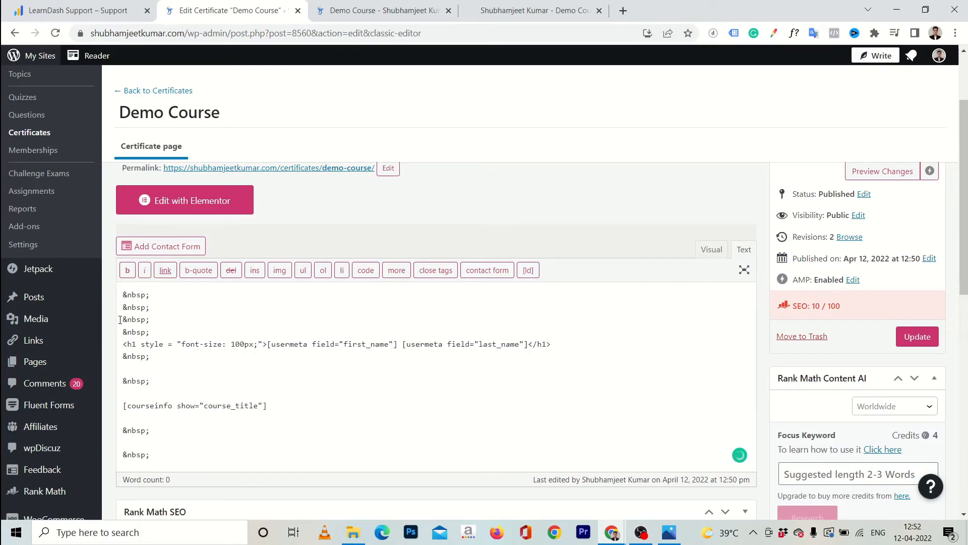
# Paste two blank &nbsp; lines below the name heading and recheck the certificate PDF
pyautogui.click(169, 364)
pyautogui.press('Left')
pyautogui.hotkey('shift', 'Home')
pyautogui.press('Right')
pyautogui.hotkey('ctrl', 'v')
pyautogui.press('Down')
pyautogui.press('Down')
pyautogui.hotkey('ctrl', 'v')
pyautogui.click(505, 15)
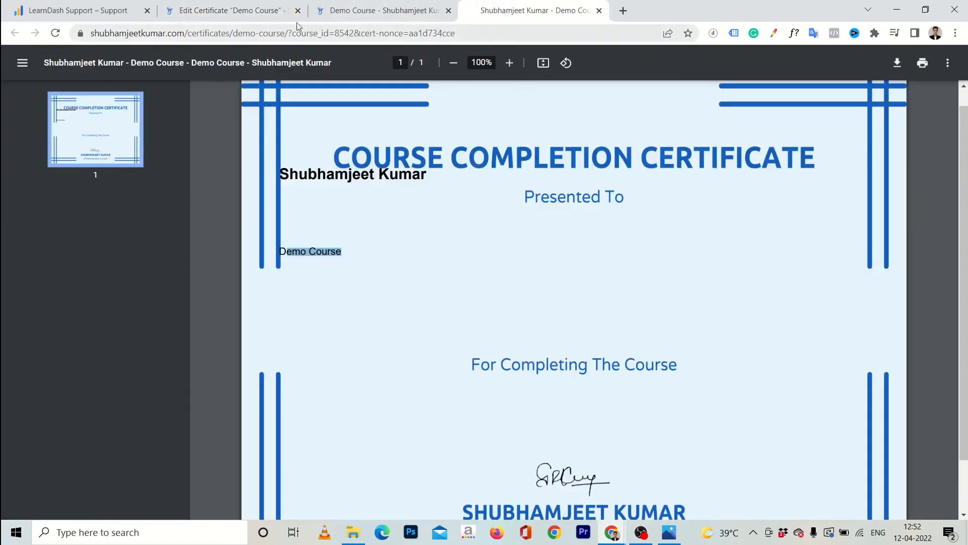
pyautogui.click(257, 12)
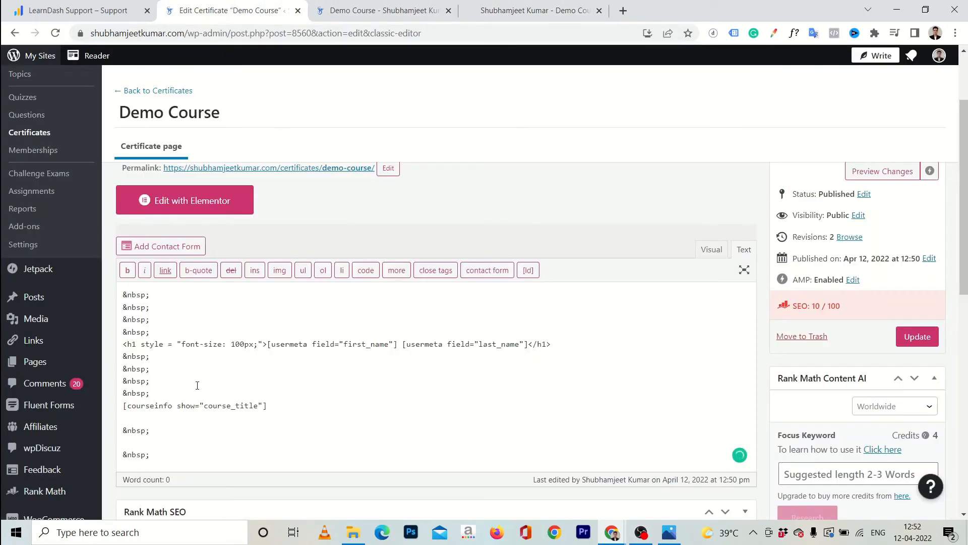
# Add a blank line above the course title and wrap courseinfo in <h3 style="font-size: 30px;">
pyautogui.press('Up')
pyautogui.press('Return')
pyautogui.hotkey('ctrl', 'v')
pyautogui.press('Down')
pyautogui.press('Left')
pyautogui.press('Left')
pyautogui.press('Left')
pyautogui.press('Left')
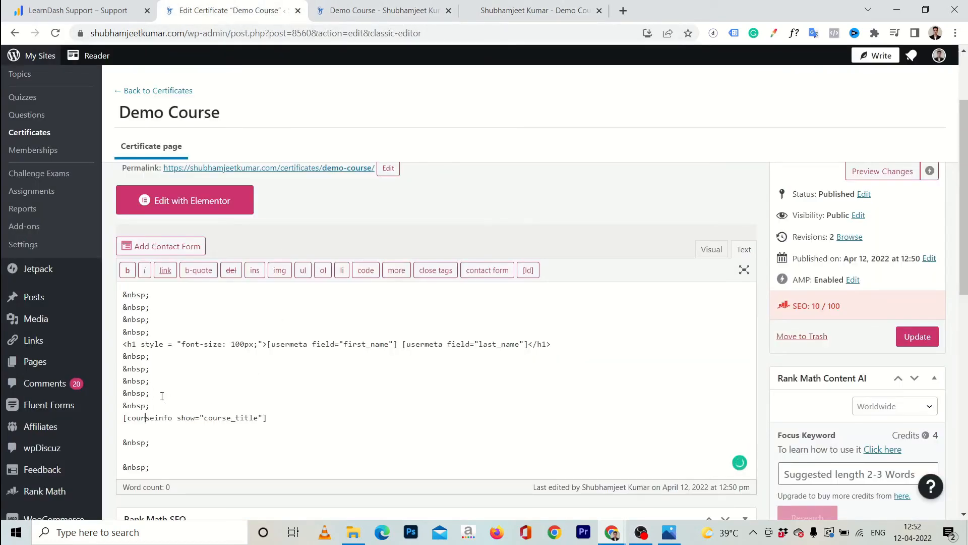
pyautogui.write('<')
pyautogui.write('h3')
pyautogui.write(' style = ')
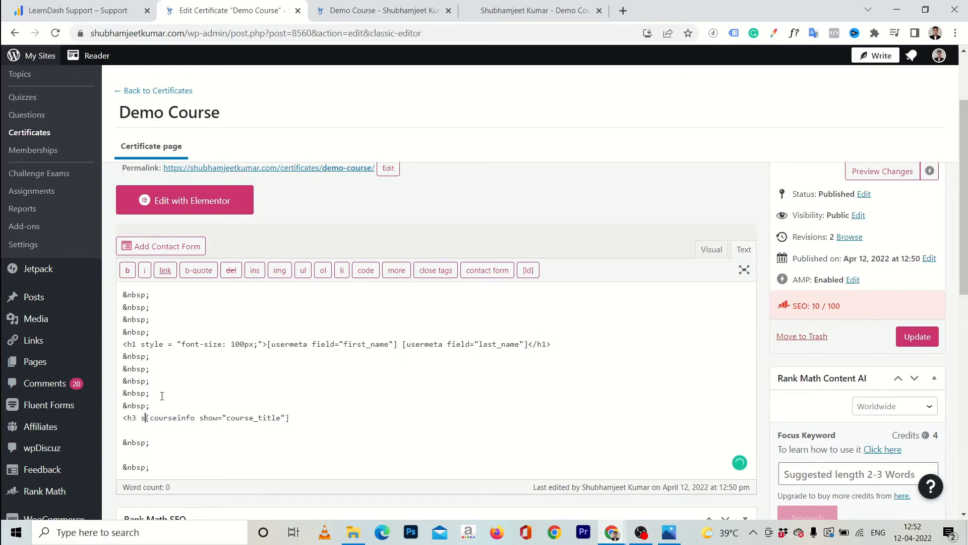
pyautogui.write('"font-size:')
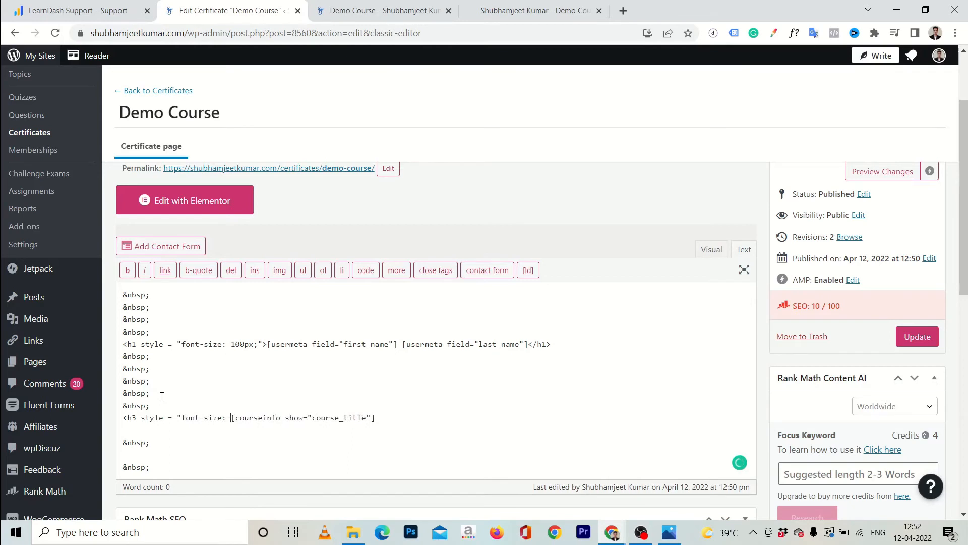
pyautogui.write(' 30px;"[courseinfo show="course_title"]<')
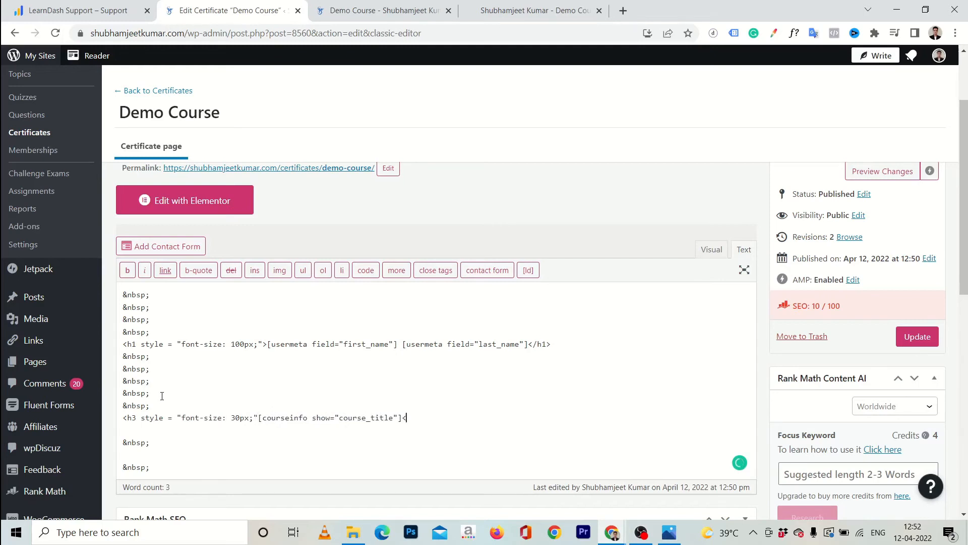
pyautogui.write('/h3>')
# Save the certificate, close the outdated PDF and reload the course page
pyautogui.click(916, 337)
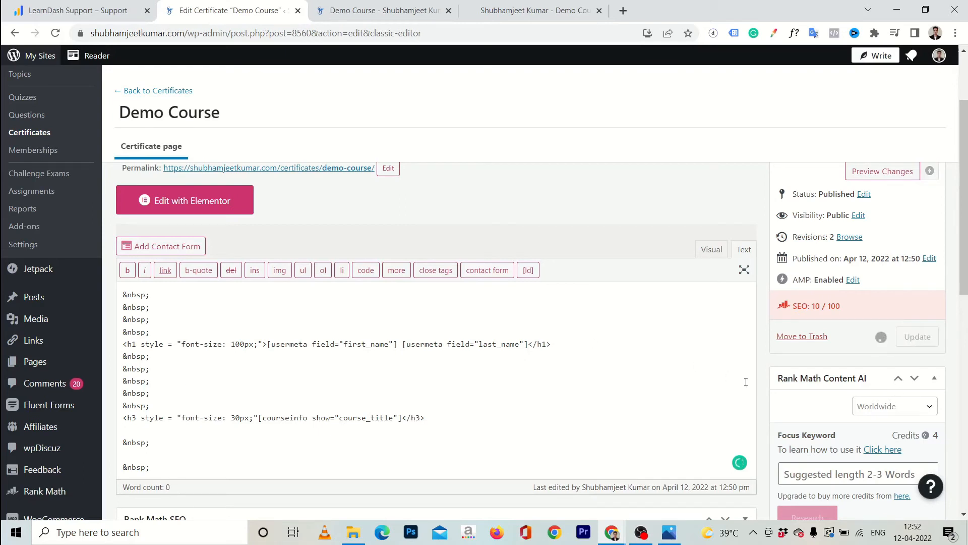
pyautogui.click(549, 12)
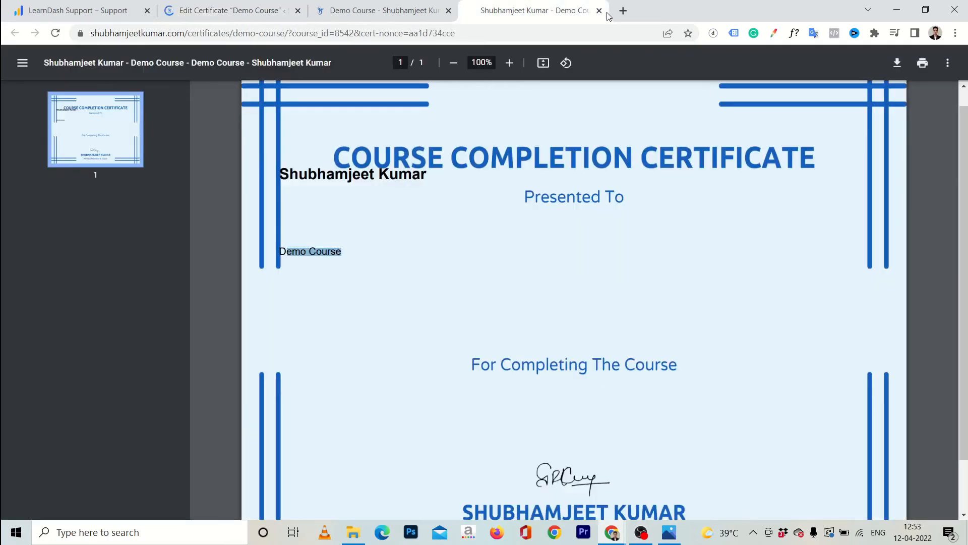
pyautogui.click(599, 11)
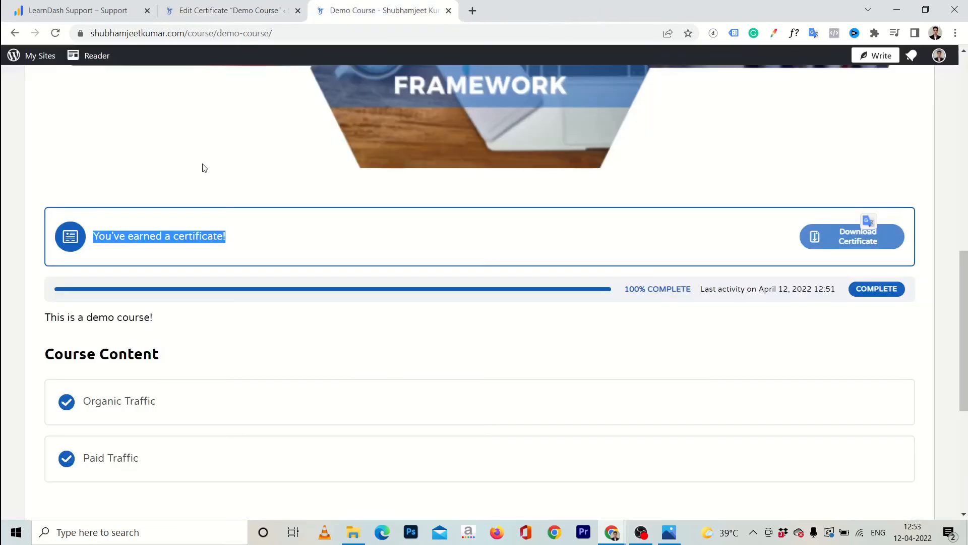
pyautogui.press('F5')
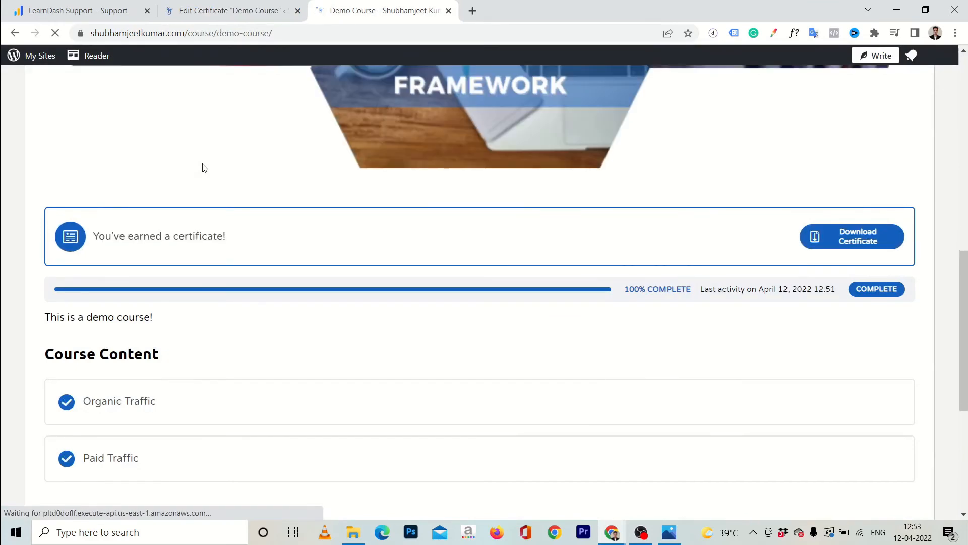
# Download a fresh certificate and check the enlarged learner name
pyautogui.click(852, 246)
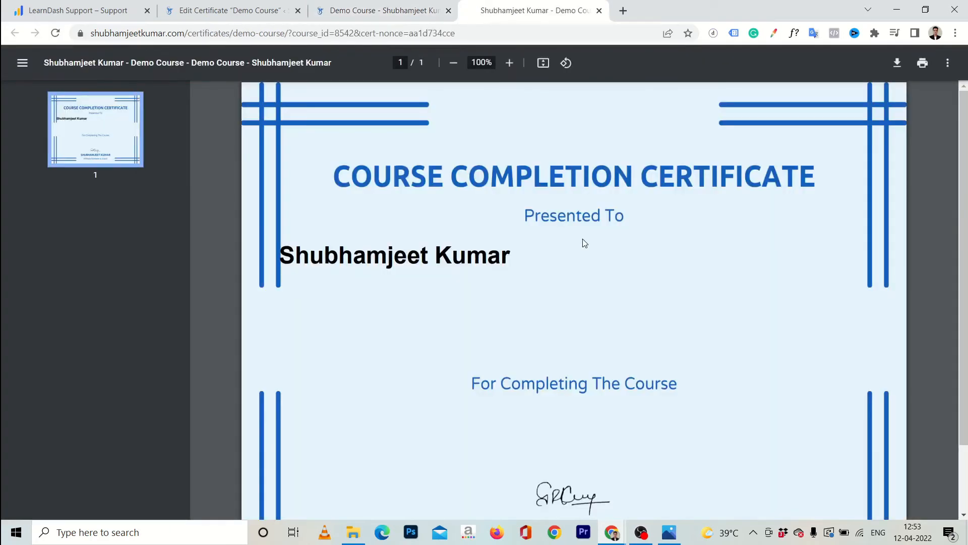
pyautogui.scroll(-2, 585, 244)
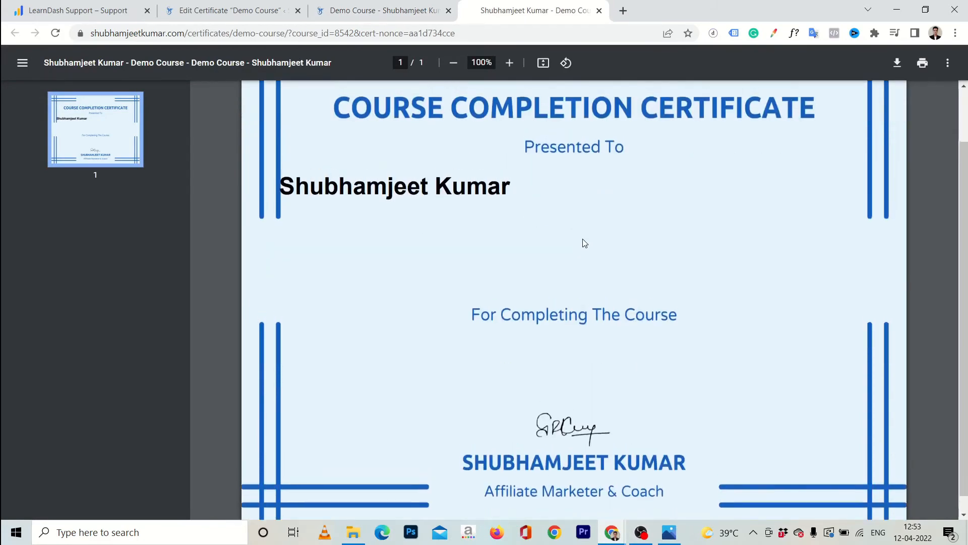
pyautogui.scroll(1, 585, 243)
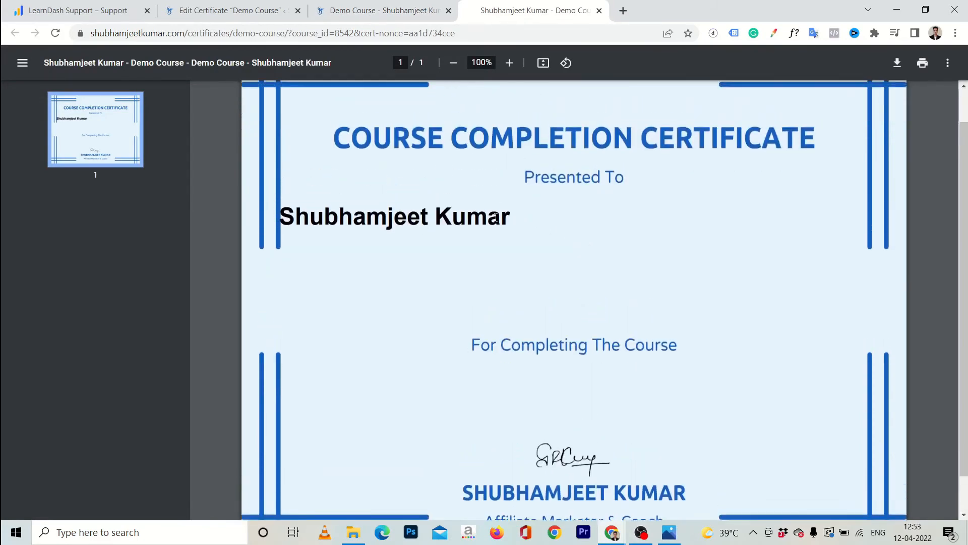
pyautogui.scroll(-1, 495, 216)
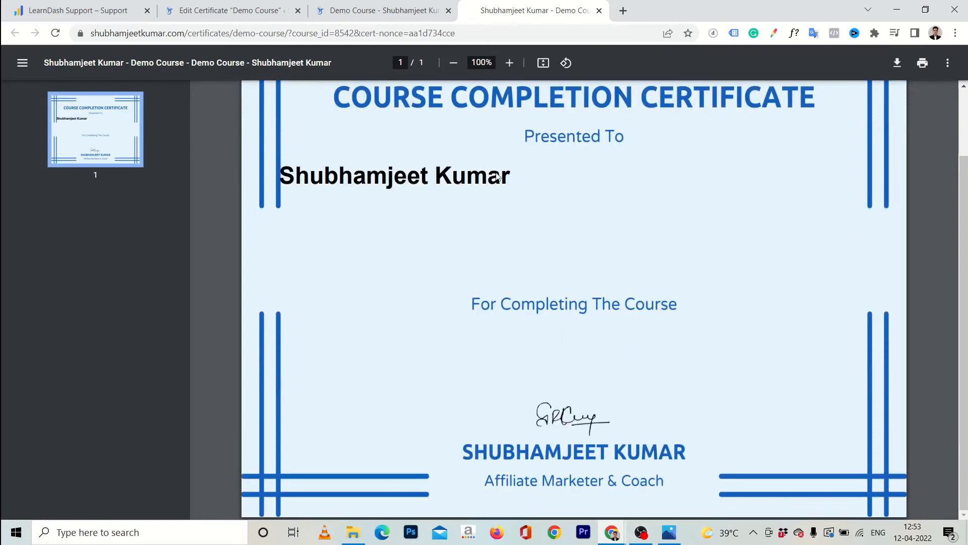
pyautogui.click(338, 15)
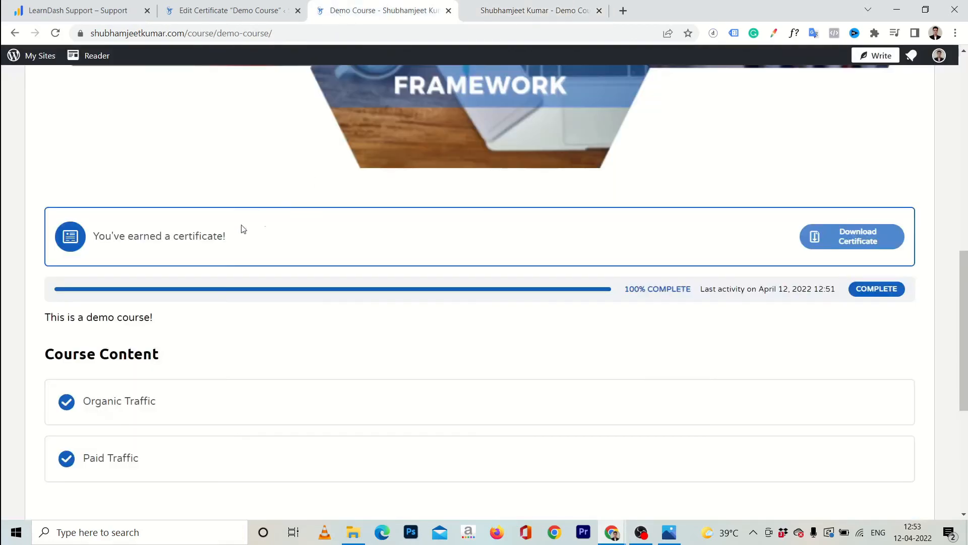
pyautogui.click(262, 7)
# Wrap the name heading's shortcodes in <center></center> tags
pyautogui.scroll(-5, 290, 277)
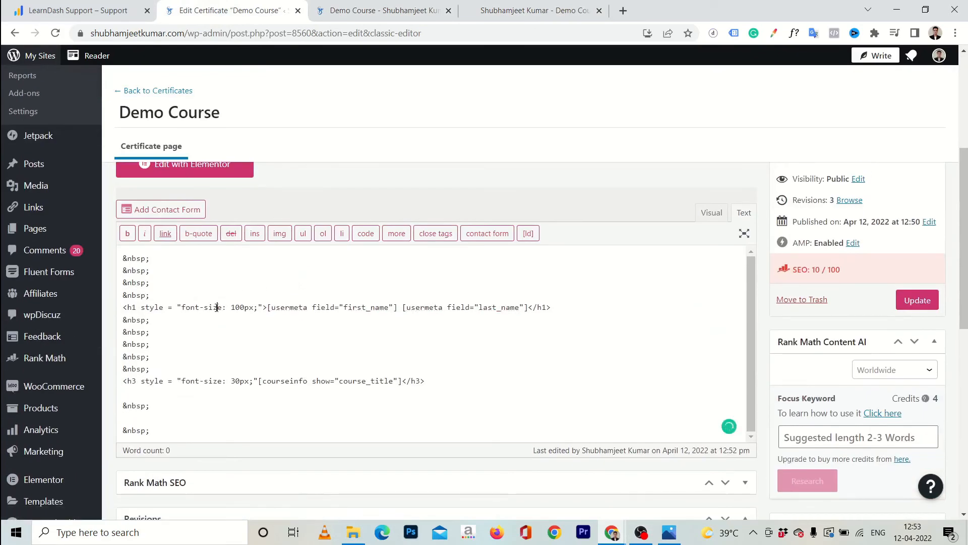
pyautogui.click(217, 308)
pyautogui.press('Right')
pyautogui.press('Right')
pyautogui.press('Right')
pyautogui.press('Right')
pyautogui.press('Right')
pyautogui.press('Right')
pyautogui.press('Right')
pyautogui.press('Right')
pyautogui.press('Right')
pyautogui.press('Right')
pyautogui.write('<center')
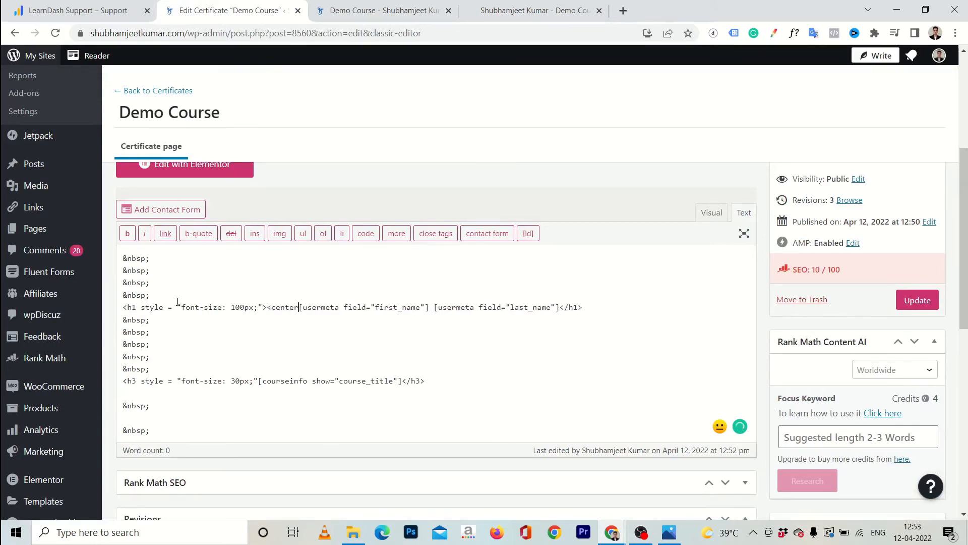
pyautogui.write('>')
pyautogui.press('End')
pyautogui.press('Left')
pyautogui.press('Left')
pyautogui.press('Left')
pyautogui.press('Left')
pyautogui.press('Left')
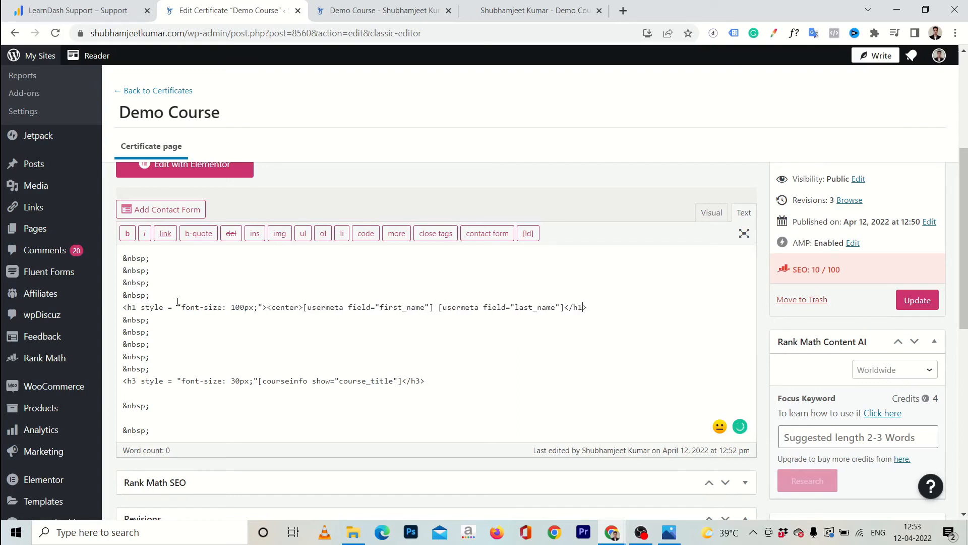
pyautogui.write('</center>')
# Add color #1560bd to the name heading's style and view the certificate PDF
pyautogui.press('Left')
pyautogui.press('Left')
pyautogui.press('Left')
pyautogui.press('Left')
pyautogui.press('Left')
pyautogui.press('Left')
pyautogui.press('Left')
pyautogui.press('Left')
pyautogui.press('Left')
pyautogui.press('Left')
pyautogui.press('Left')
pyautogui.press('Left')
pyautogui.press('Left')
pyautogui.press('Left')
pyautogui.press('Left')
pyautogui.press('Left')
pyautogui.press('Left')
pyautogui.press('Left')
pyautogui.press('Left')
pyautogui.press('Left')
pyautogui.press('Left')
pyautogui.press('Left')
pyautogui.press('Left')
pyautogui.press('Left')
pyautogui.press('Left')
pyautogui.press('Left')
pyautogui.press('Left')
pyautogui.write('ci')
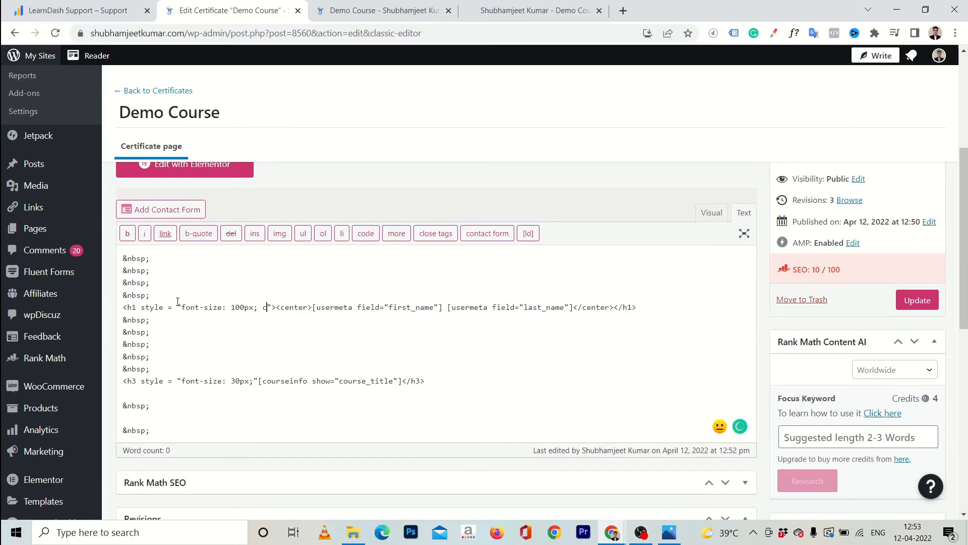
pyautogui.write('lor: ')
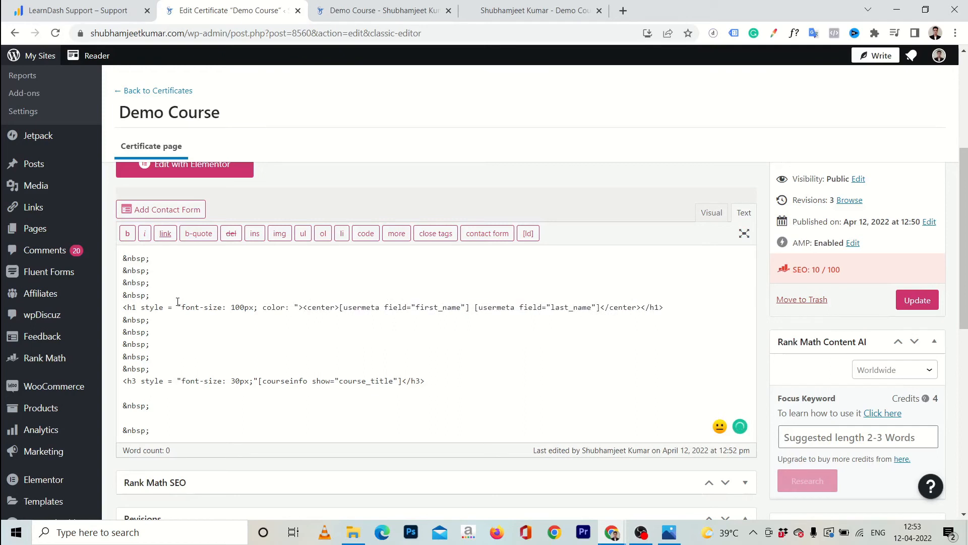
pyautogui.write('#1560bd')
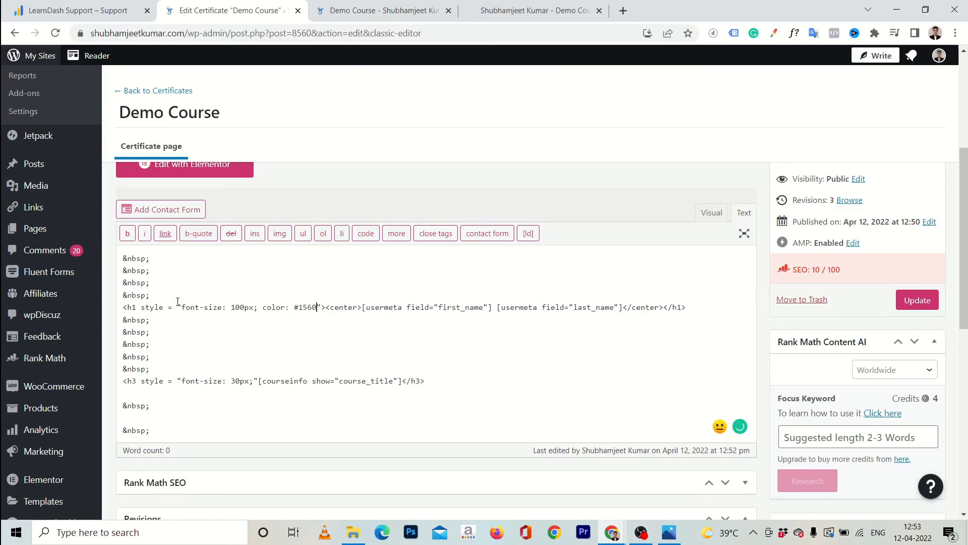
pyautogui.write(';')
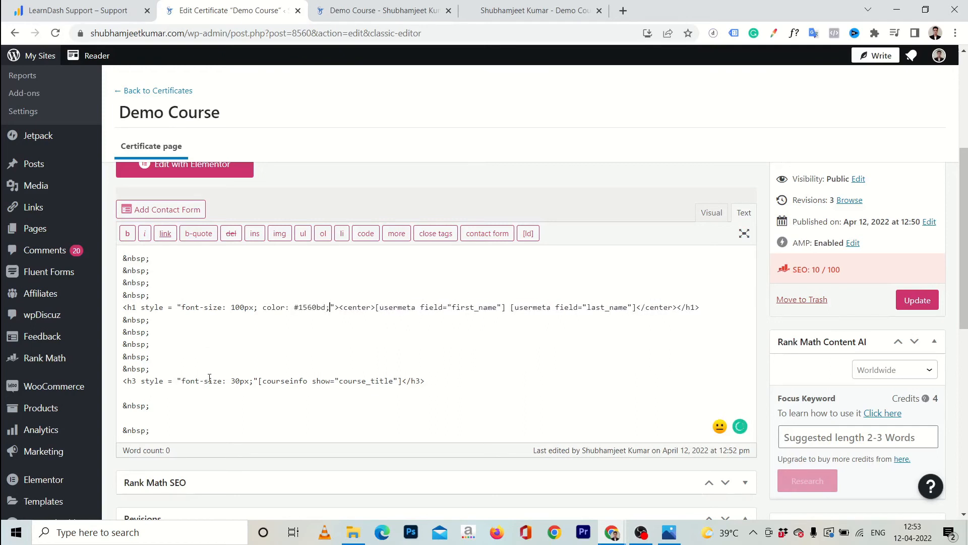
pyautogui.click(493, 30)
pyautogui.click(494, 20)
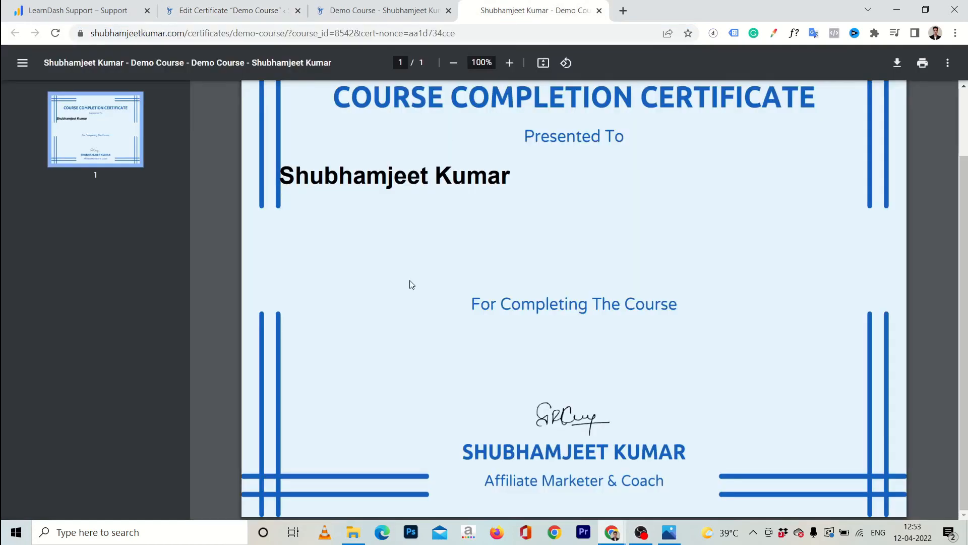
pyautogui.scroll(1, 412, 284)
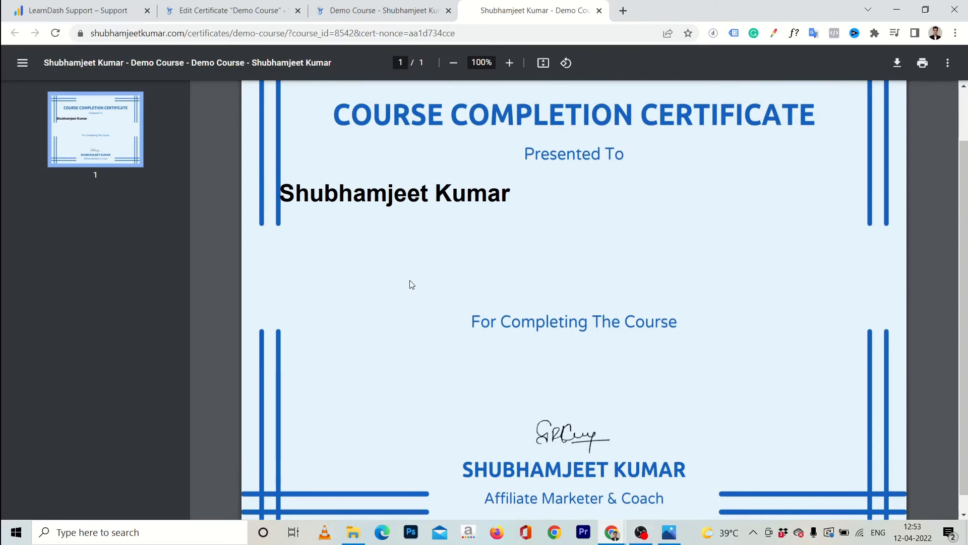
pyautogui.scroll(-1, 412, 284)
pyautogui.click(372, 14)
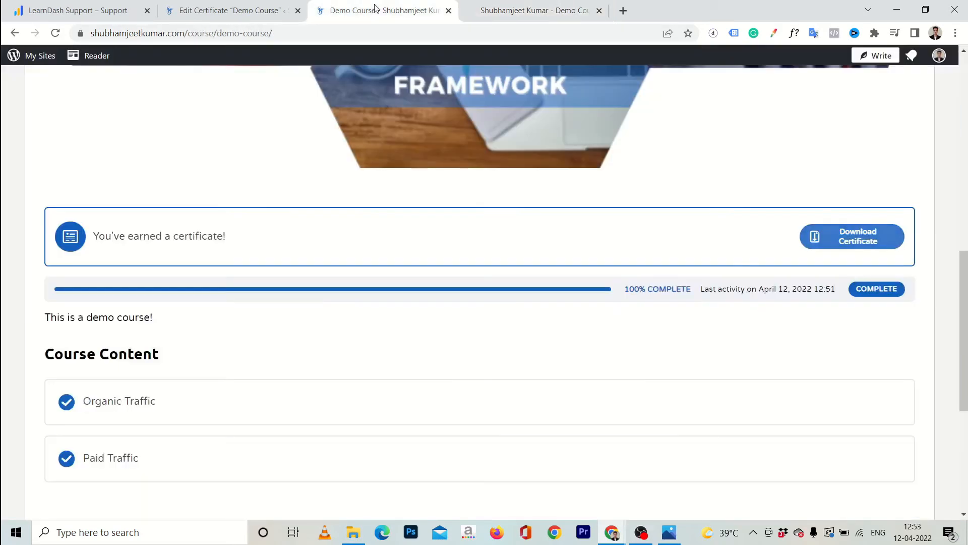
# Delete the extra &nbsp; spacer lines around the course title
pyautogui.click(262, 11)
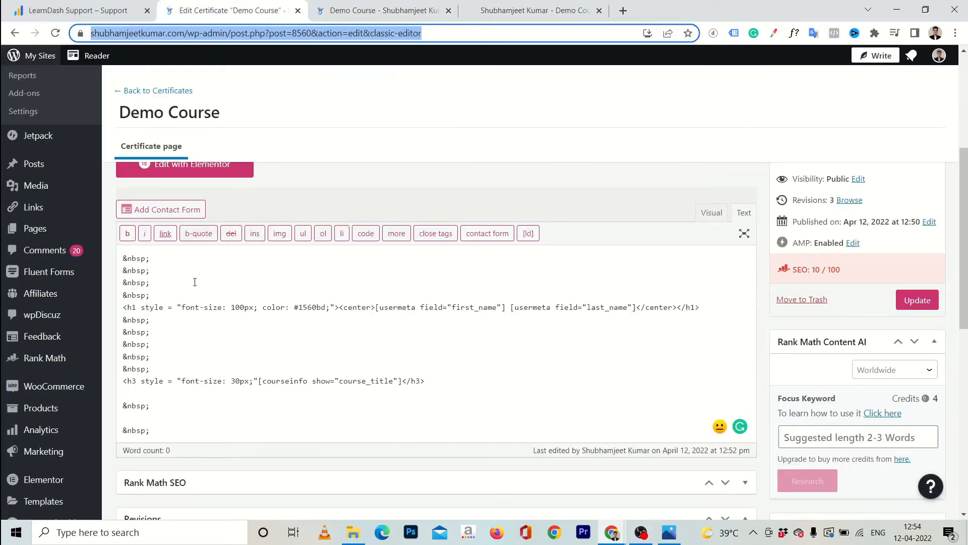
pyautogui.click(157, 332)
pyautogui.hotkey('shift', 'Down')
pyautogui.hotkey('shift', 'Down')
pyautogui.press('Delete')
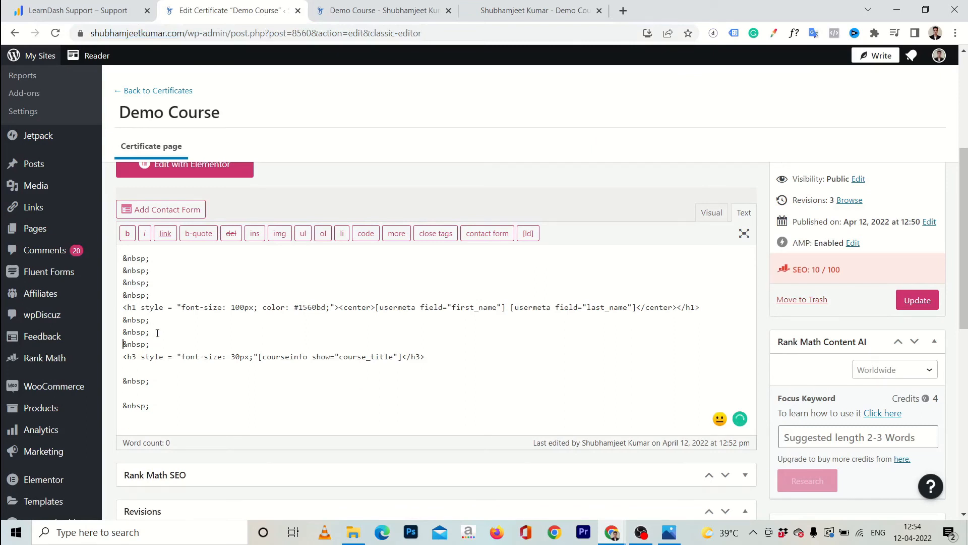
pyautogui.press('Delete')
pyautogui.press('BackSpace')
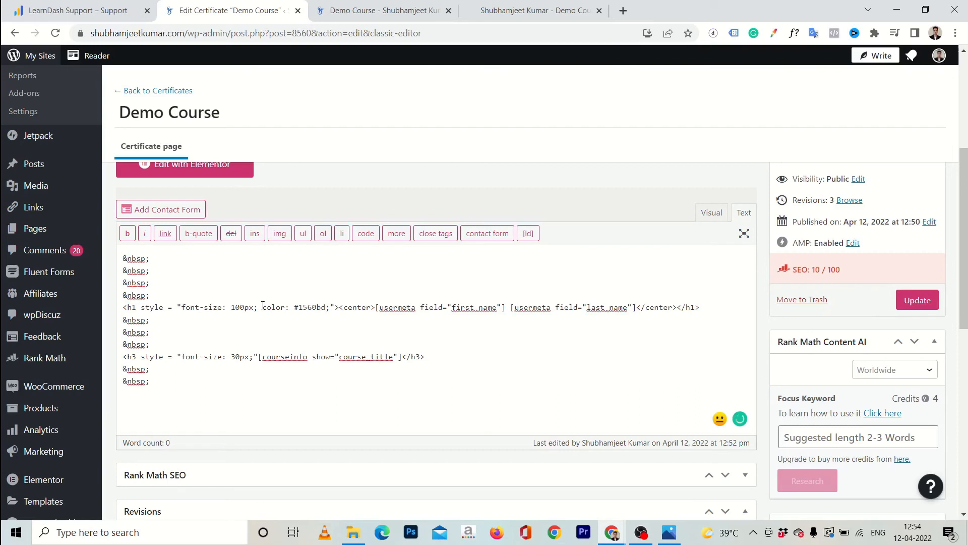
# Copy color: #1560bd; from the h1 style into the h3 style and update the certificate
pyautogui.moveTo(263, 307); pyautogui.dragTo(332, 306)
pyautogui.hotkey('ctrl', 'c')
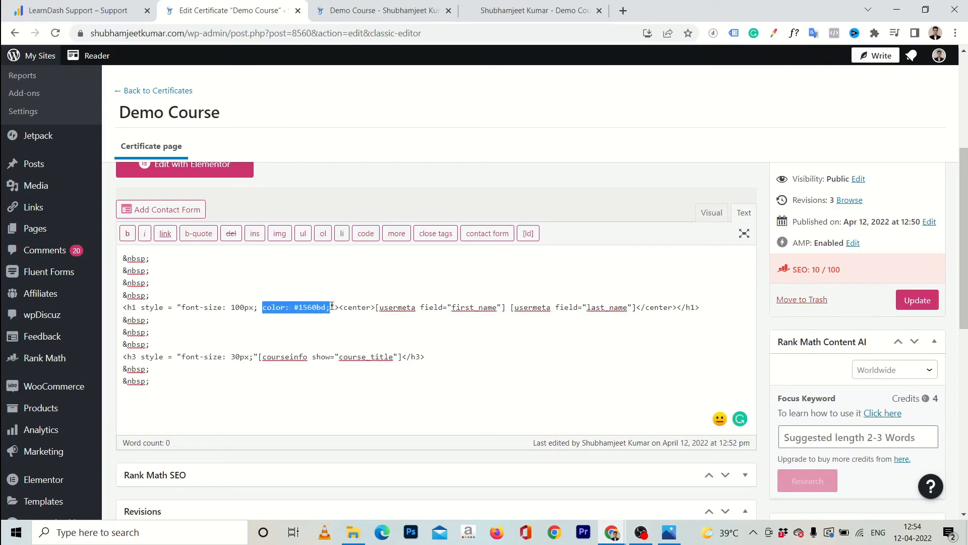
pyautogui.click(255, 358)
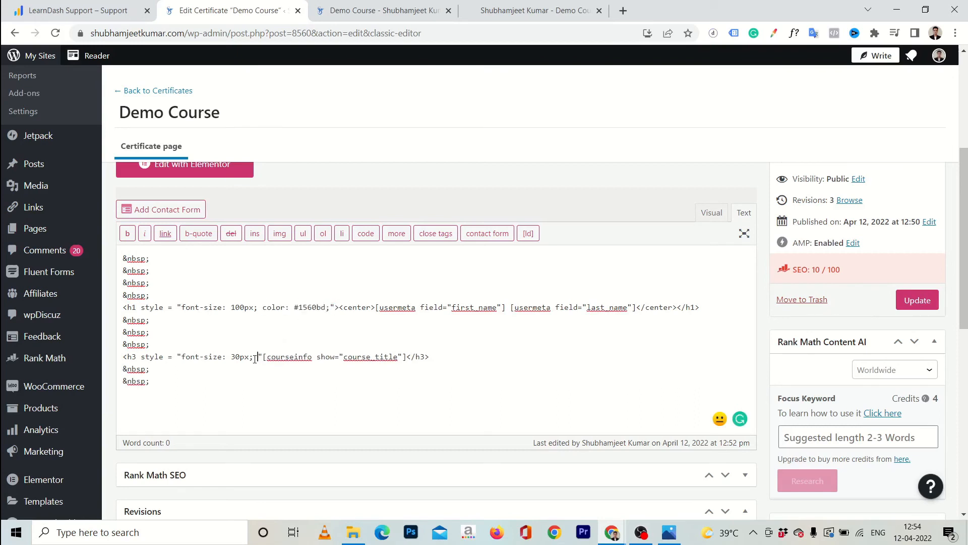
pyautogui.hotkey('ctrl', 'v')
pyautogui.click(917, 300)
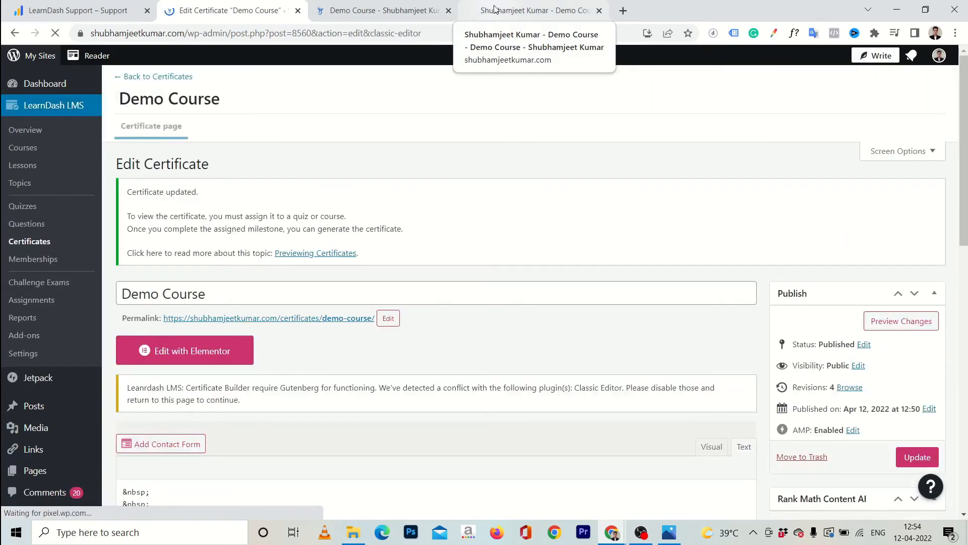
# Close the outdated certificate PDF and download a fresh one from the reloaded course page
pyautogui.click(608, 11)
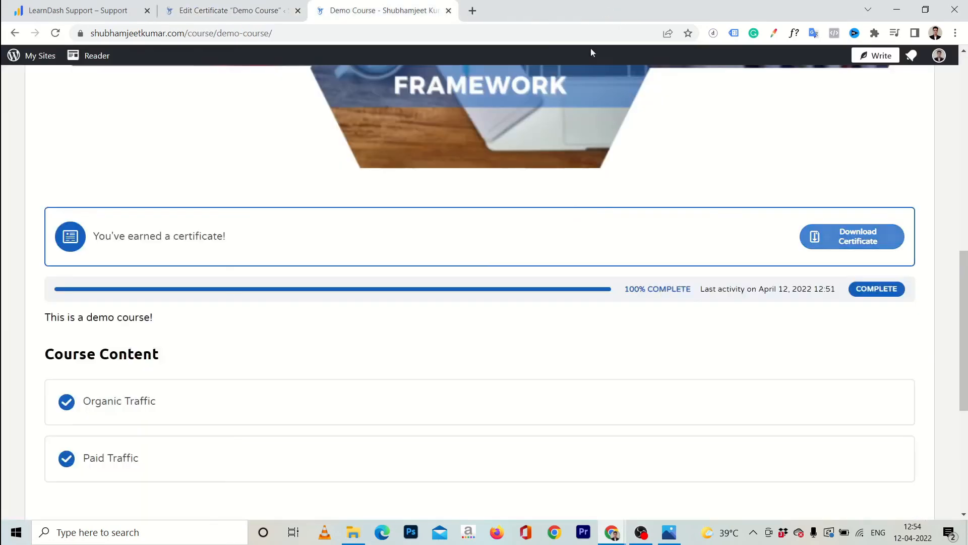
pyautogui.click(599, 11)
pyautogui.press('F5')
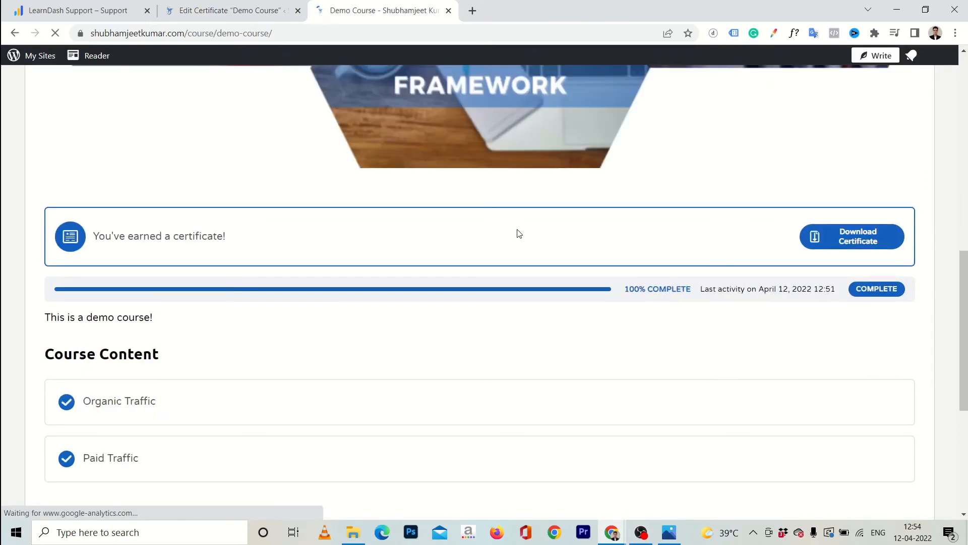
pyautogui.click(835, 238)
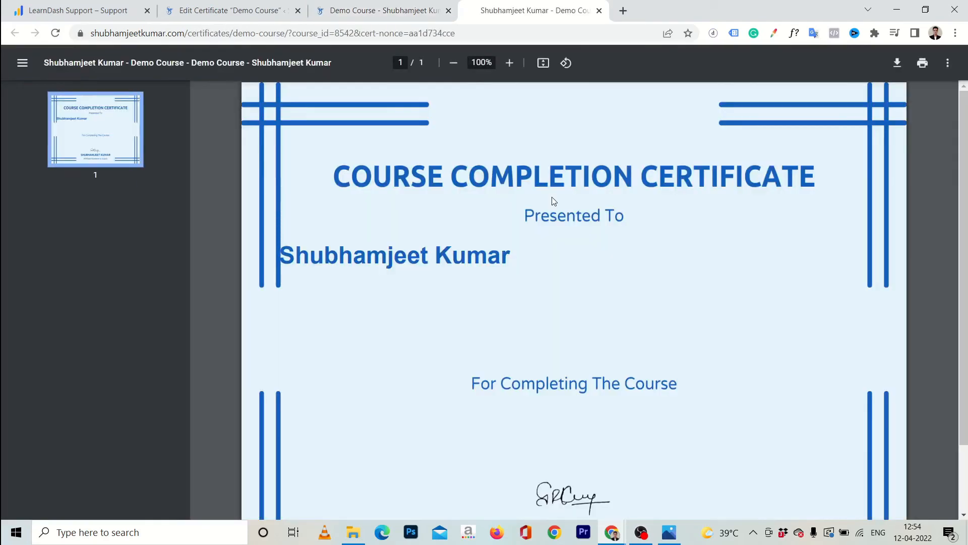
# Scroll the new PDF and select the learner name to confirm it is blue text
pyautogui.scroll(-2, 555, 201)
pyautogui.scroll(2, 551, 201)
pyautogui.moveTo(290, 259); pyautogui.dragTo(506, 258)
pyautogui.click(406, 257)
pyautogui.scroll(-1, 407, 257)
pyautogui.scroll(-2, 383, 343)
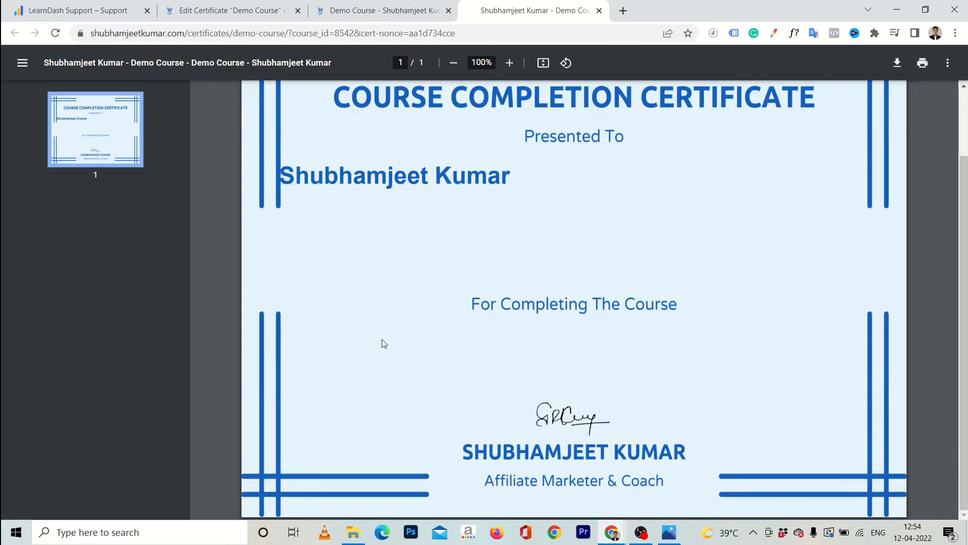
pyautogui.scroll(2, 383, 343)
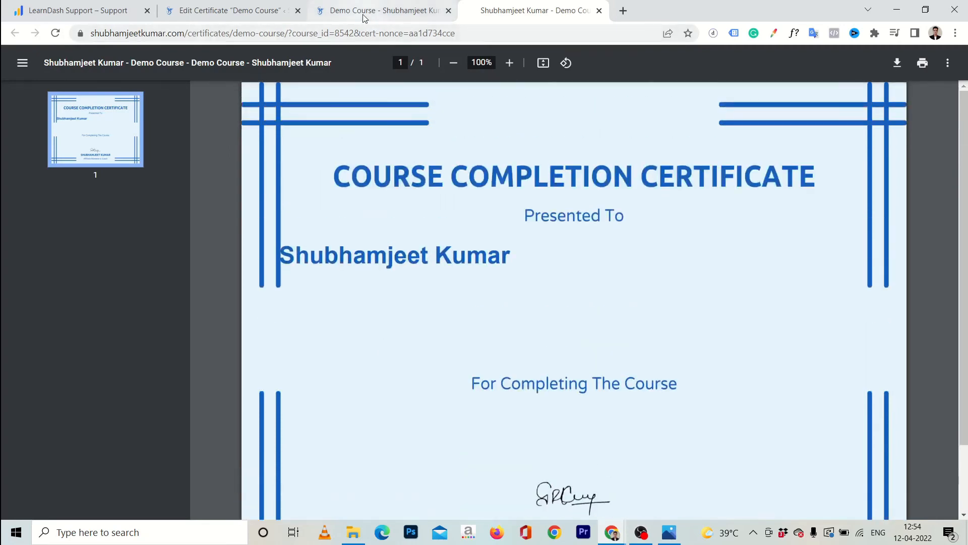
pyautogui.click(364, 17)
pyautogui.click(279, 13)
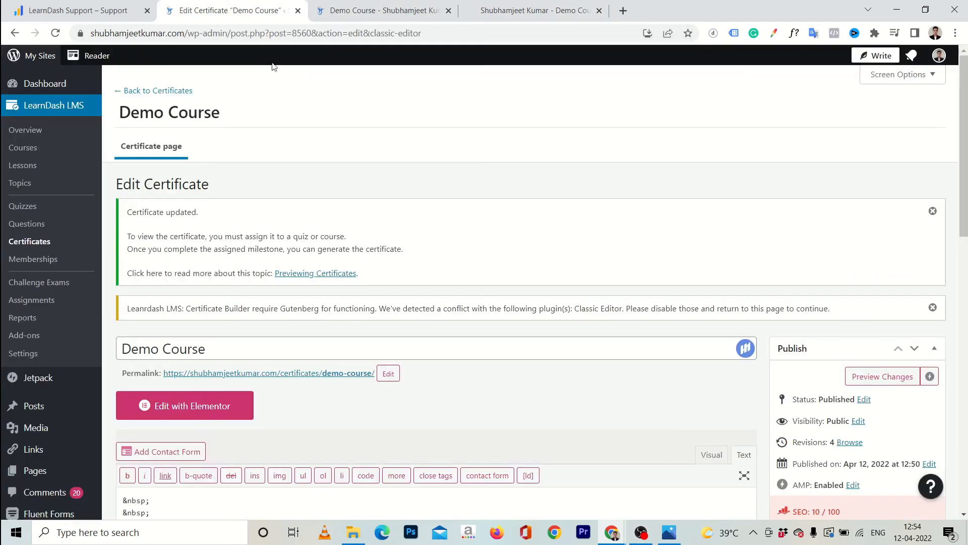
# Close the h3 tag, add text-align: center to the h1 style and delete the opening <center> tag
pyautogui.scroll(-5, 282, 233)
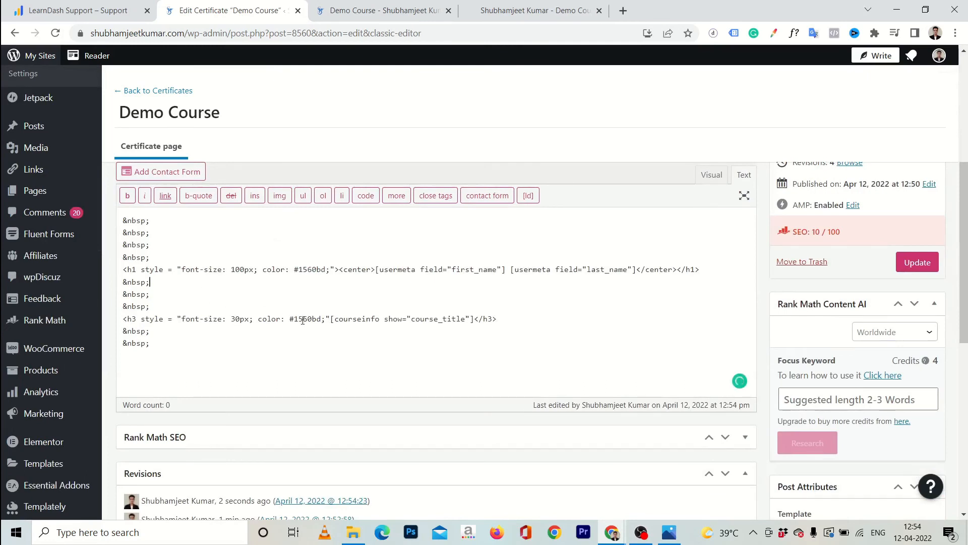
pyautogui.click(330, 319)
pyautogui.write('>')
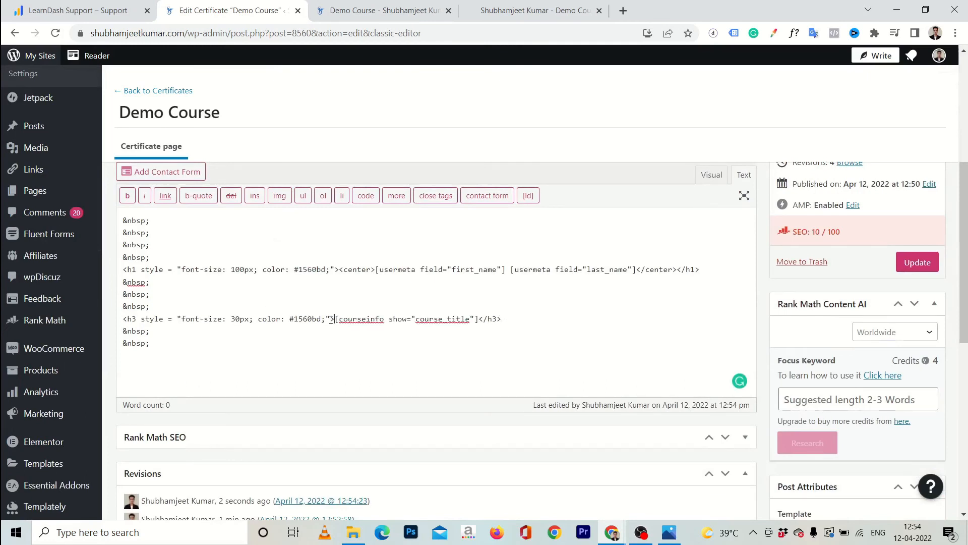
pyautogui.press('Up')
pyautogui.press('Up')
pyautogui.press('Up')
pyautogui.press('Up')
pyautogui.press('Right')
pyautogui.press('Right')
pyautogui.press('Right')
pyautogui.press('Right')
pyautogui.press('Right')
pyautogui.press('Right')
pyautogui.press('Right')
pyautogui.press('Right')
pyautogui.press('Right')
pyautogui.press('Right')
pyautogui.press('Right')
pyautogui.press('Right')
pyautogui.press('Right')
pyautogui.press('Right')
pyautogui.write('text-align: center')
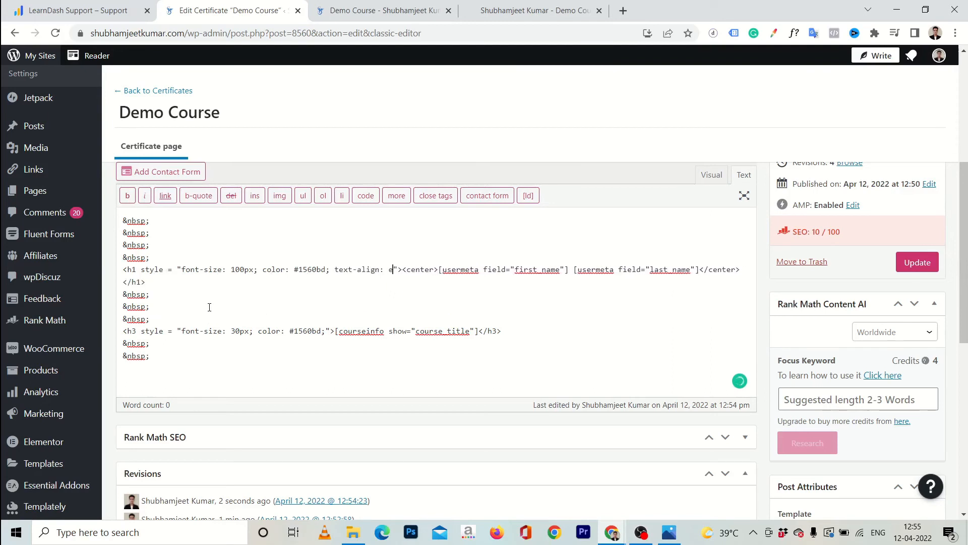
pyautogui.press('Right')
pyautogui.hotkey('shift', 'Right')
pyautogui.hotkey('shift', 'Right')
pyautogui.hotkey('shift', 'Right')
pyautogui.hotkey('shift', 'Right')
pyautogui.hotkey('shift', 'Right')
pyautogui.hotkey('shift', 'Right')
pyautogui.hotkey('shift', 'Right')
pyautogui.hotkey('shift', 'Right')
pyautogui.press('BackSpace')
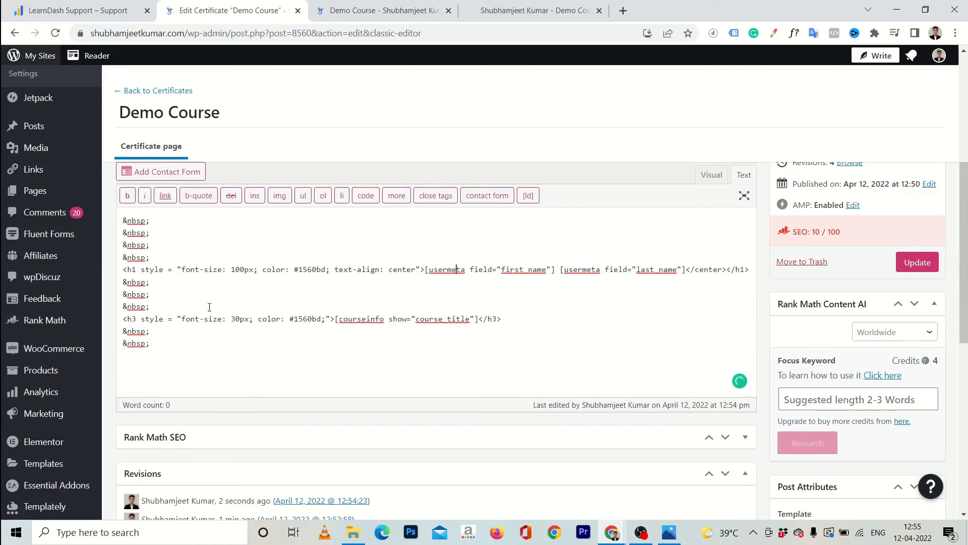
# Remove the closing </center> tag, add text-align: center; to the h3 style, and save
pyautogui.press('Right')
pyautogui.press('Right')
pyautogui.press('Right')
pyautogui.press('Right')
pyautogui.press('Right')
pyautogui.press('Right')
pyautogui.press('Right')
pyautogui.press('Right')
pyautogui.press('Right')
pyautogui.press('Right')
pyautogui.press('Right')
pyautogui.press('Right')
pyautogui.press('Right')
pyautogui.press('Right')
pyautogui.press('Right')
pyautogui.hotkey('shift', 'Right')
pyautogui.hotkey('shift', 'Right')
pyautogui.hotkey('shift', 'Right')
pyautogui.hotkey('shift', 'Right')
pyautogui.hotkey('shift', 'Right')
pyautogui.hotkey('shift', 'Right')
pyautogui.hotkey('shift', 'Right')
pyautogui.hotkey('shift', 'Right')
pyautogui.write('text-align')
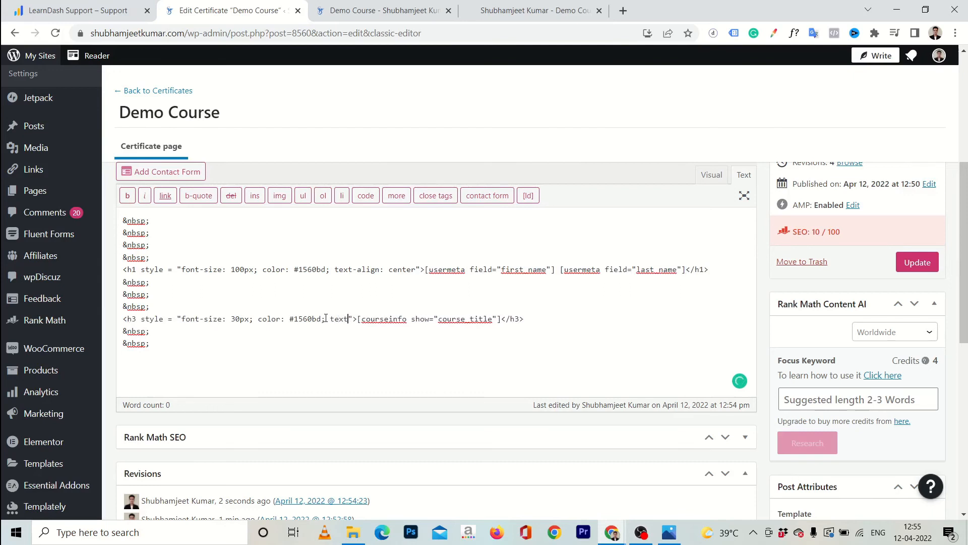
pyautogui.write(': center;')
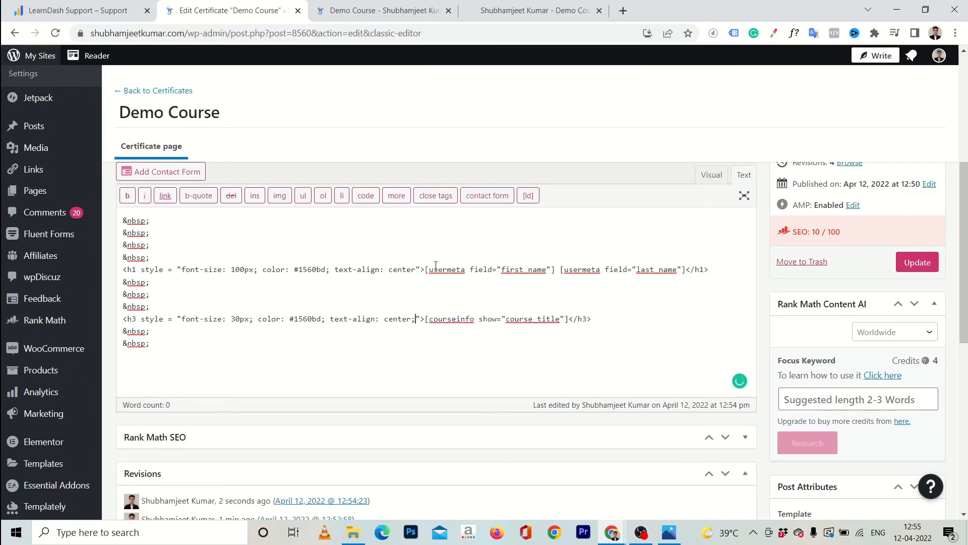
pyautogui.click(419, 269)
pyautogui.write(';')
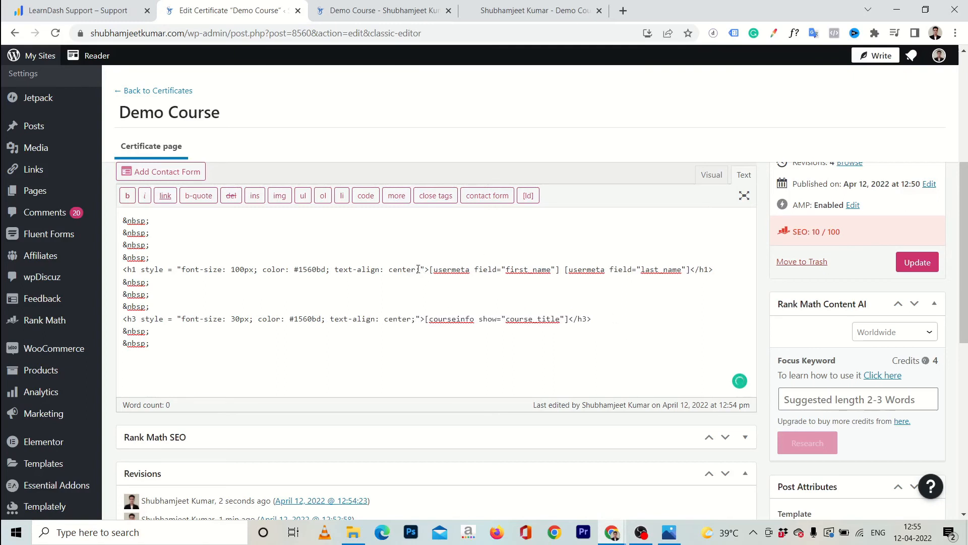
pyautogui.click(931, 262)
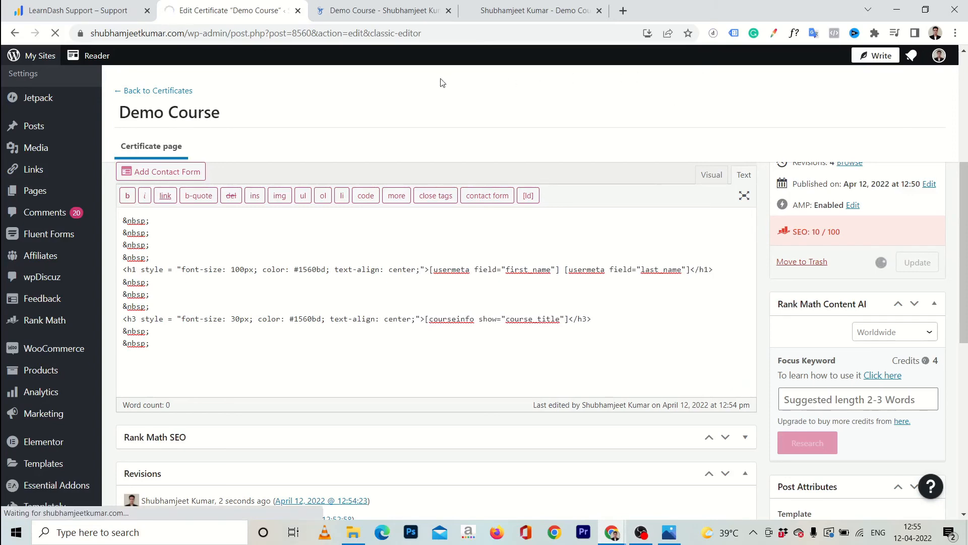
# Download a regenerated certificate and confirm the centred name and small Demo Course title
pyautogui.click(352, 12)
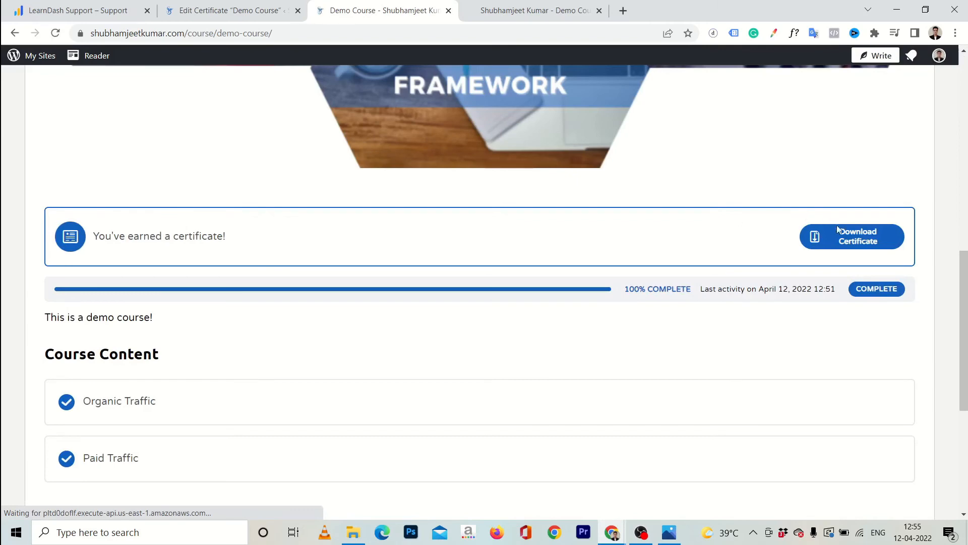
pyautogui.click(855, 239)
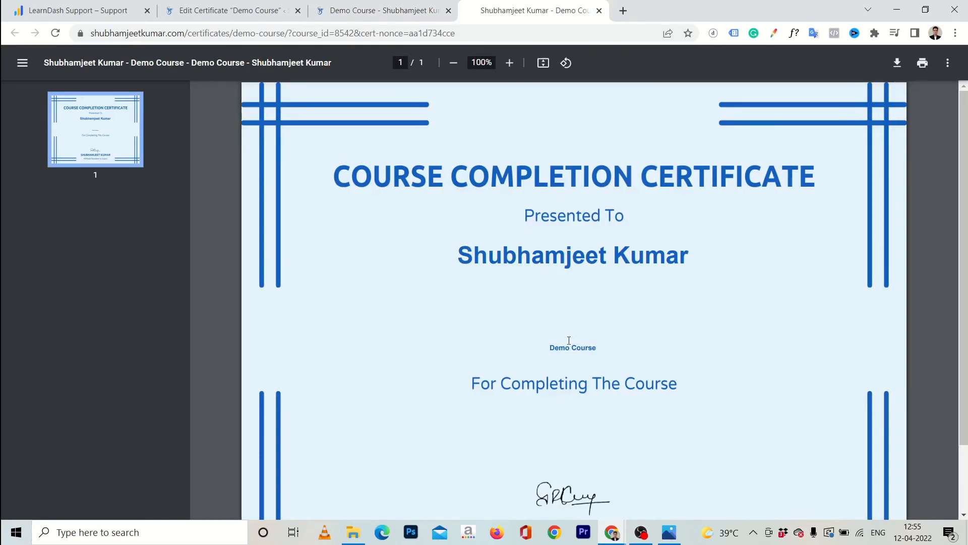
pyautogui.scroll(-1, 569, 328)
pyautogui.moveTo(552, 294); pyautogui.dragTo(596, 293)
pyautogui.click(594, 293)
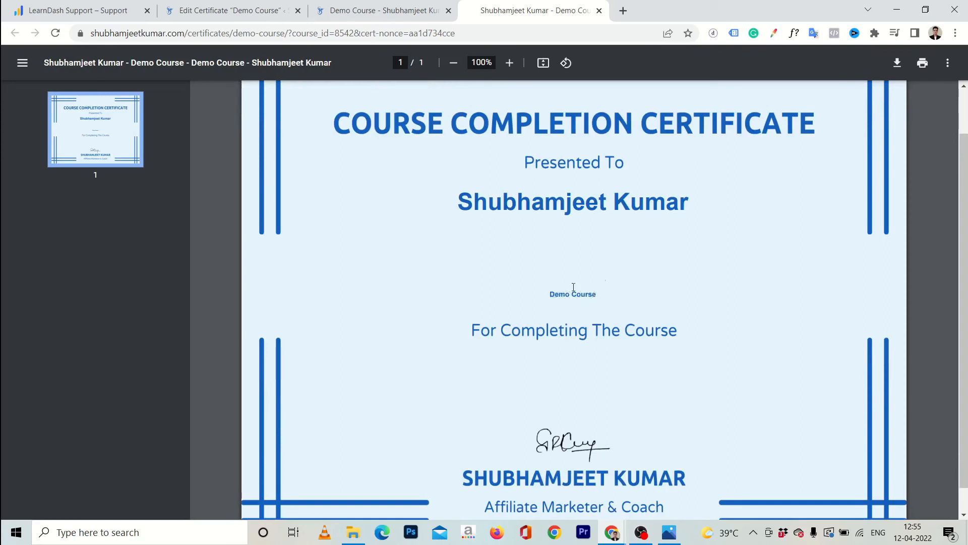
pyautogui.click(230, 10)
pyautogui.scroll(-5, 313, 376)
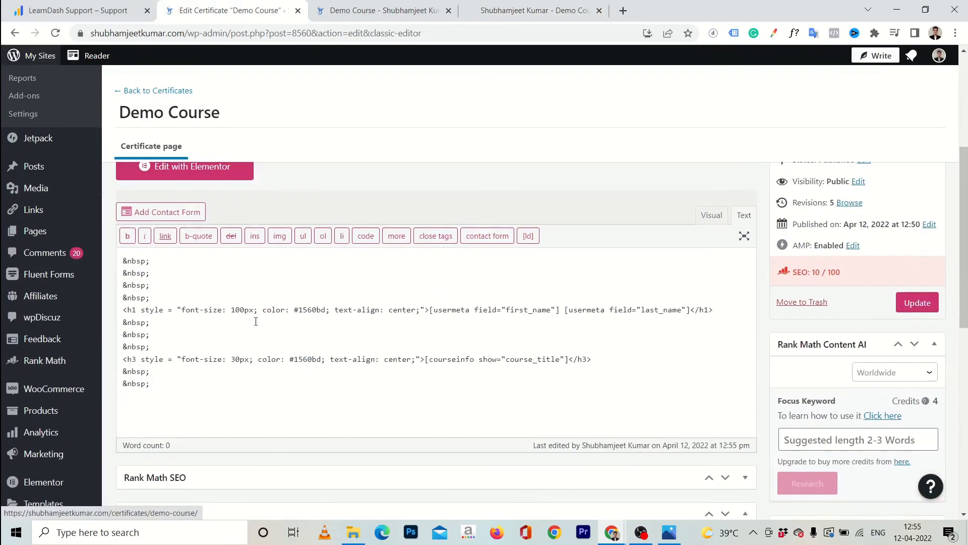
# Change the name h1 font-size from 100px to 150px
pyautogui.click(239, 311)
pyautogui.press('Right')
pyautogui.press('Right')
pyautogui.press('Right')
pyautogui.press('Right')
pyautogui.press('Right')
pyautogui.press('Right')
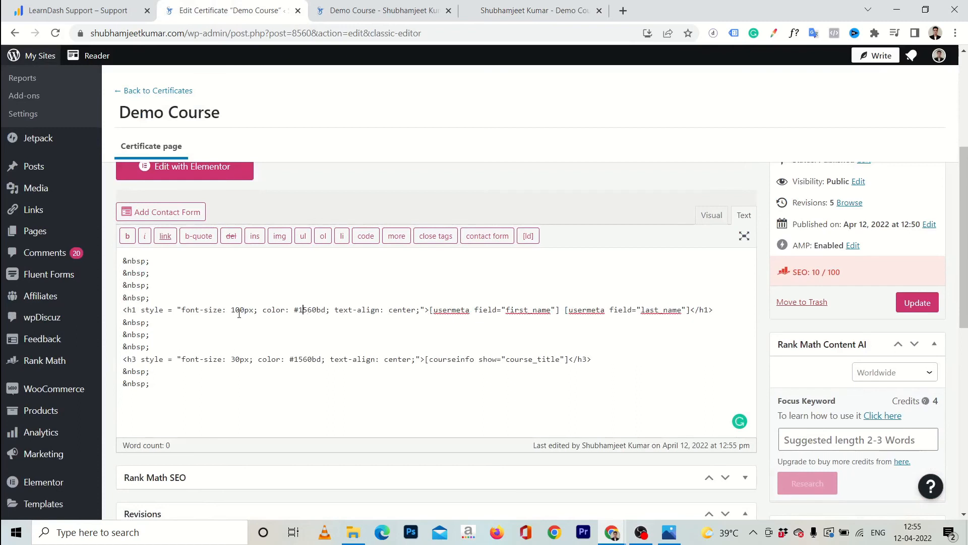
pyautogui.press('BackSpace')
pyautogui.write('5')
# Paste two more &nbsp; spacer lines above the course title
pyautogui.click(188, 349)
pyautogui.hotkey('shift', 'Home')
pyautogui.hotkey('ctrl', 'c')
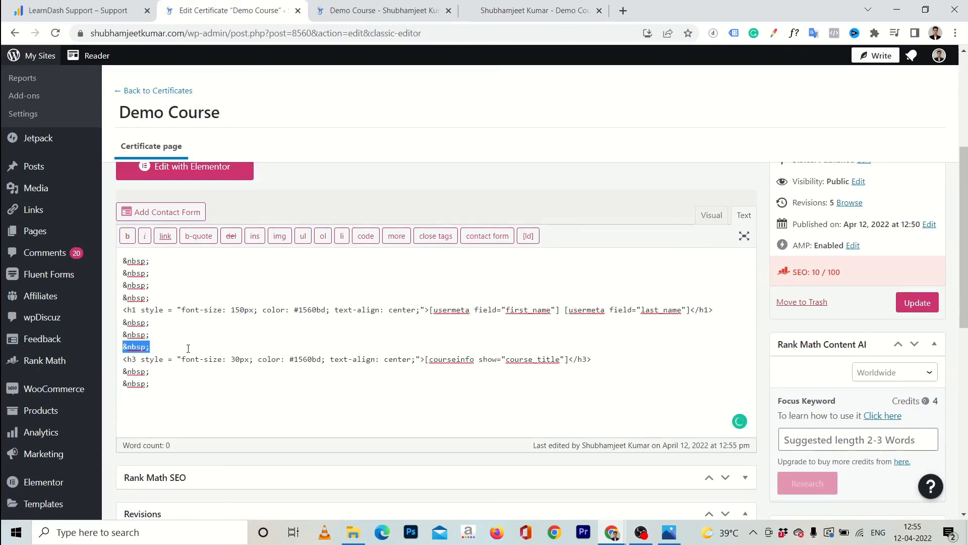
pyautogui.press('End')
pyautogui.press('Return')
pyautogui.hotkey('ctrl', 'v')
pyautogui.press('Return')
pyautogui.hotkey('ctrl', 'v')
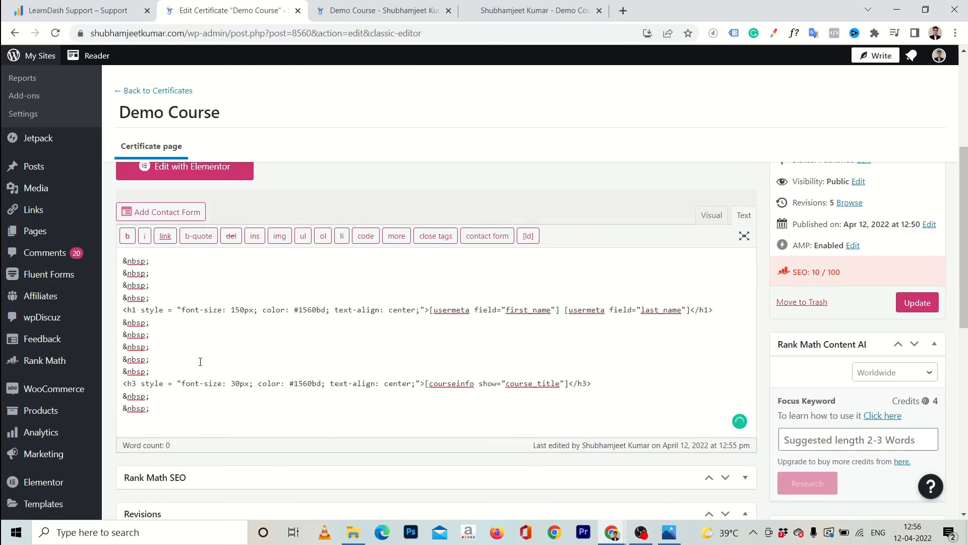
# Change the course-title h3 font-size from 30px to 75px and update the certificate
pyautogui.click(238, 384)
pyautogui.hotkey('shift', 'Left')
pyautogui.write('75')
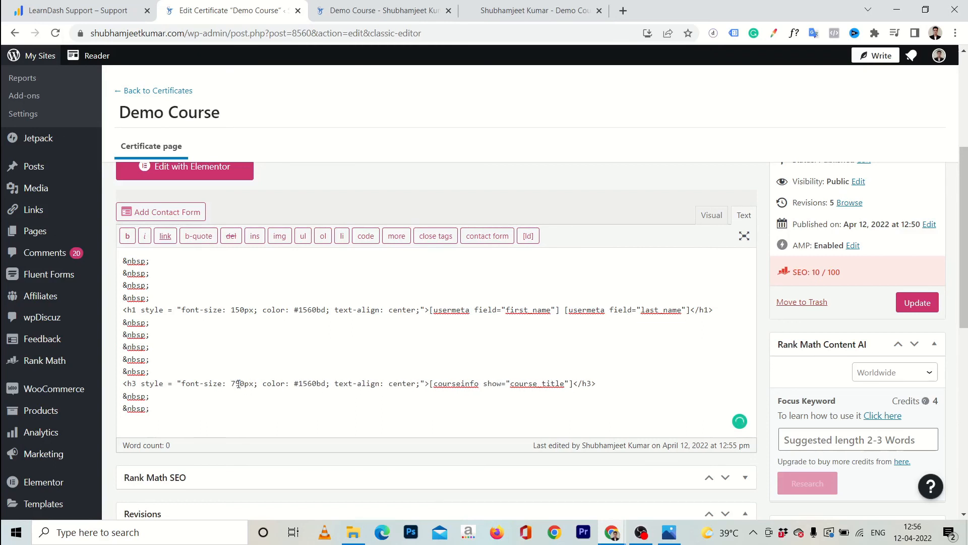
pyautogui.press('Delete')
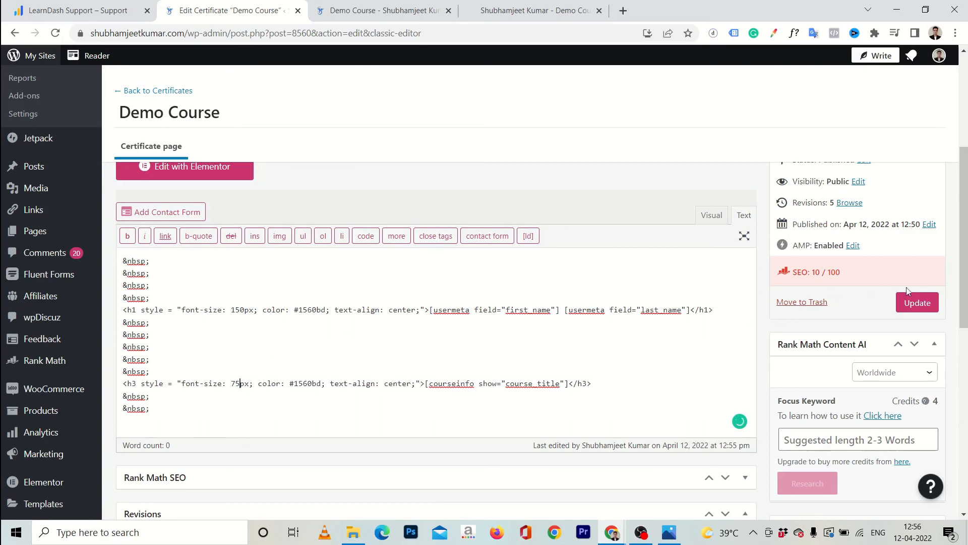
pyautogui.click(916, 303)
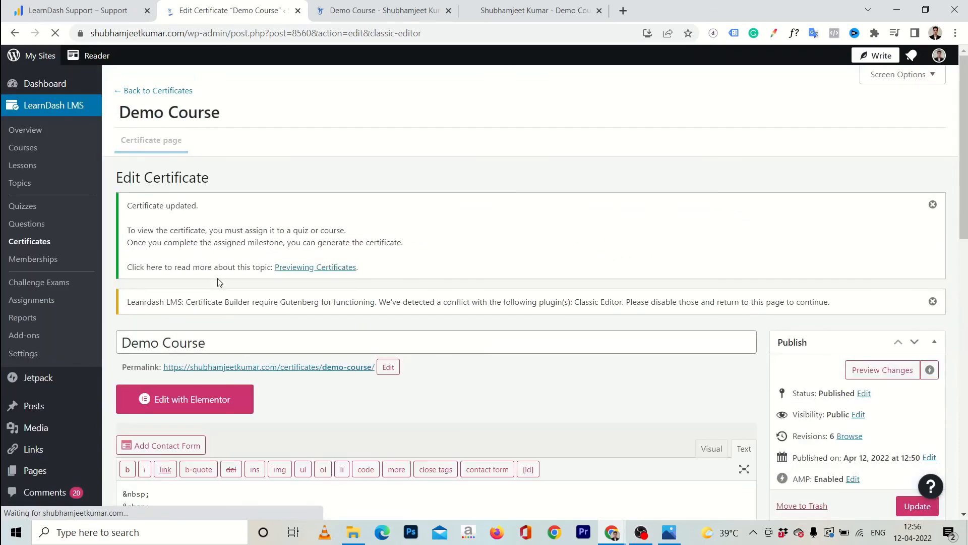
# Clear the editor notices and download the regenerated certificate PDF from the Demo Course page
pyautogui.click(934, 209)
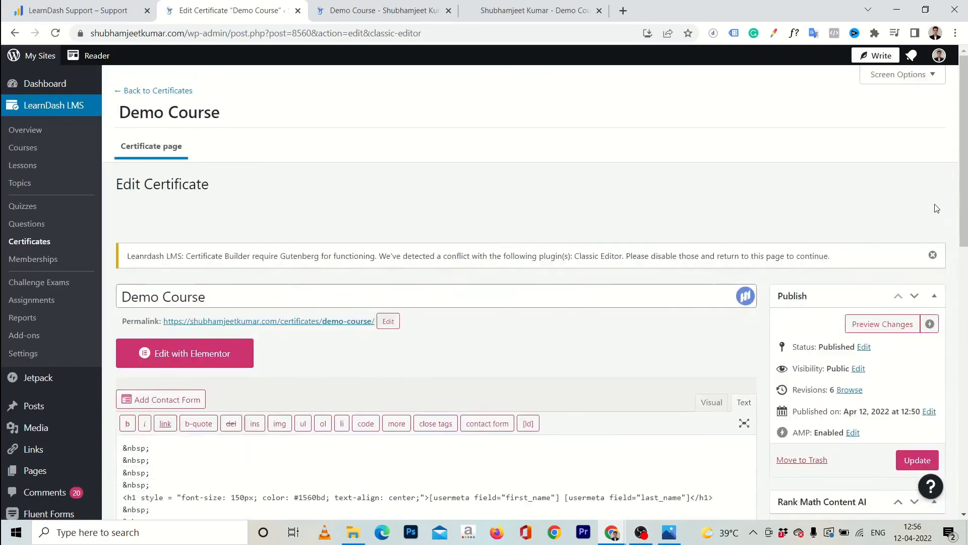
pyautogui.click(934, 210)
pyautogui.click(244, 376)
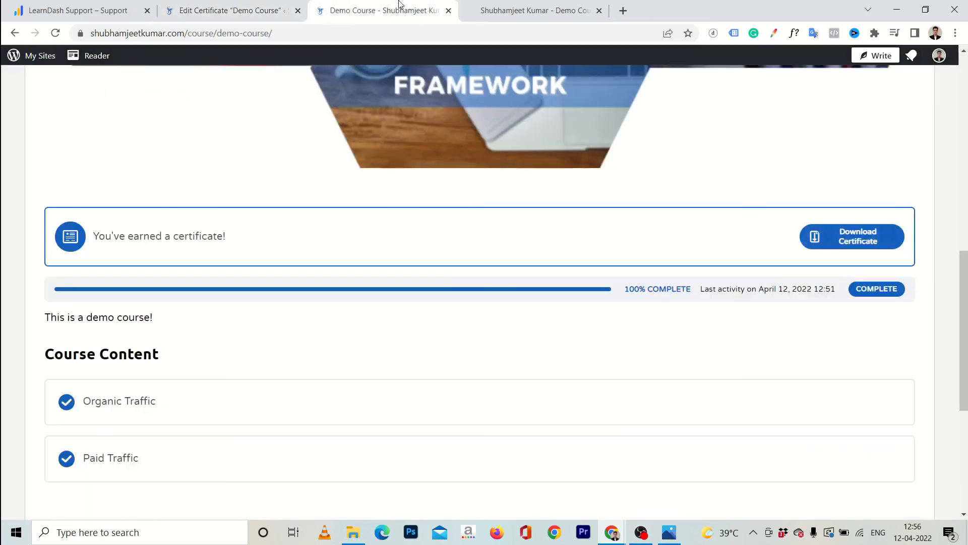
pyautogui.click(399, 5)
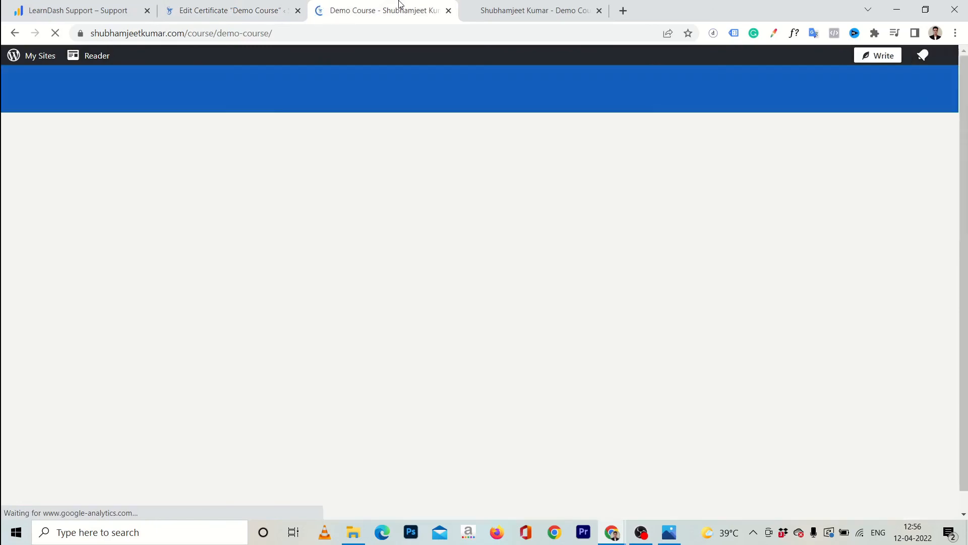
pyautogui.click(863, 241)
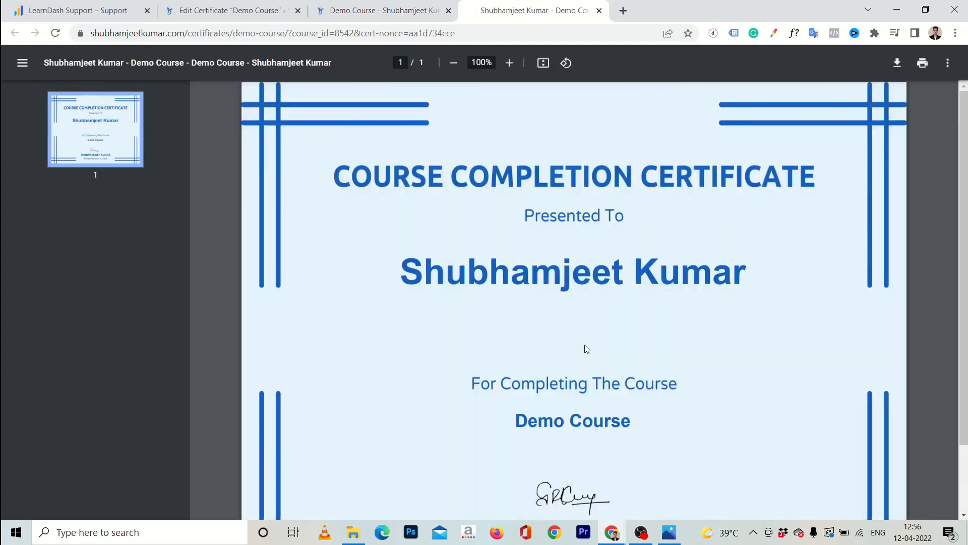
# Scroll through the PDF to check the larger centered blue name and course title, then close it
pyautogui.scroll(-1, 587, 348)
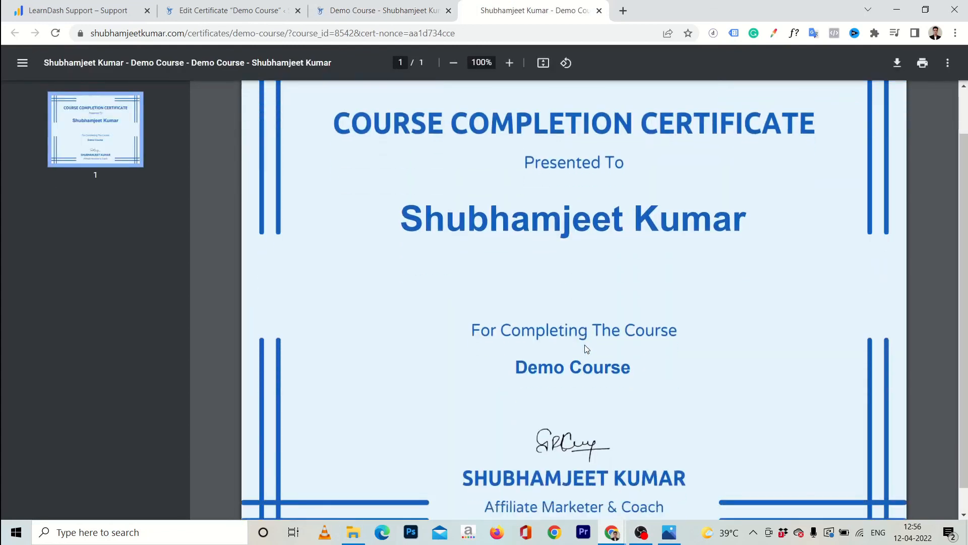
pyautogui.scroll(1, 587, 348)
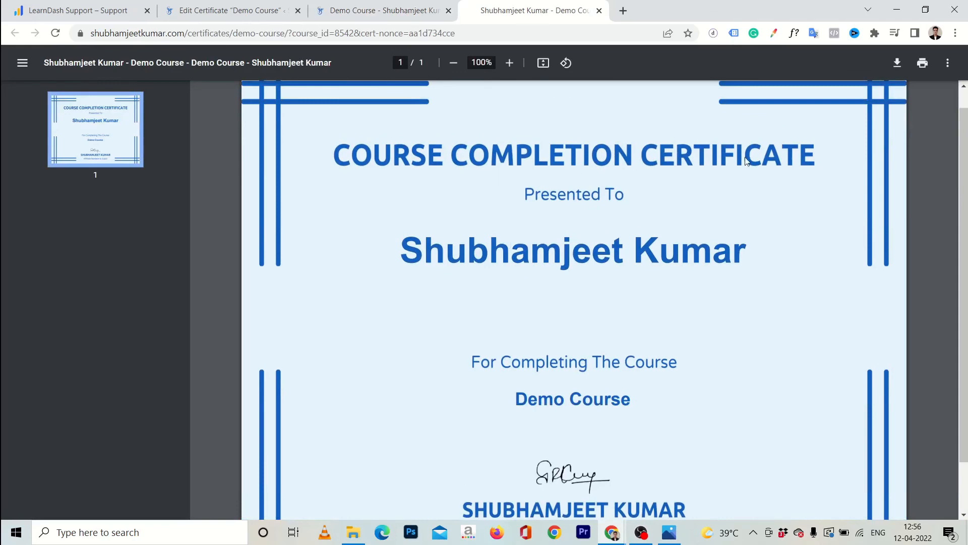
pyautogui.scroll(-1, 619, 262)
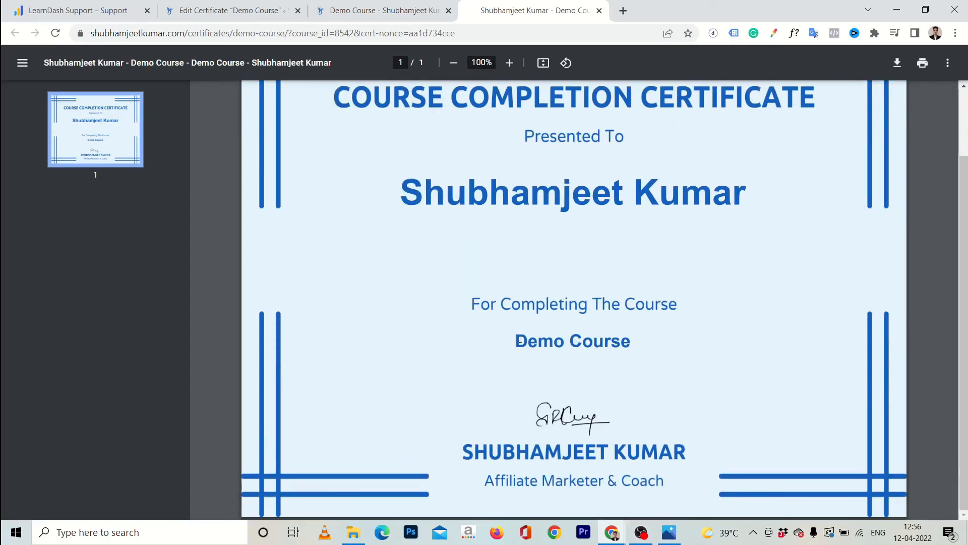
pyautogui.click(256, 8)
pyautogui.scroll(-2, 281, 310)
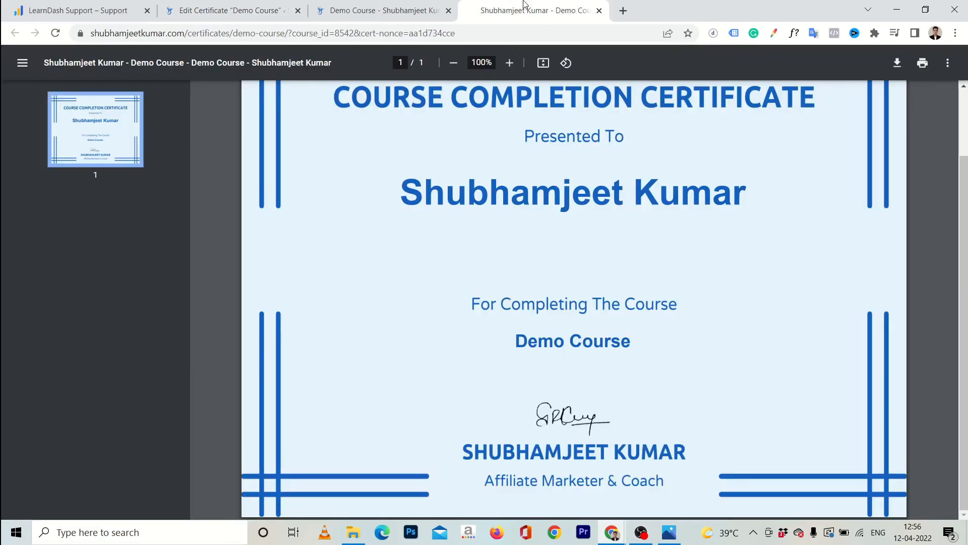
pyautogui.click(526, 7)
pyautogui.click(599, 11)
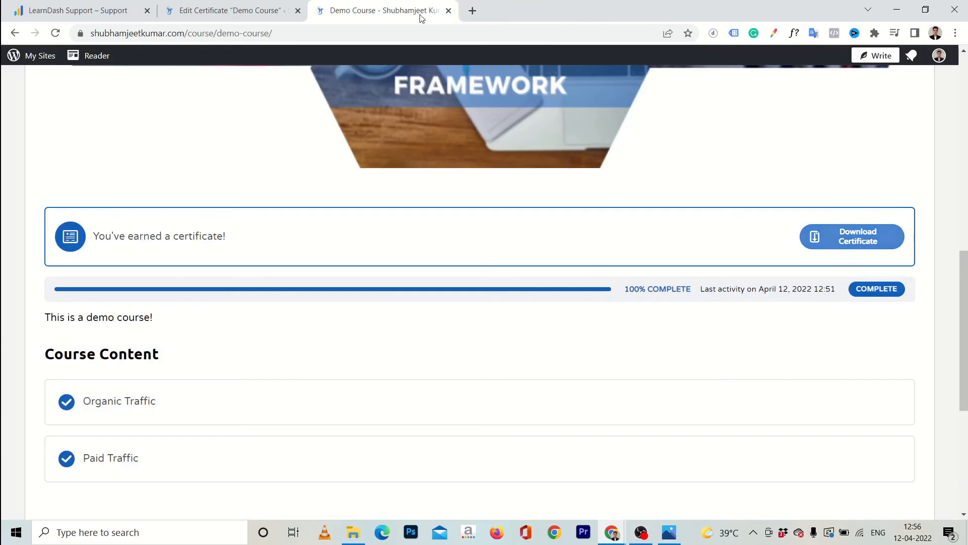